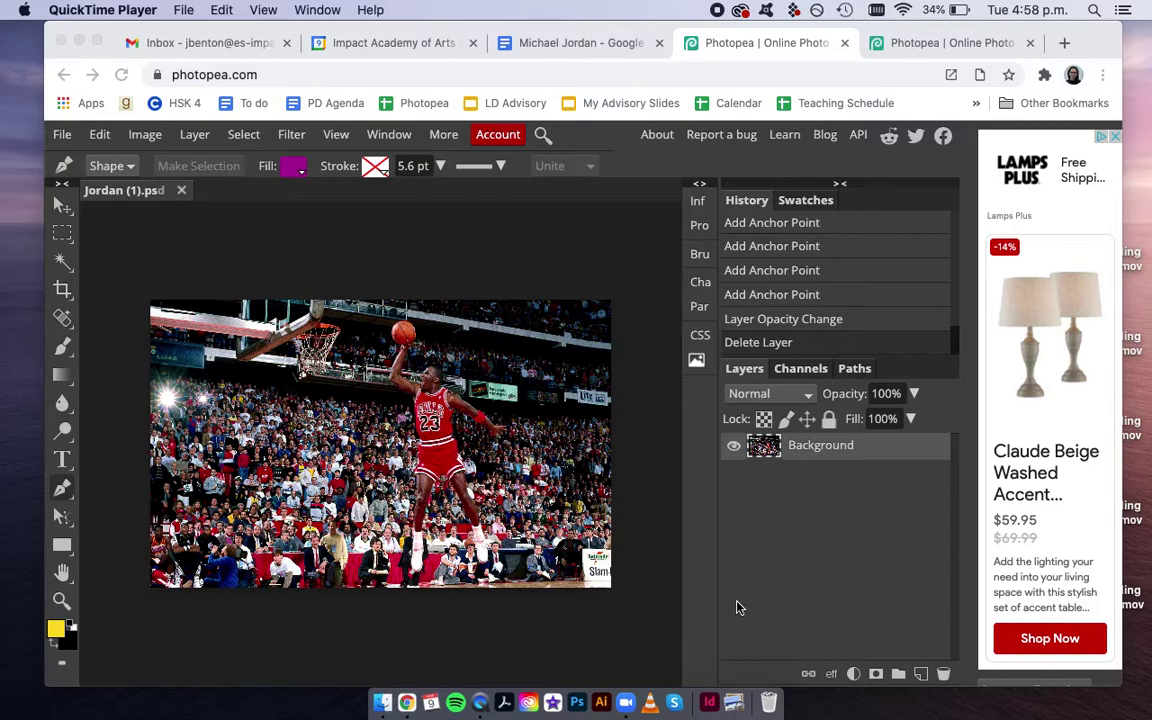
Step: Bring Photopea forward and keep the pen tool drawing filled shapes
click(61, 492)
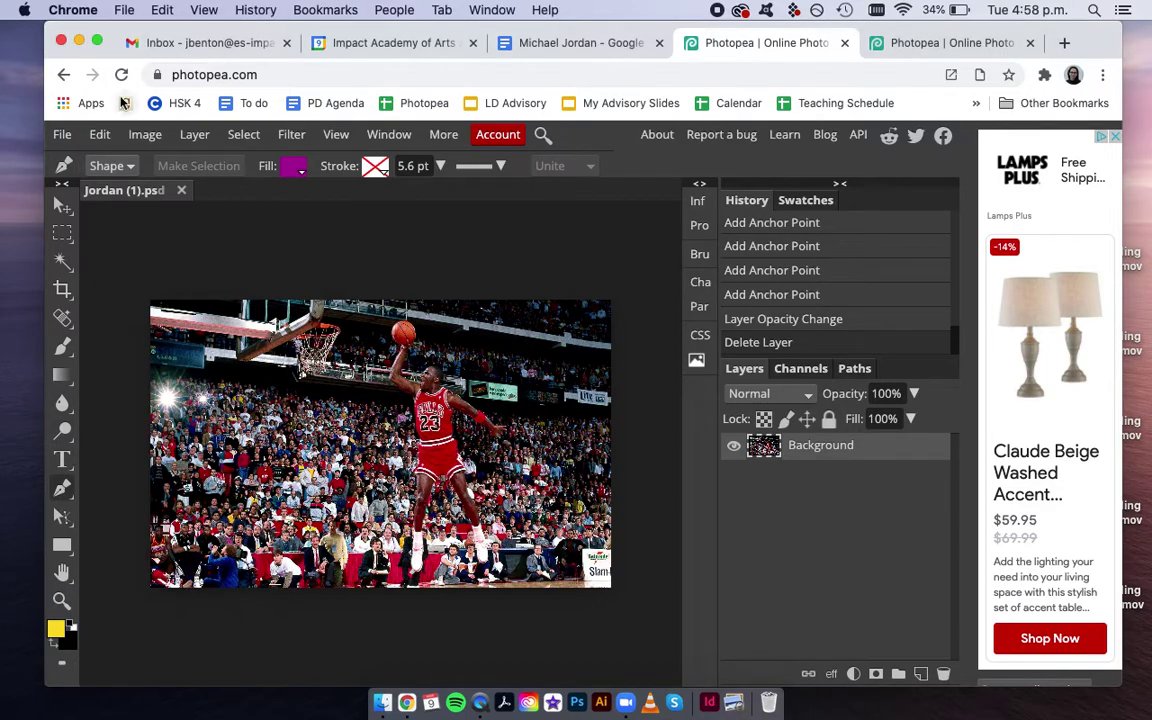
click(127, 168)
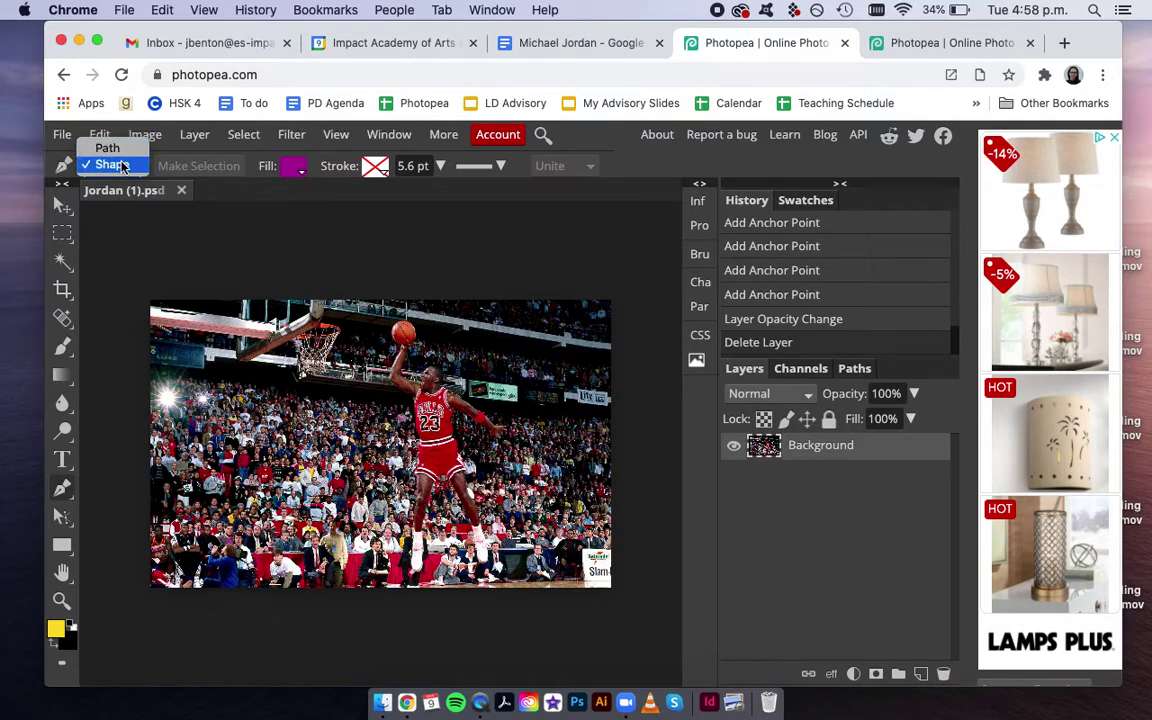
click(122, 166)
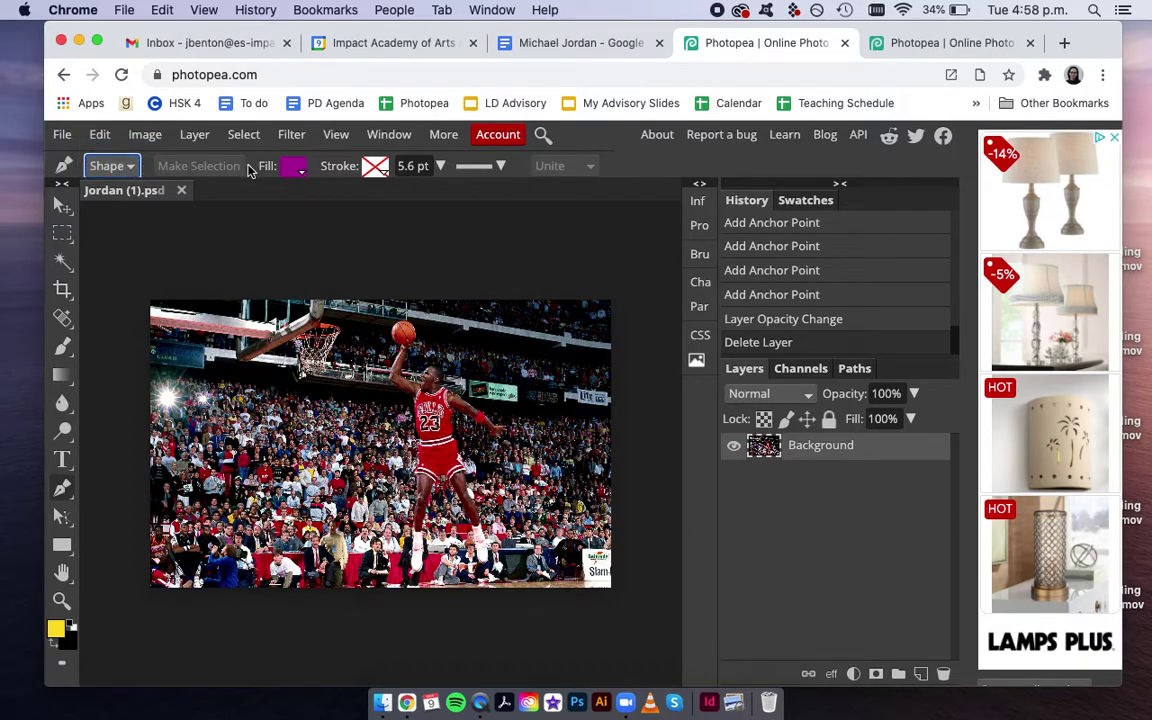
Step: Change the new-shape fill colour from magenta to a deep dark purple
click(298, 168)
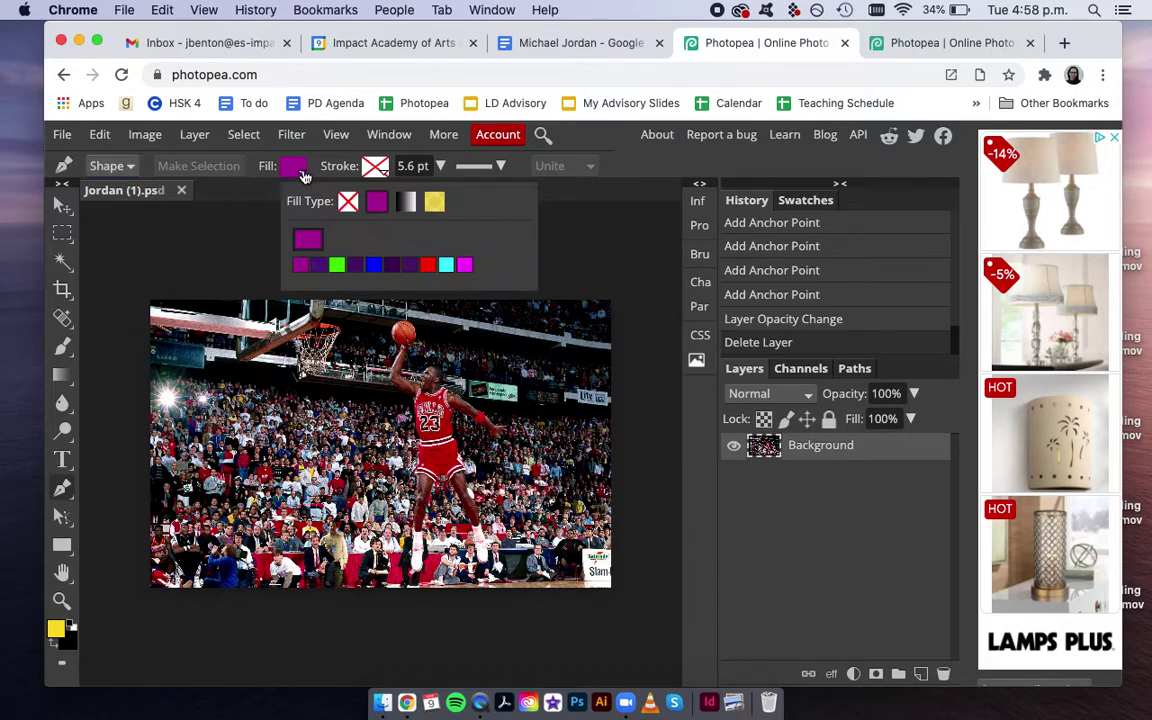
click(308, 238)
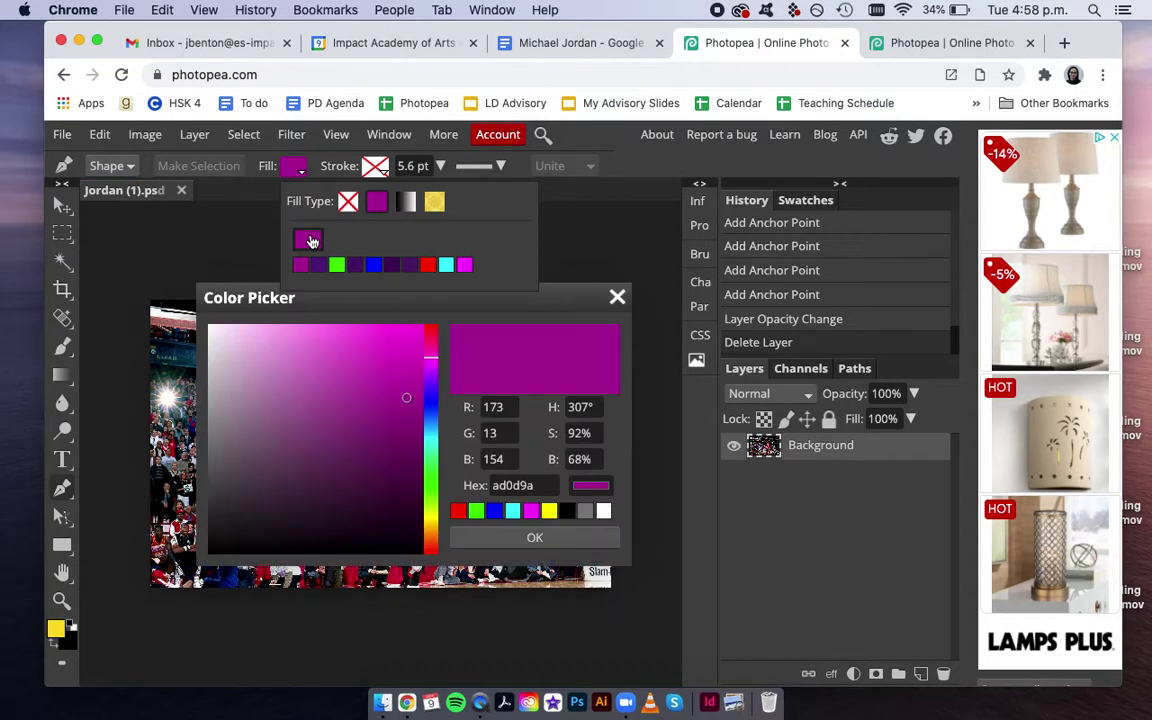
click(430, 380)
mouse_move(383, 462)
mouse_down()
mouse_move(393, 445)
mouse_move(380, 442)
mouse_up()
click(392, 463)
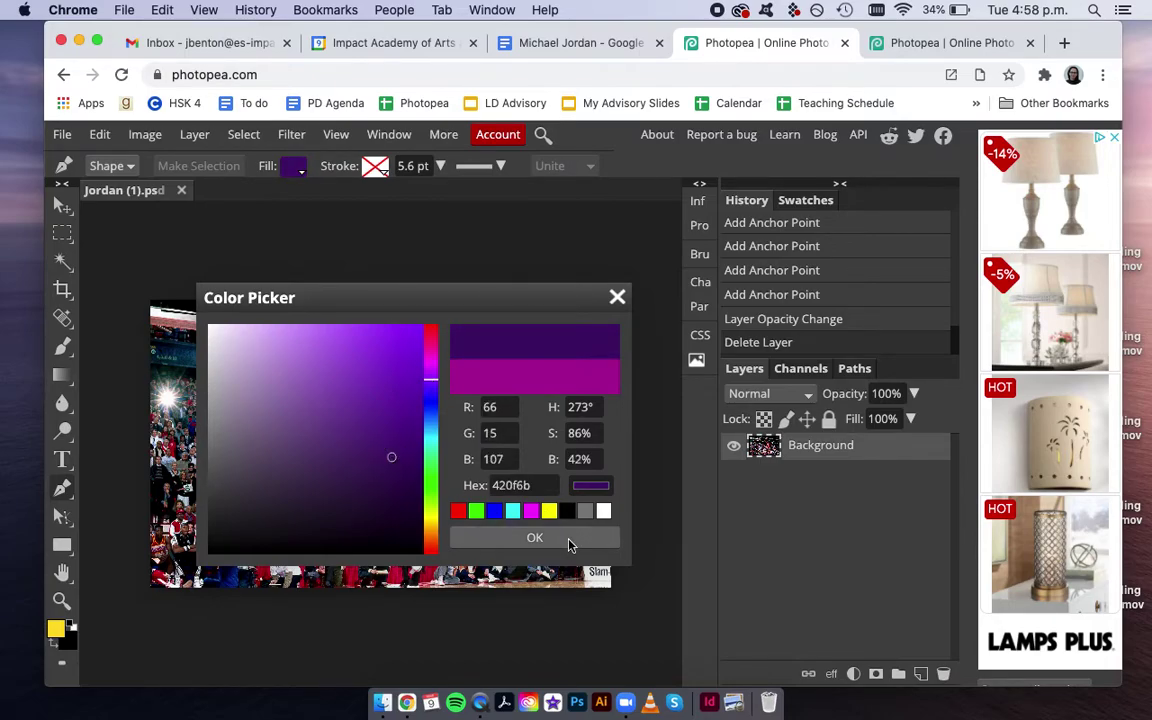
click(534, 538)
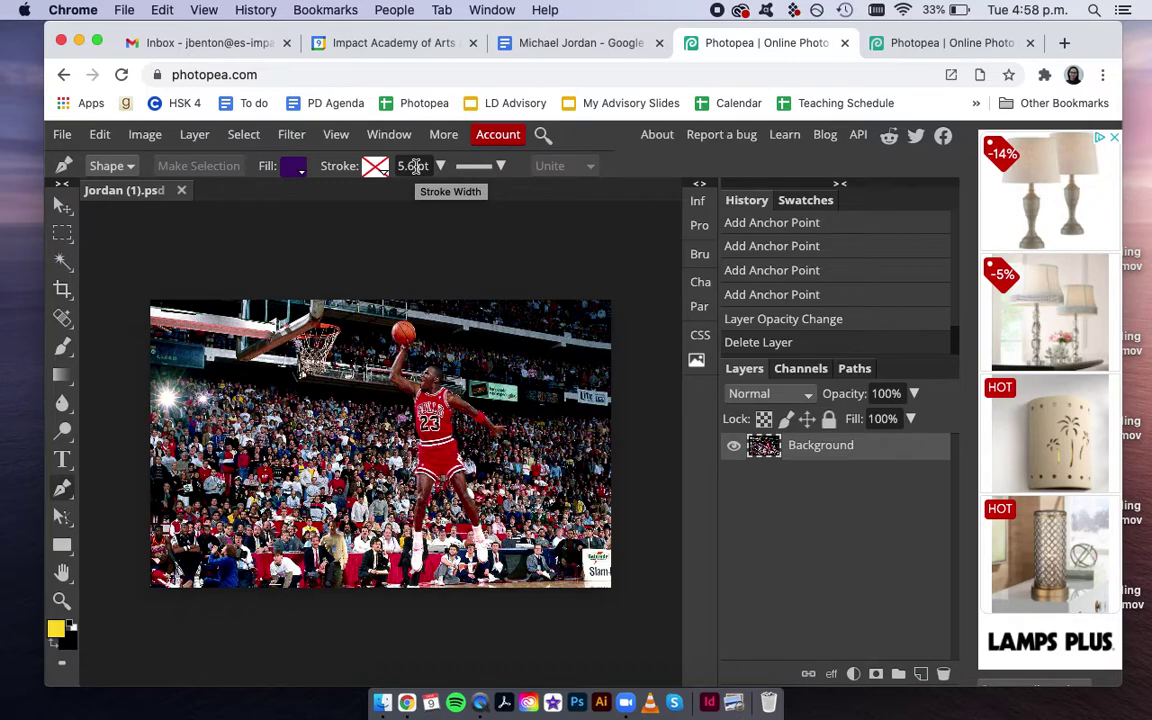
Step: Change the shape stroke width from 5.6 pt to 1 pt
click(416, 167)
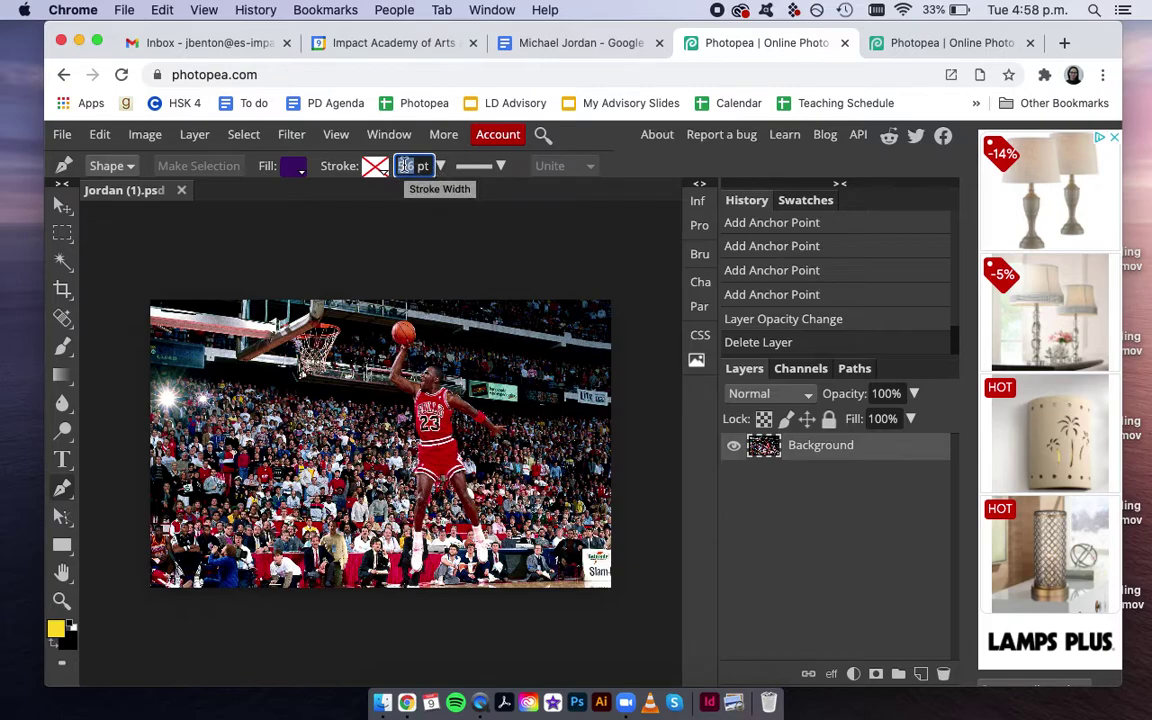
text(1)
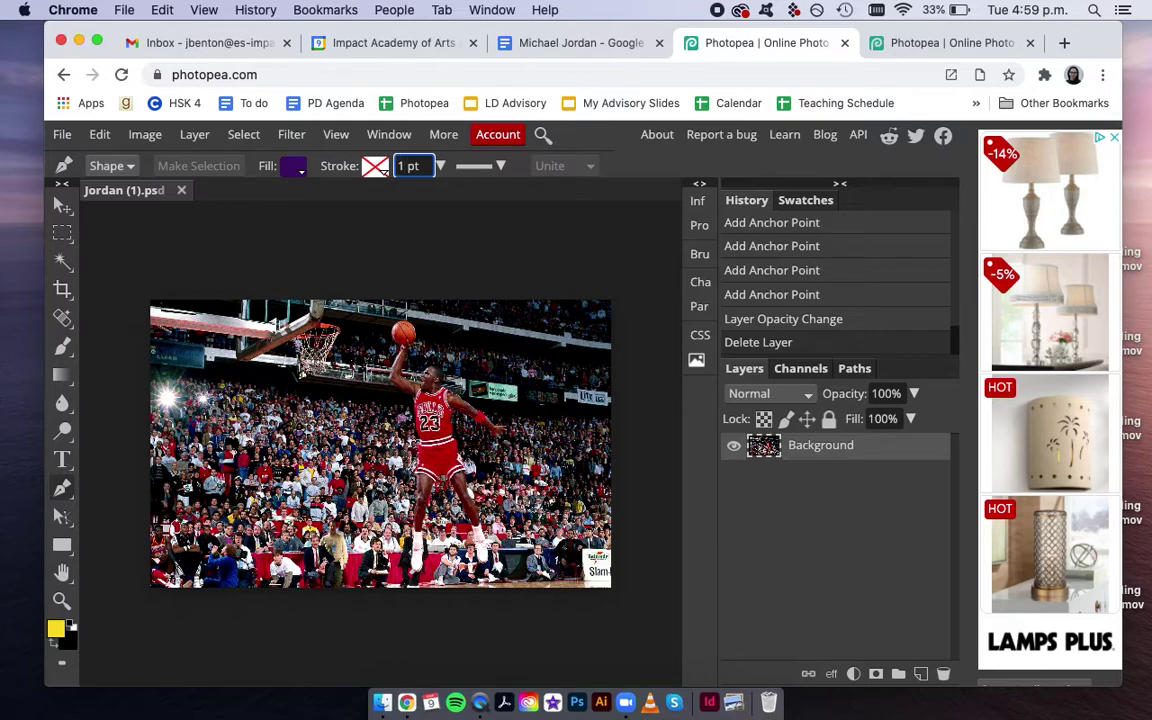
key(Return)
Step: Zoom in on the player's leg and place the first anchor point on its edge, creating Shape 1
scroll(436, 478, down, 2)
scroll(436, 478, up, 5)
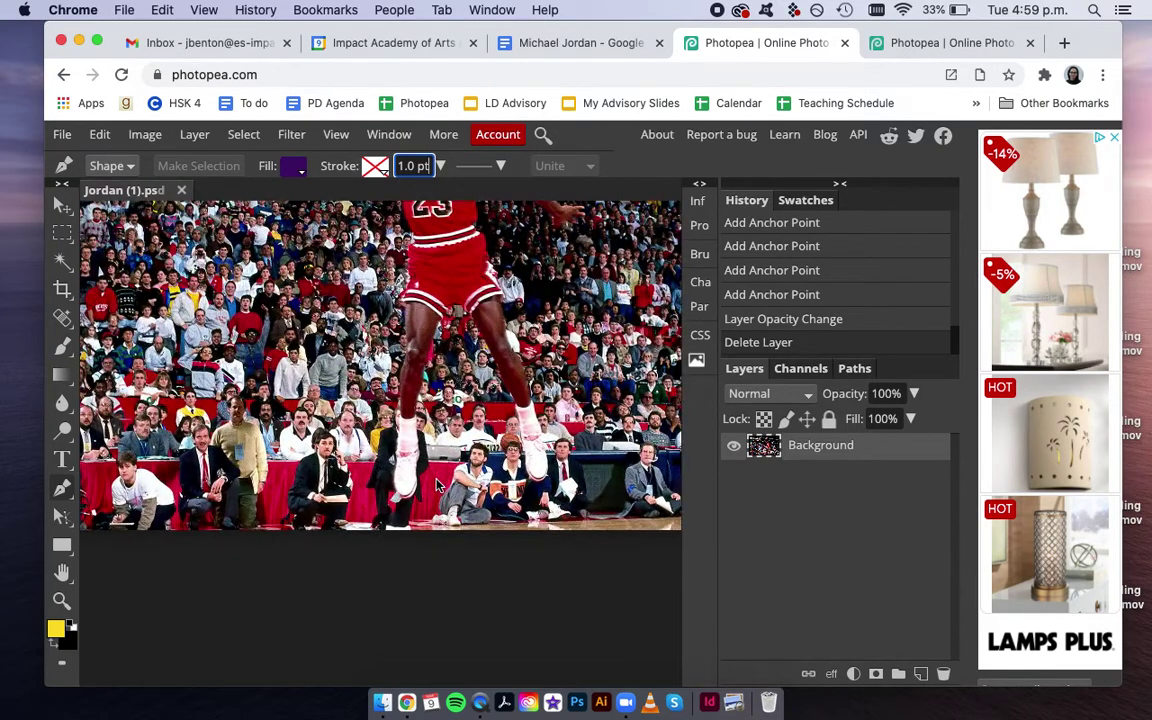
scroll(436, 482, up, 6)
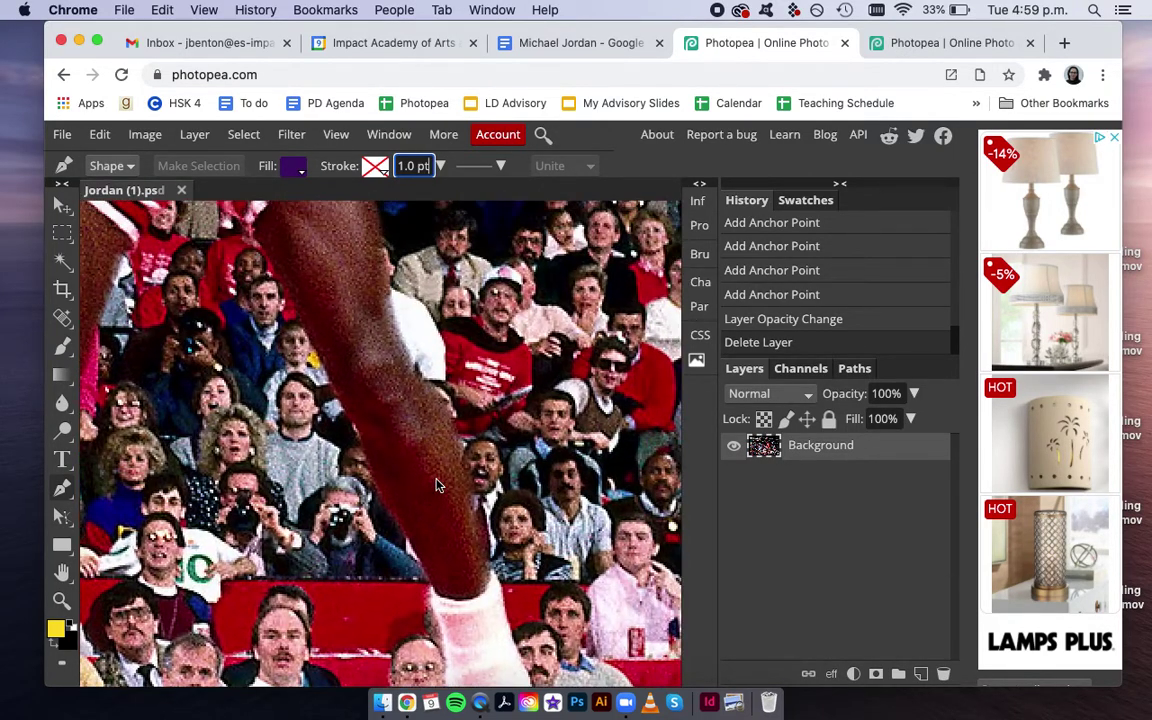
scroll(436, 485, up, 2)
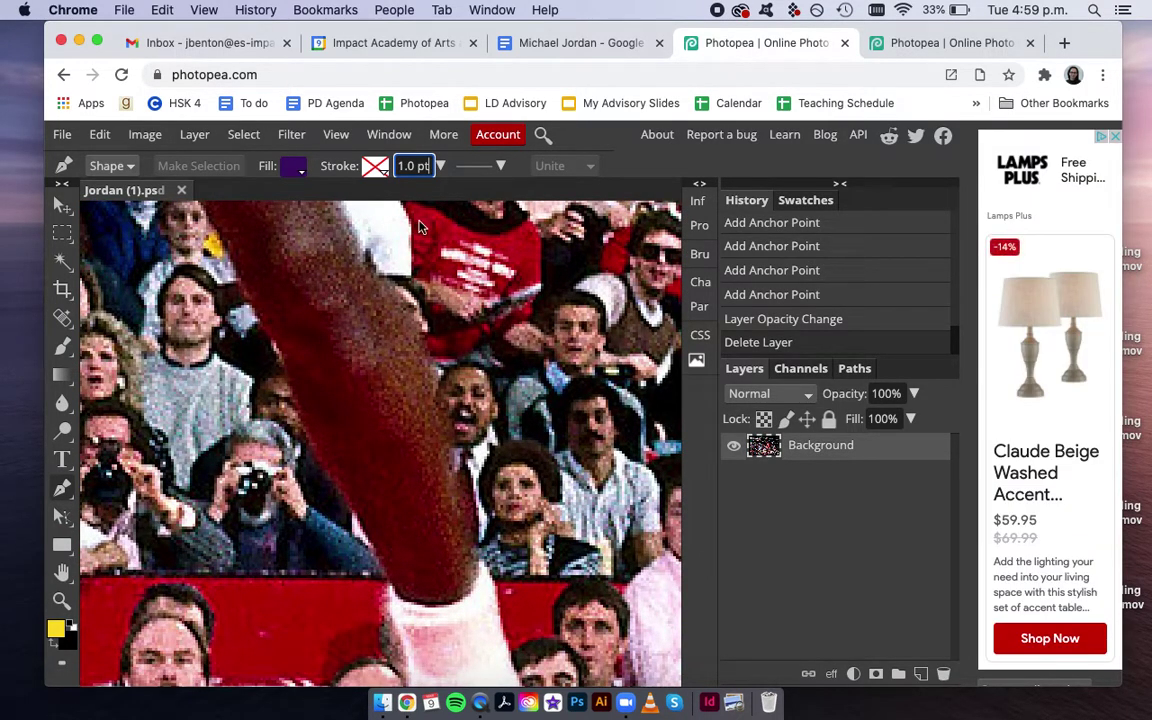
click(340, 135)
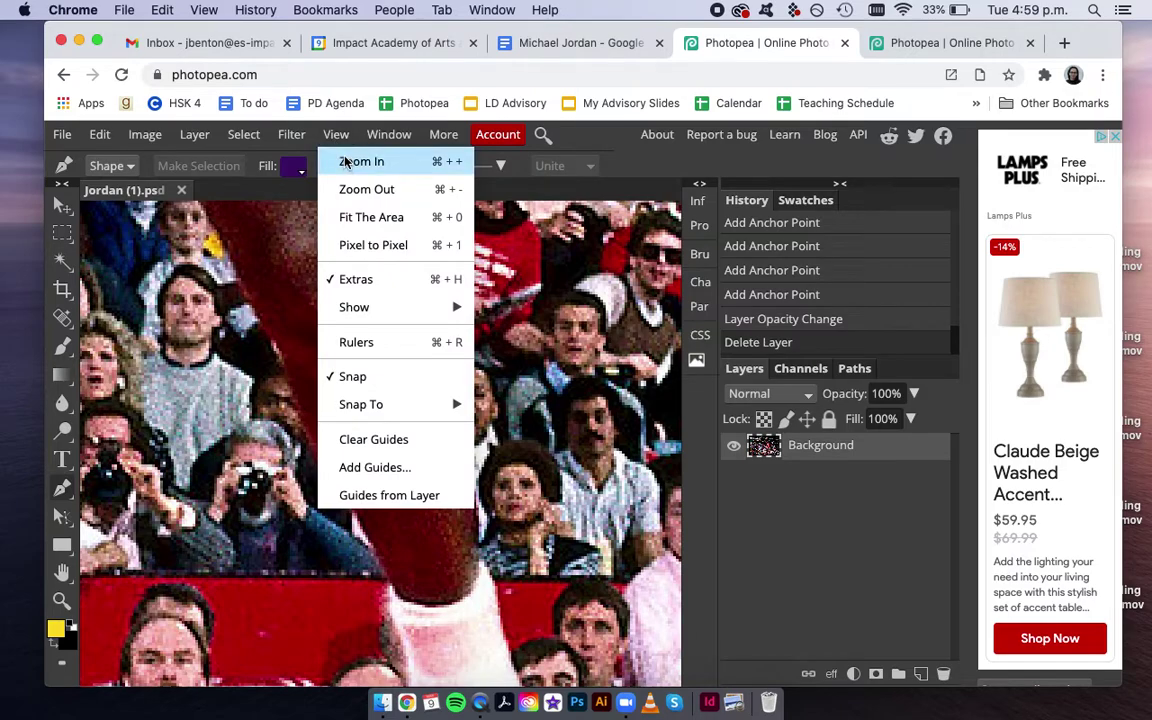
click(335, 139)
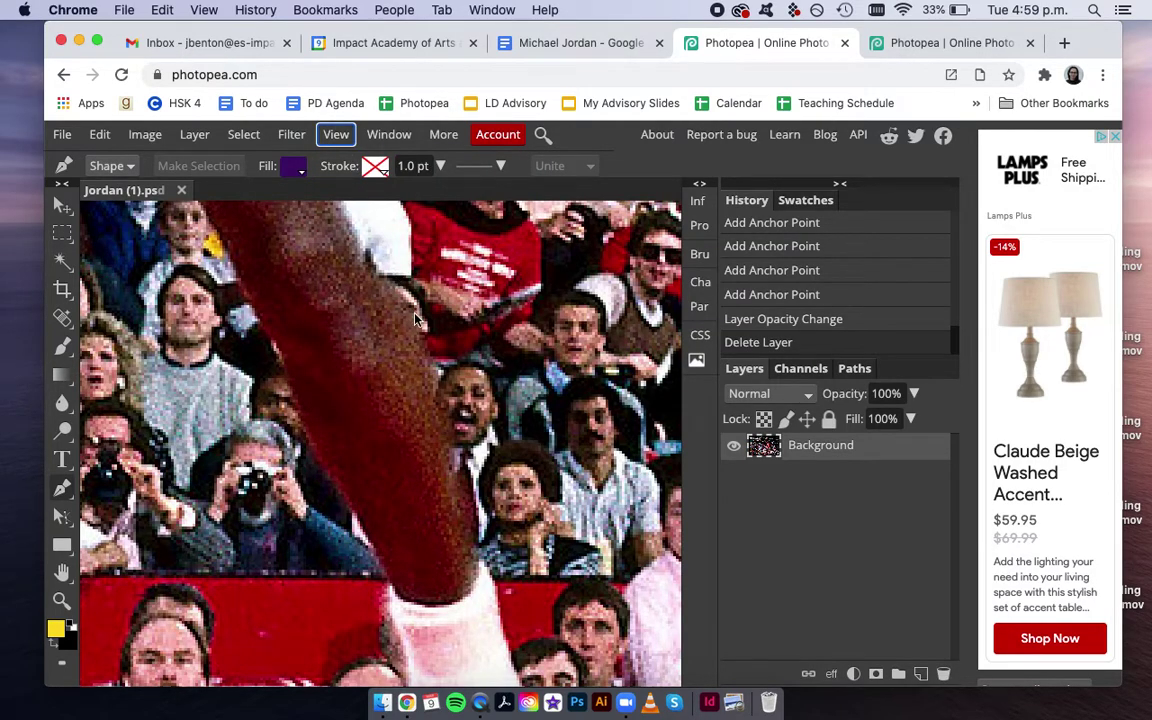
click(417, 338)
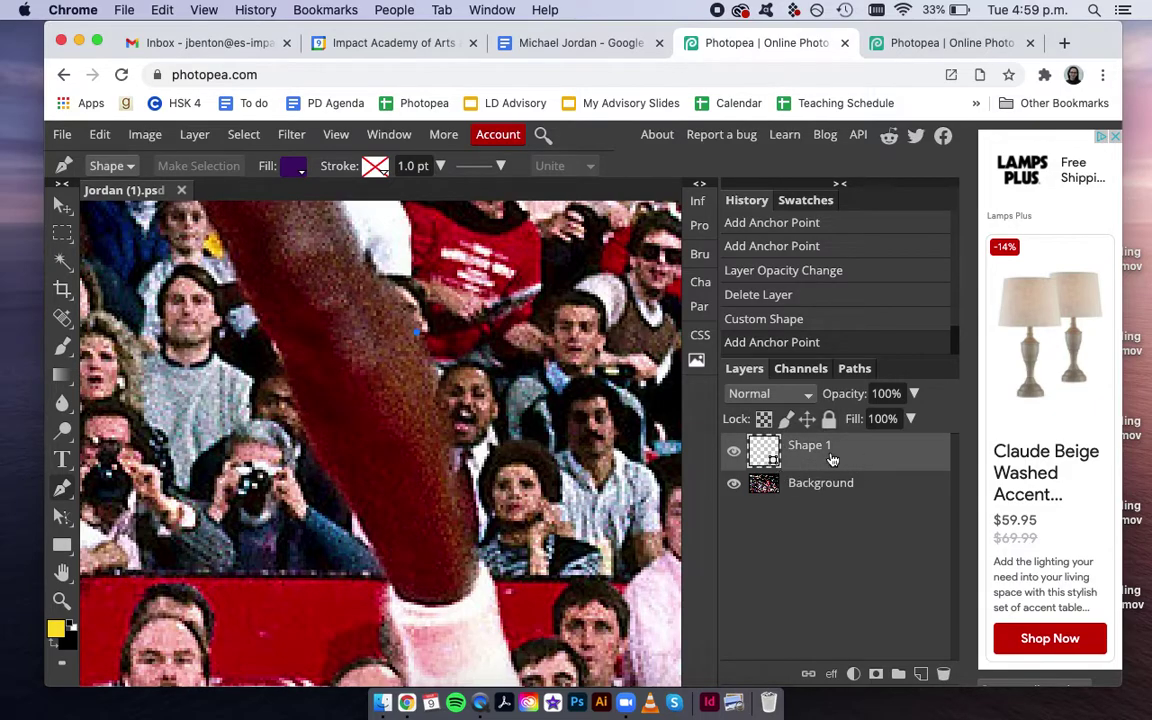
Step: Add anchor points down the leg's outer edge past the calf toward the sock
click(427, 357)
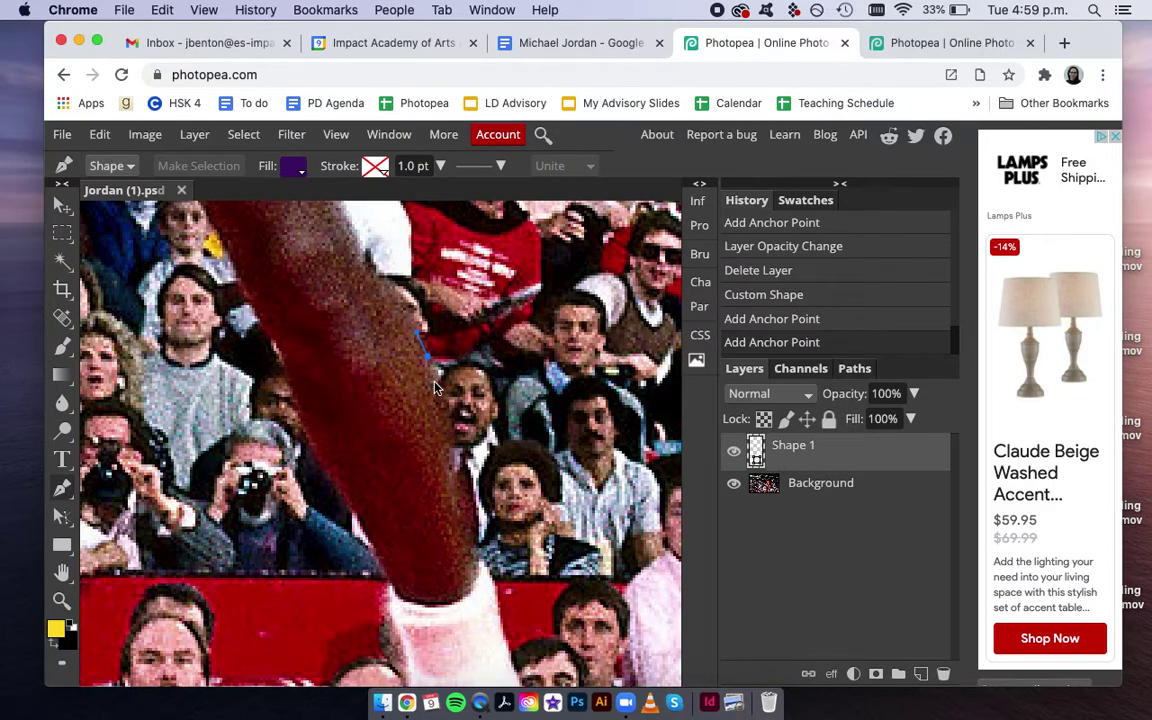
click(435, 387)
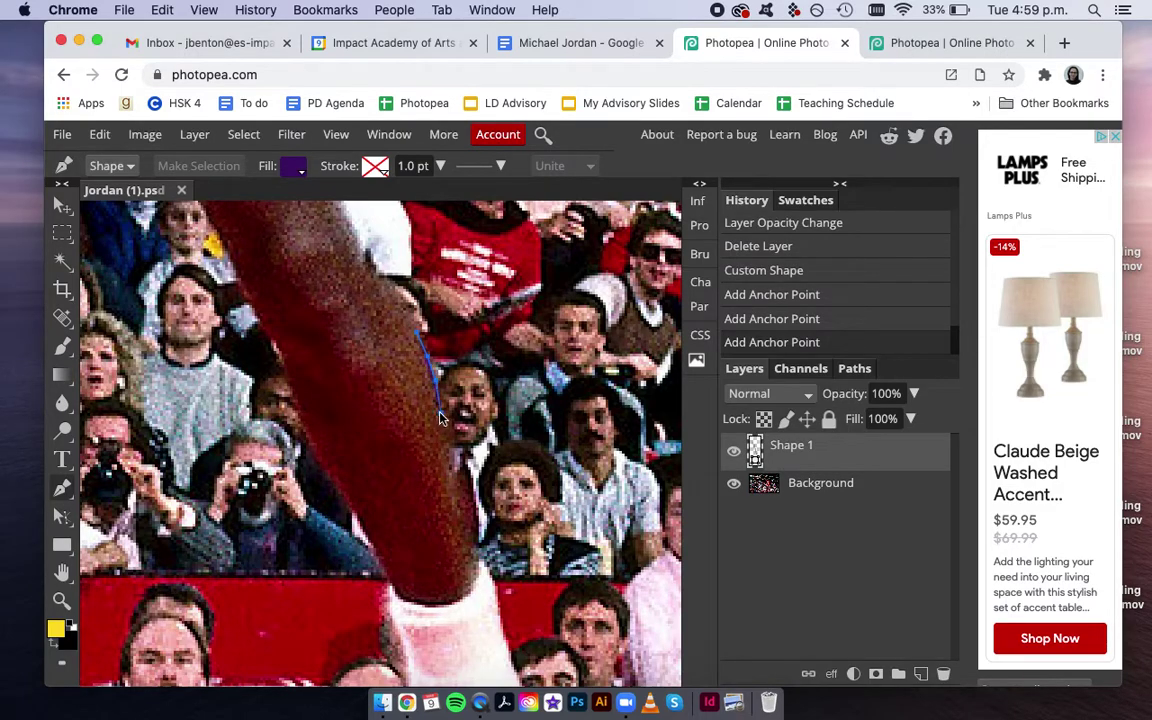
click(440, 412)
click(443, 443)
click(452, 467)
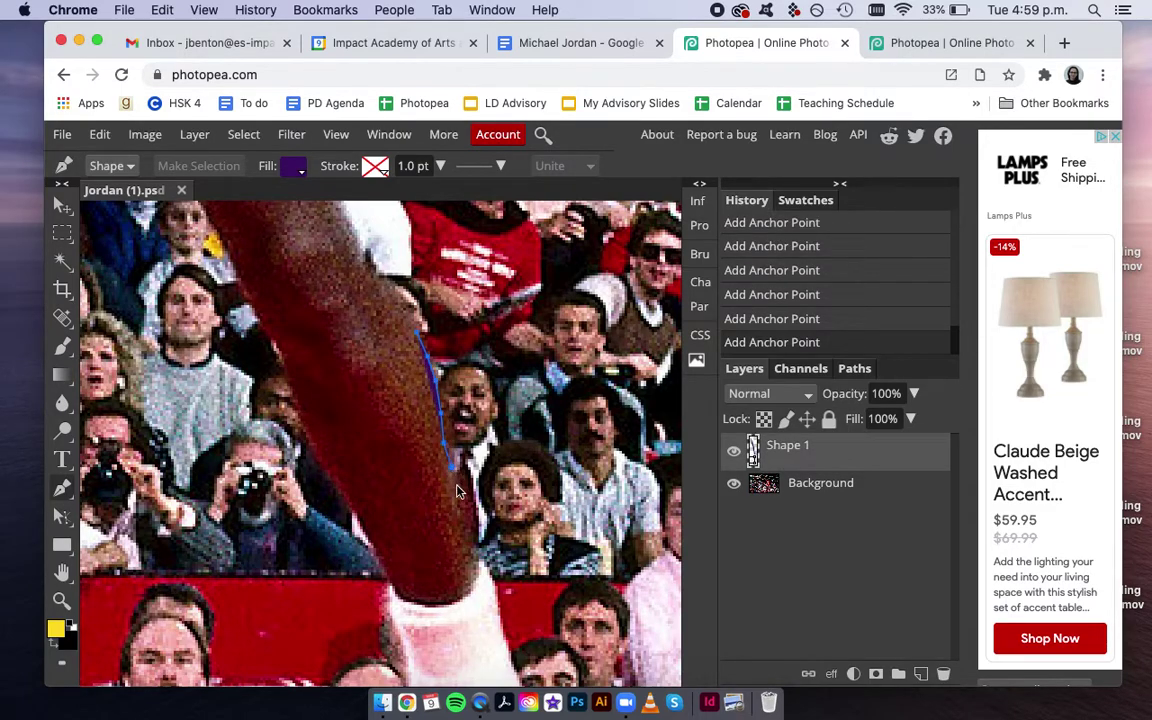
click(480, 564)
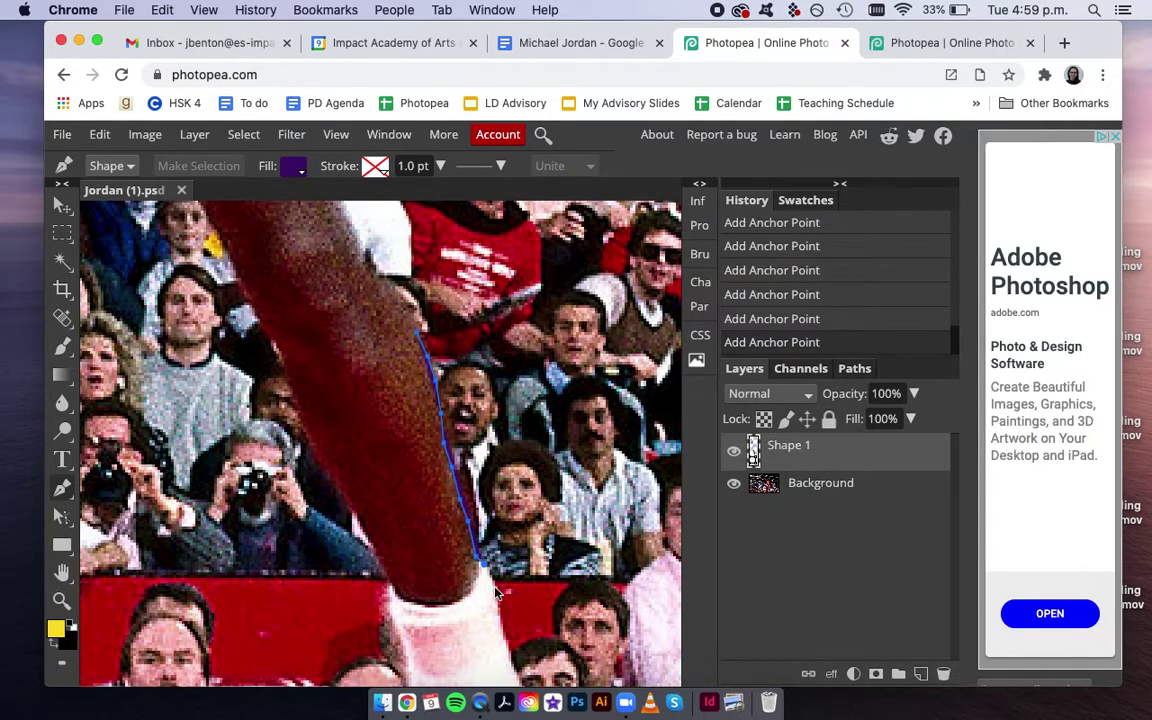
Step: Continue the outline past the ankle and down the shoe's side to its bottom
scroll(460, 510, down, 3)
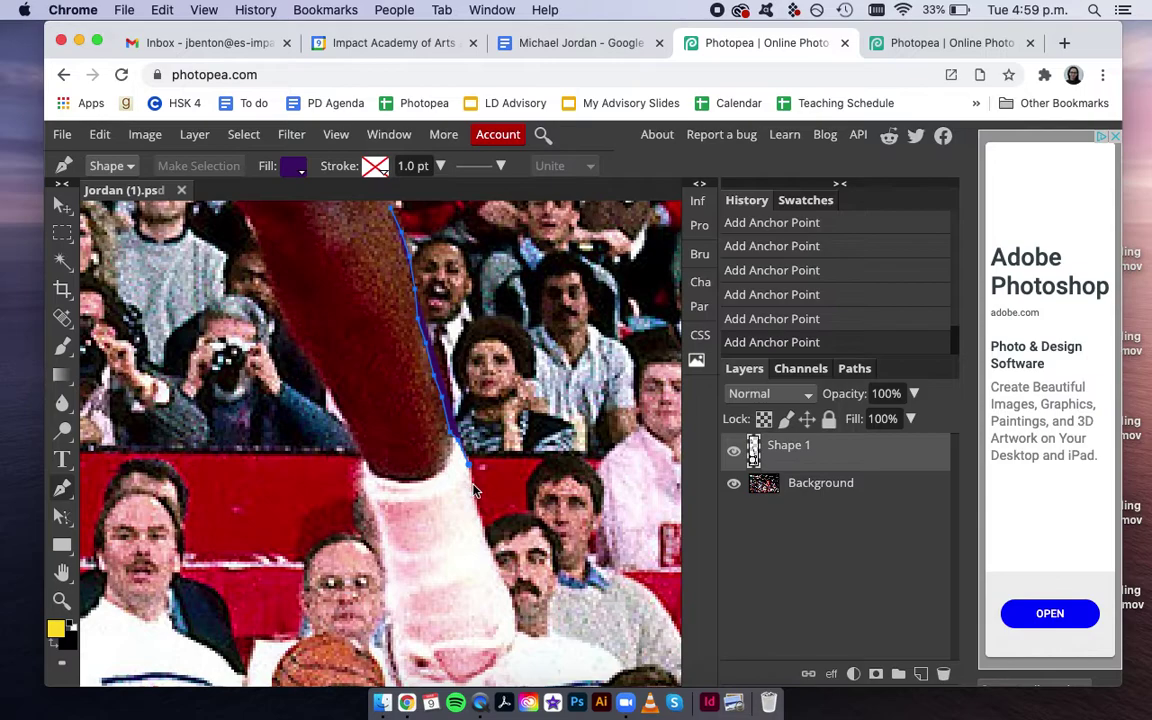
click(478, 523)
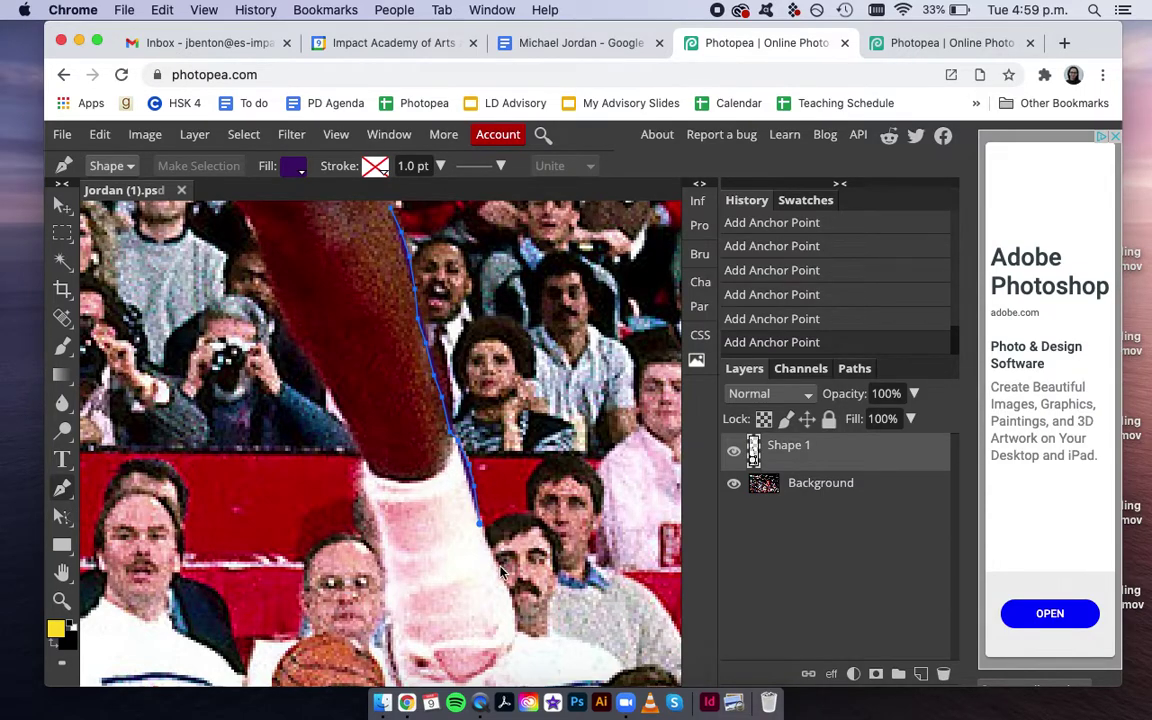
scroll(490, 520, down, 4)
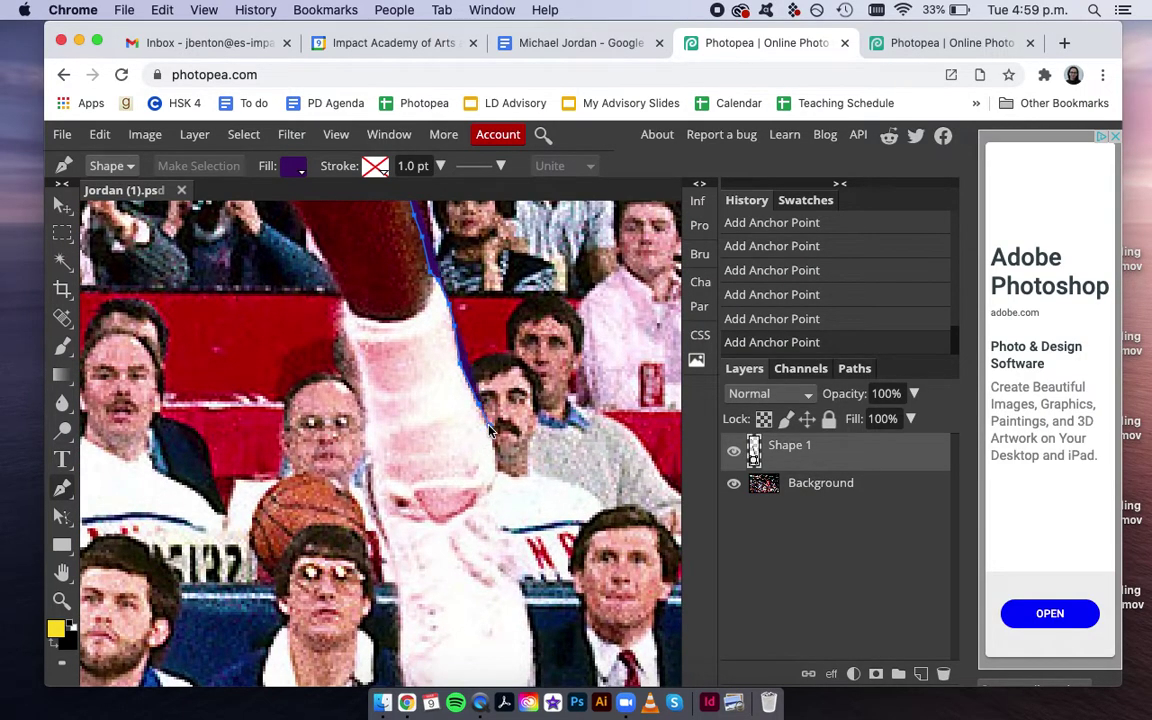
click(495, 460)
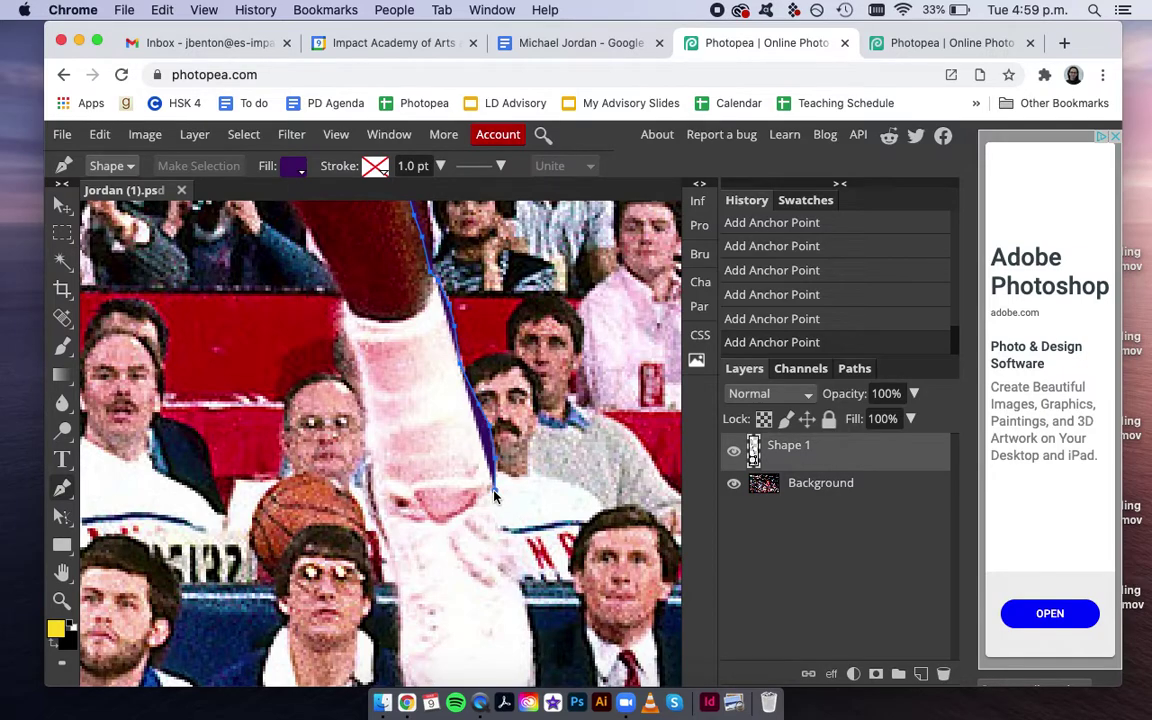
click(503, 526)
scroll(503, 533, down, 2)
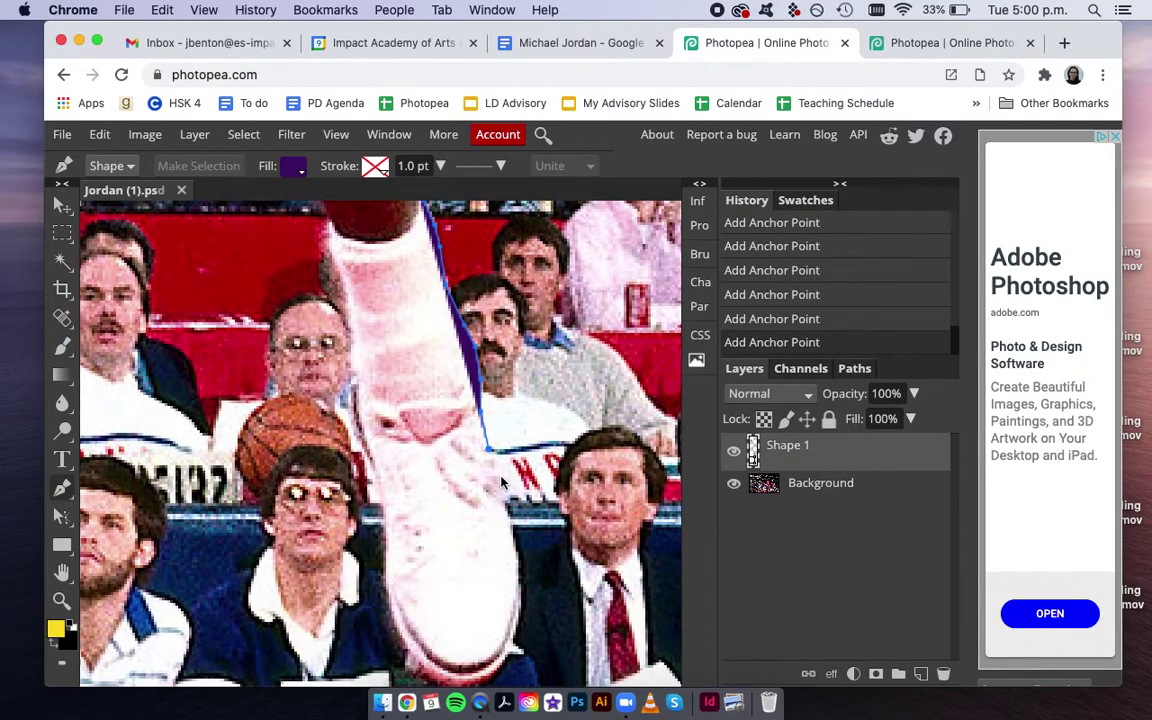
click(515, 548)
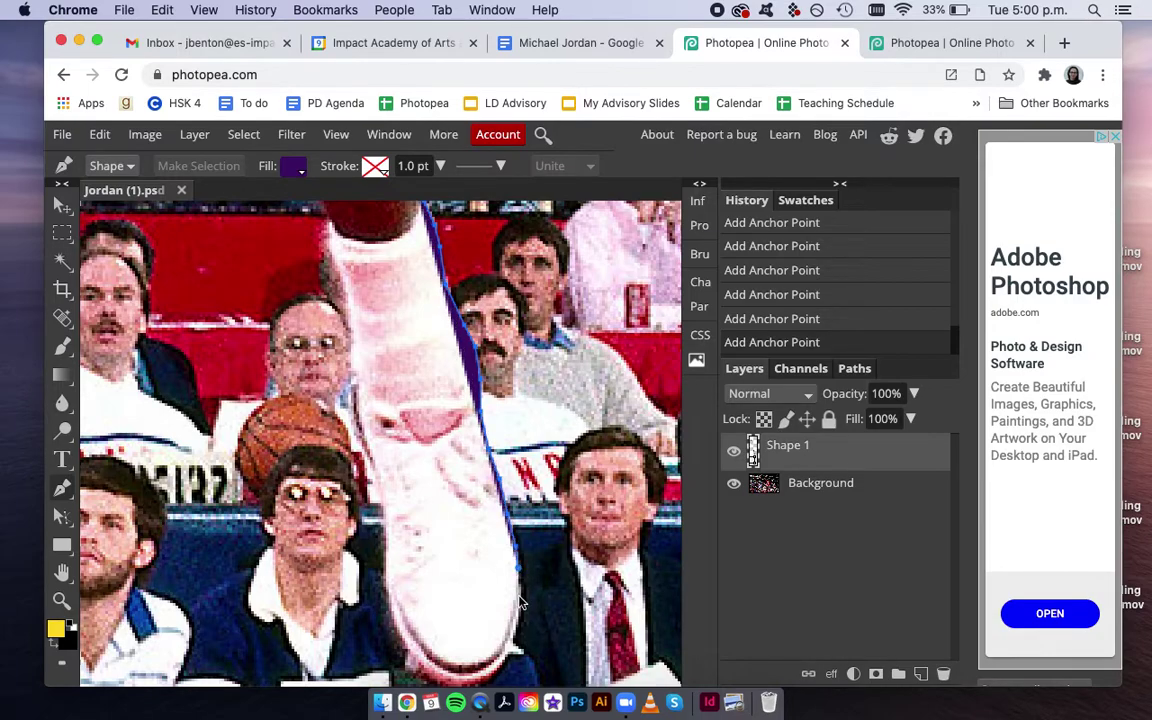
click(516, 637)
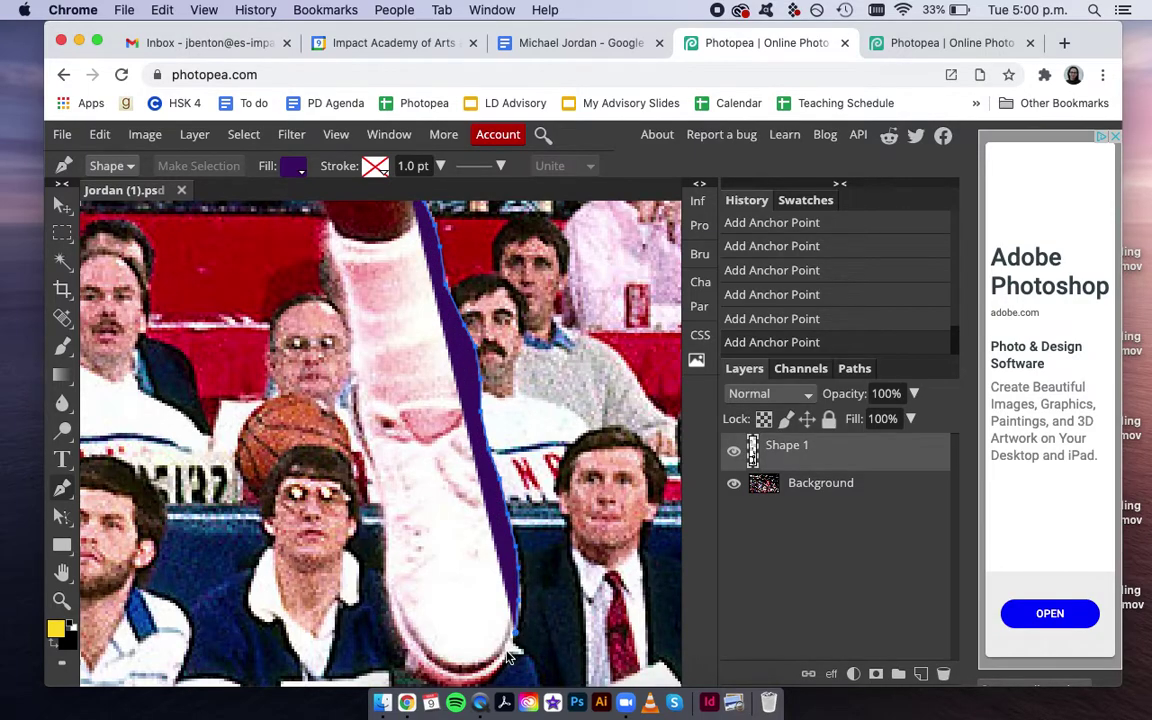
click(508, 645)
scroll(503, 650, down, 1)
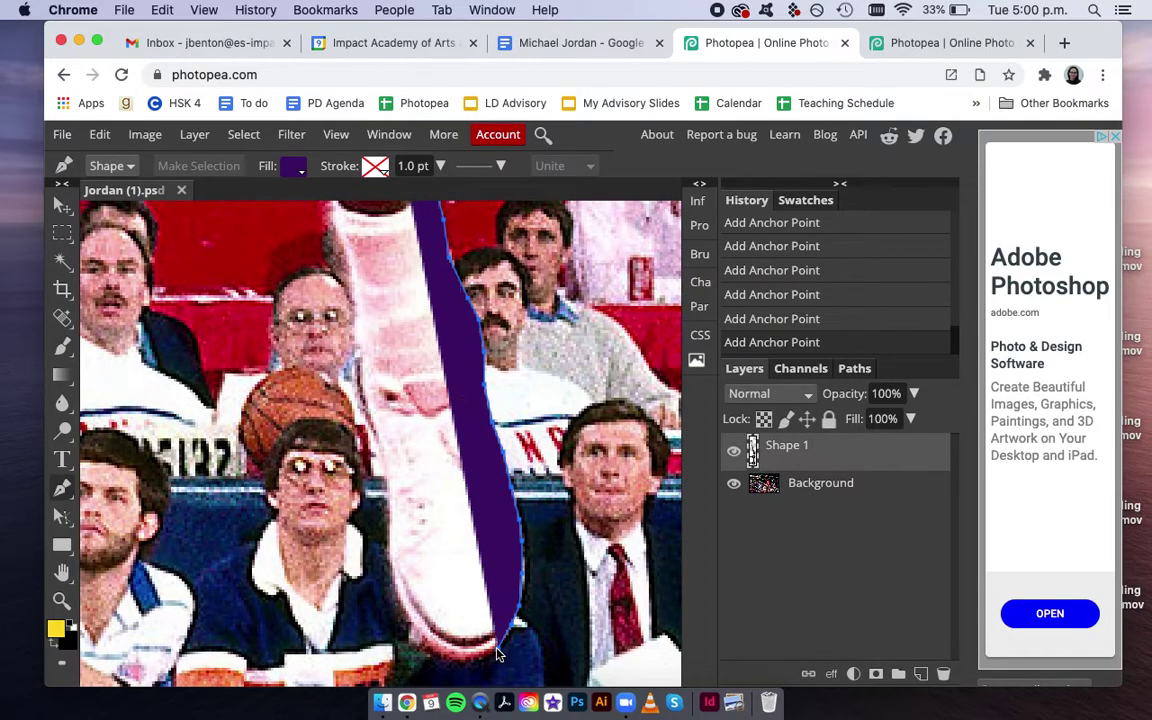
scroll(480, 630, down, 3)
Step: Drag the path near the shoe so the purple shape covers the foot
scroll(430, 560, down, 1)
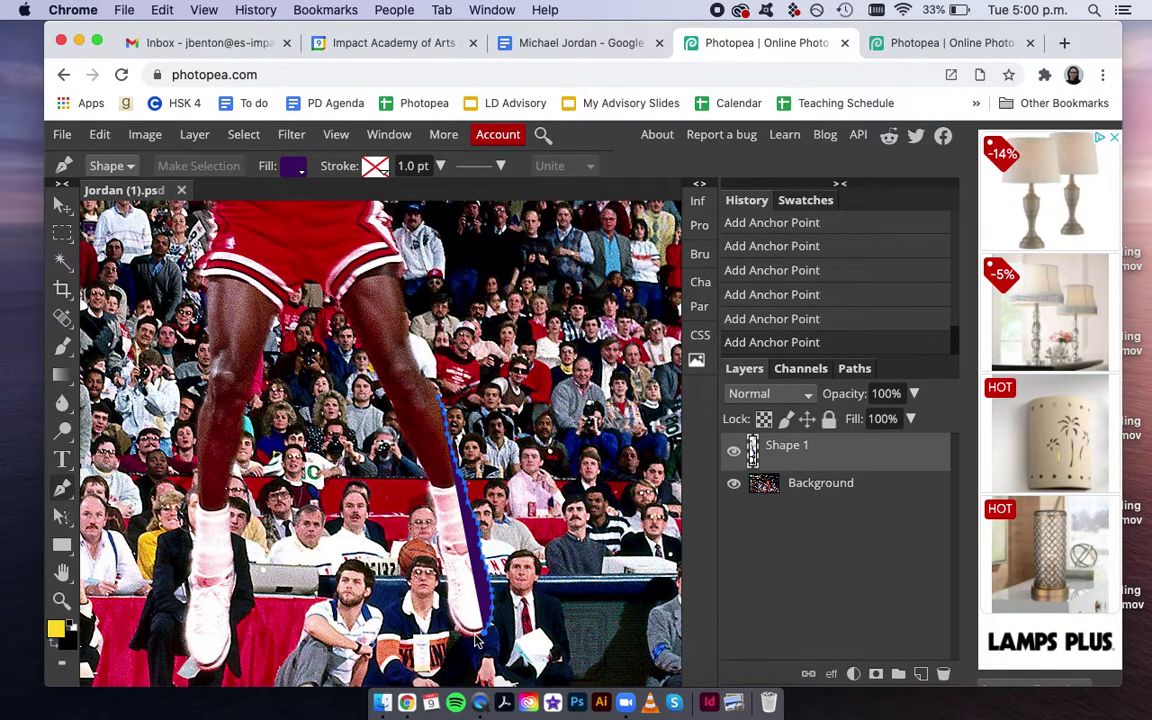
drag(477, 641, 455, 628)
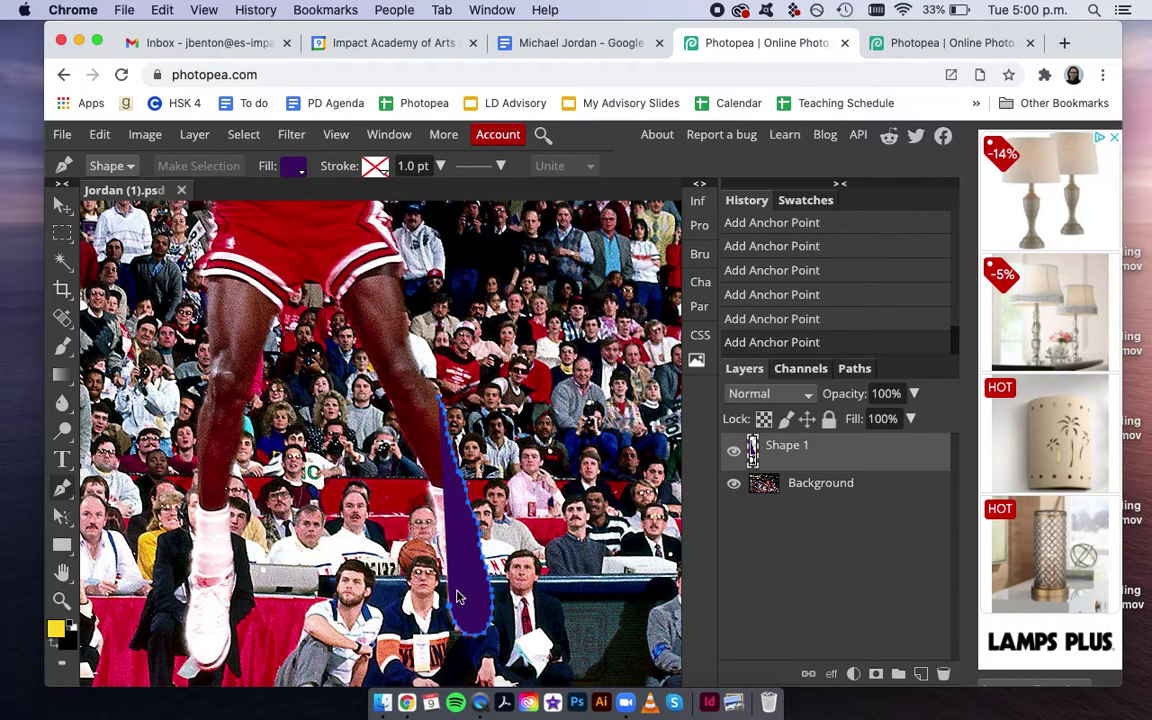
scroll(456, 597, up, 3)
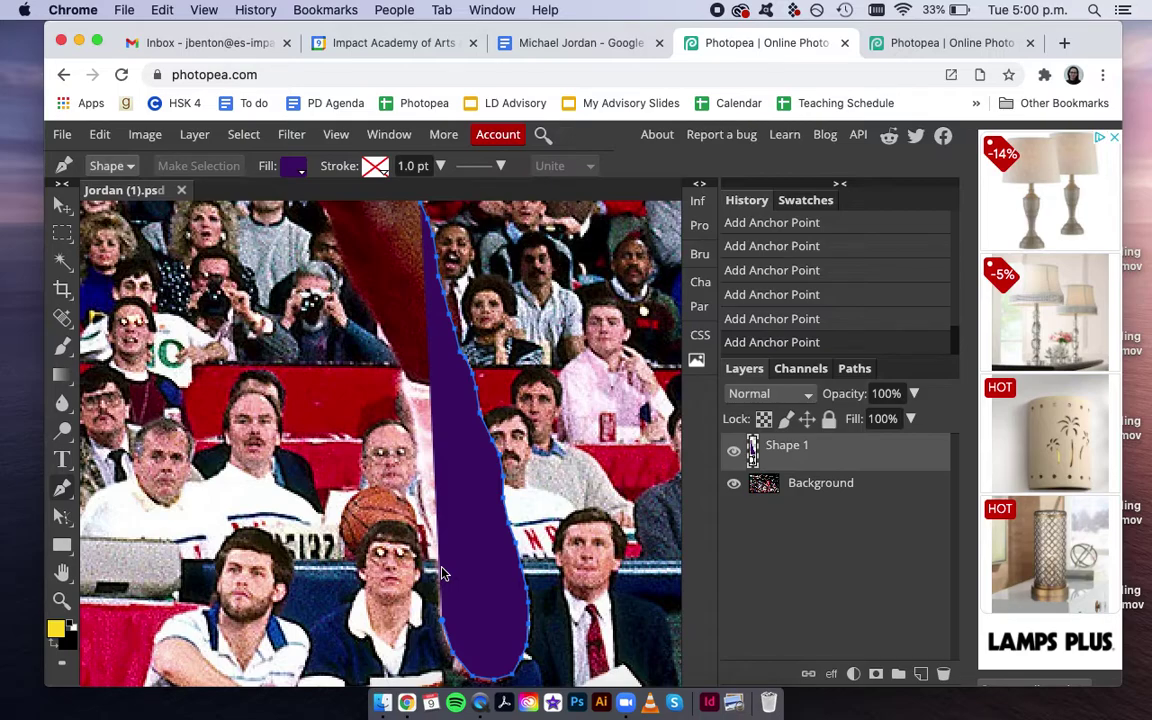
scroll(442, 573, down, 2)
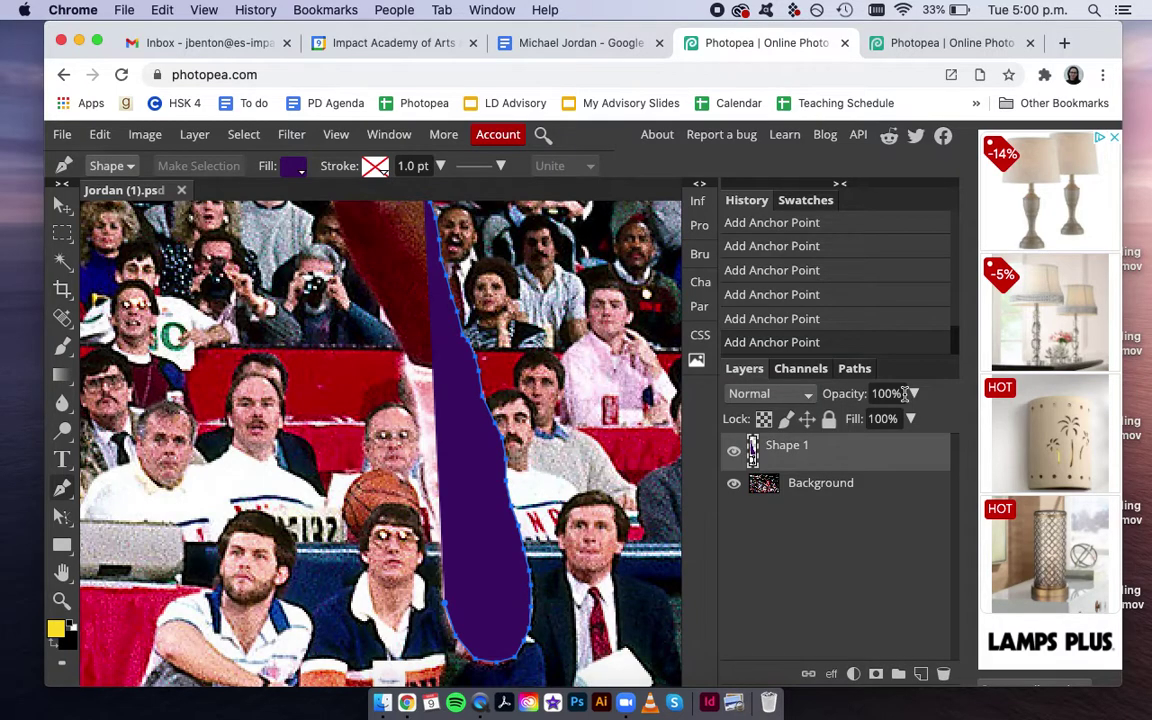
Step: Set Shape 1 to 52% opacity and add five anchor points fitting its left edge to the leg
click(913, 393)
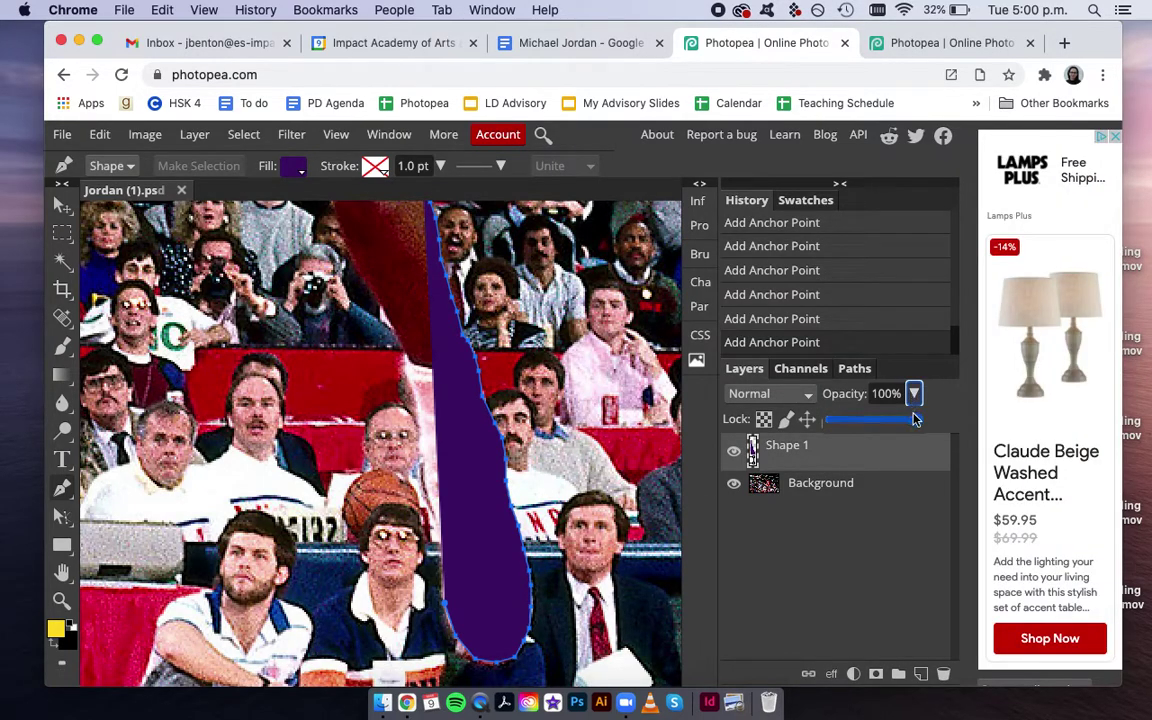
drag(913, 419, 878, 421)
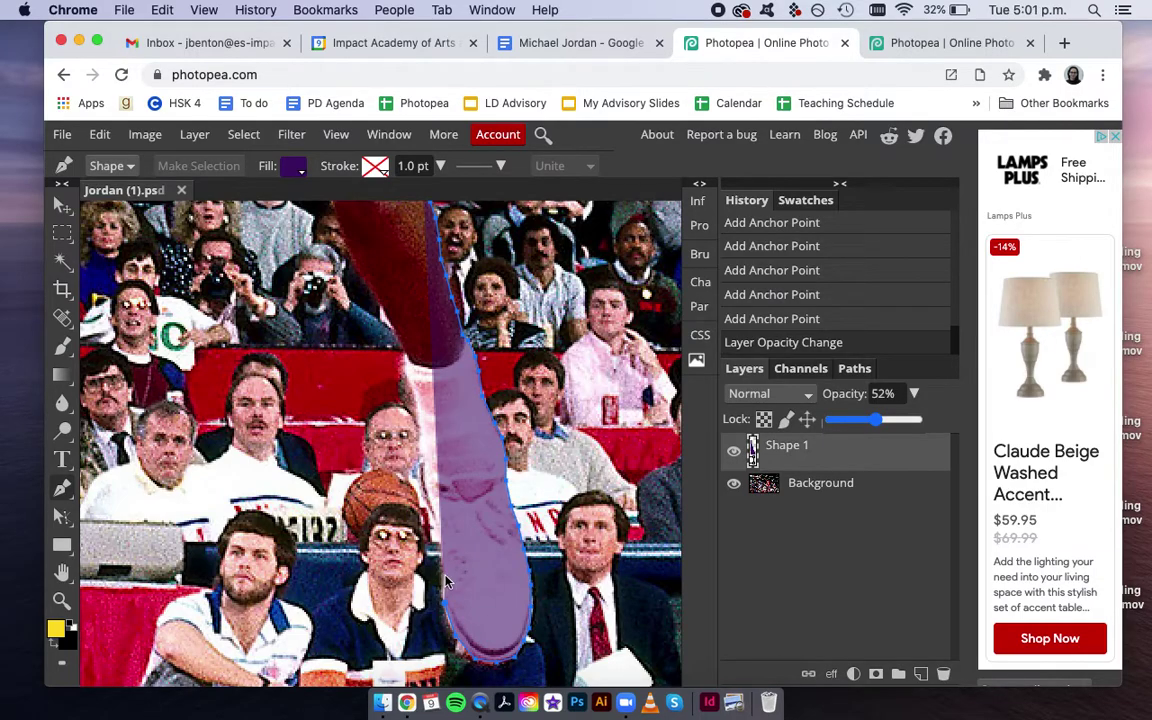
click(446, 581)
click(443, 542)
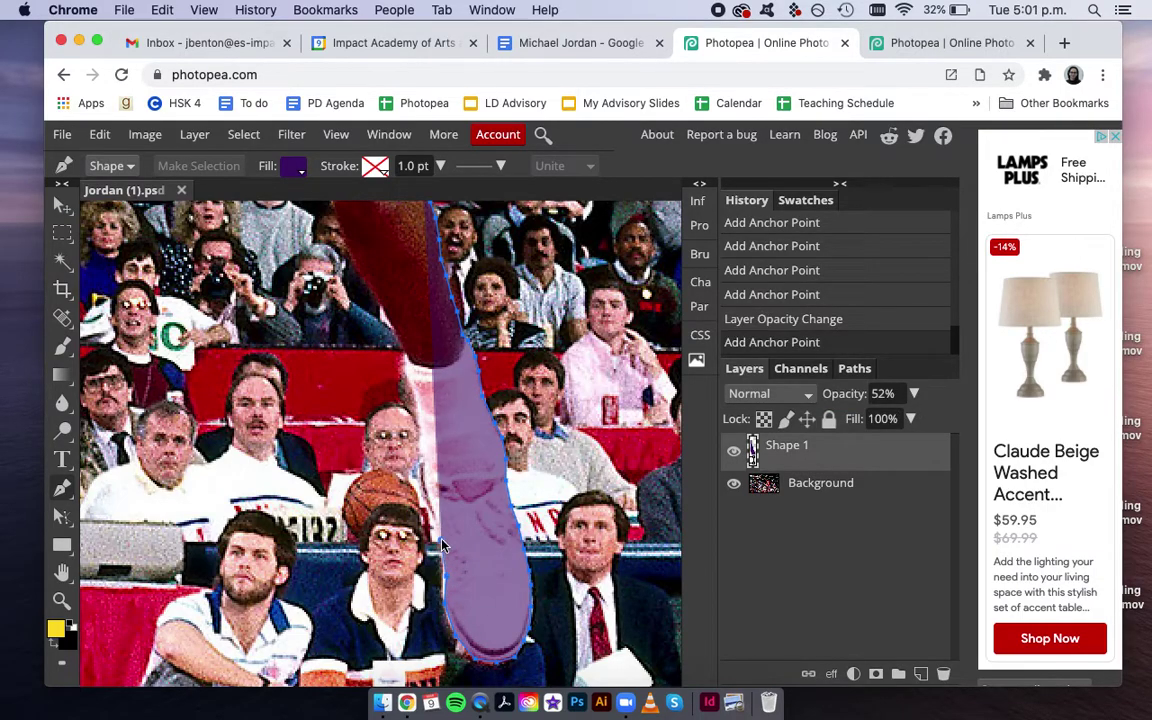
click(432, 505)
click(425, 485)
click(419, 466)
scroll(419, 466, down, 5)
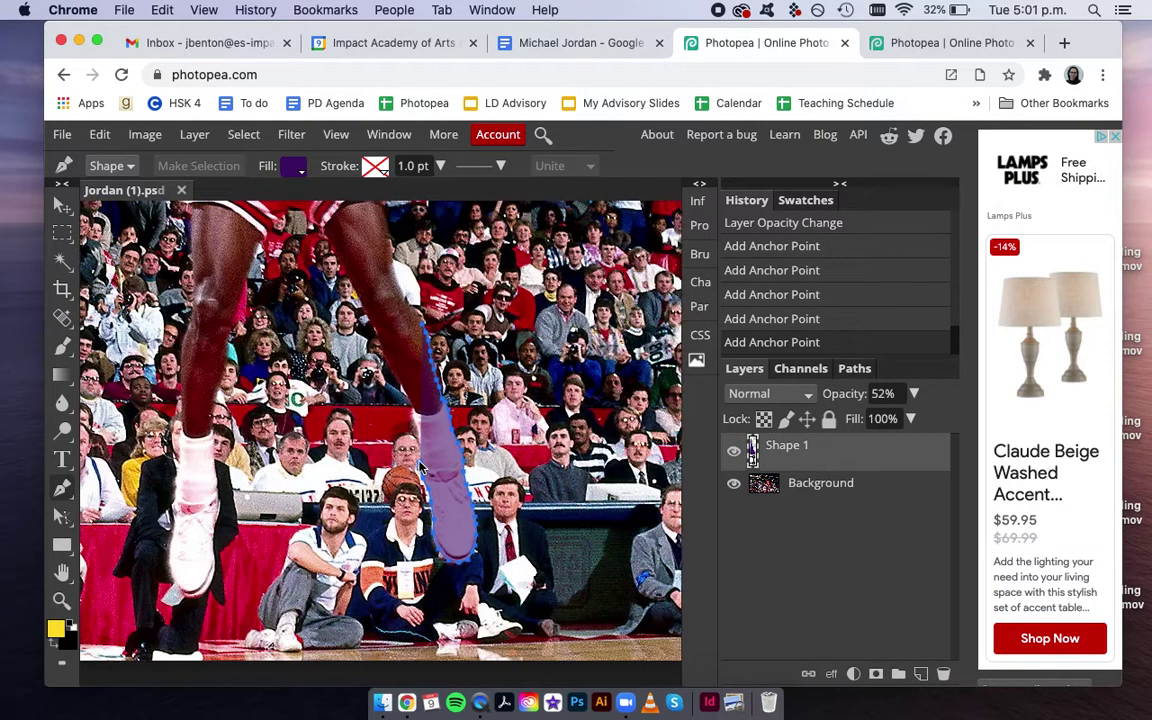
scroll(420, 468, down, 3)
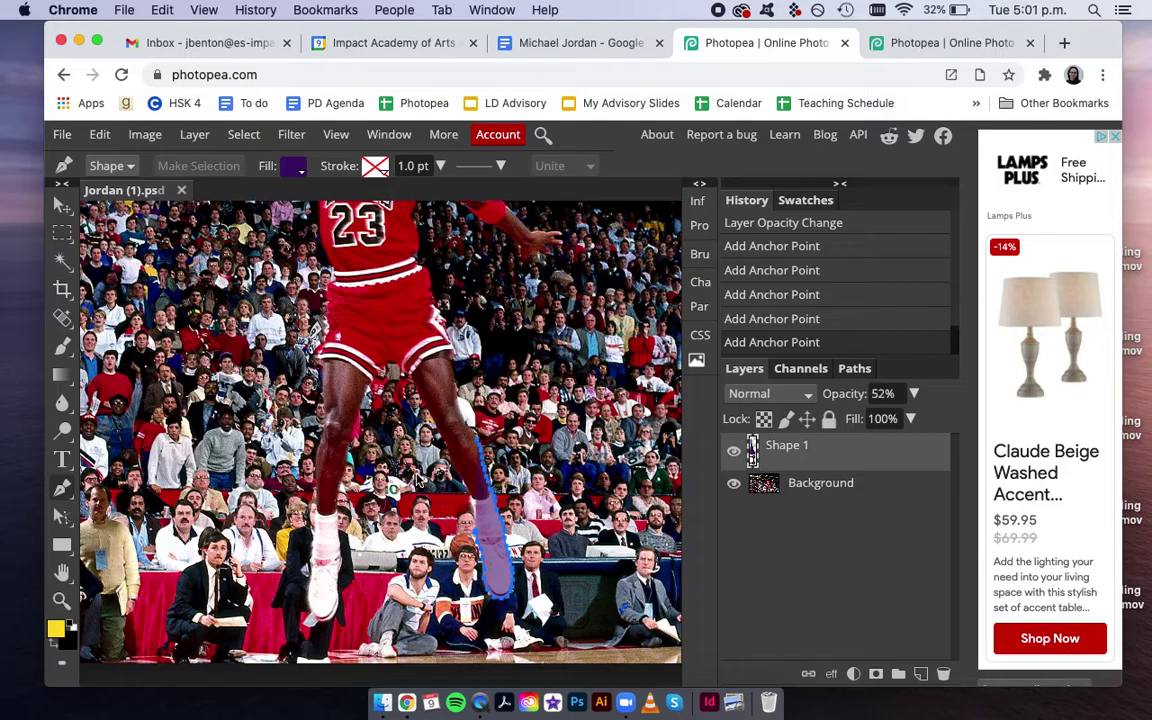
scroll(420, 480, down, 1)
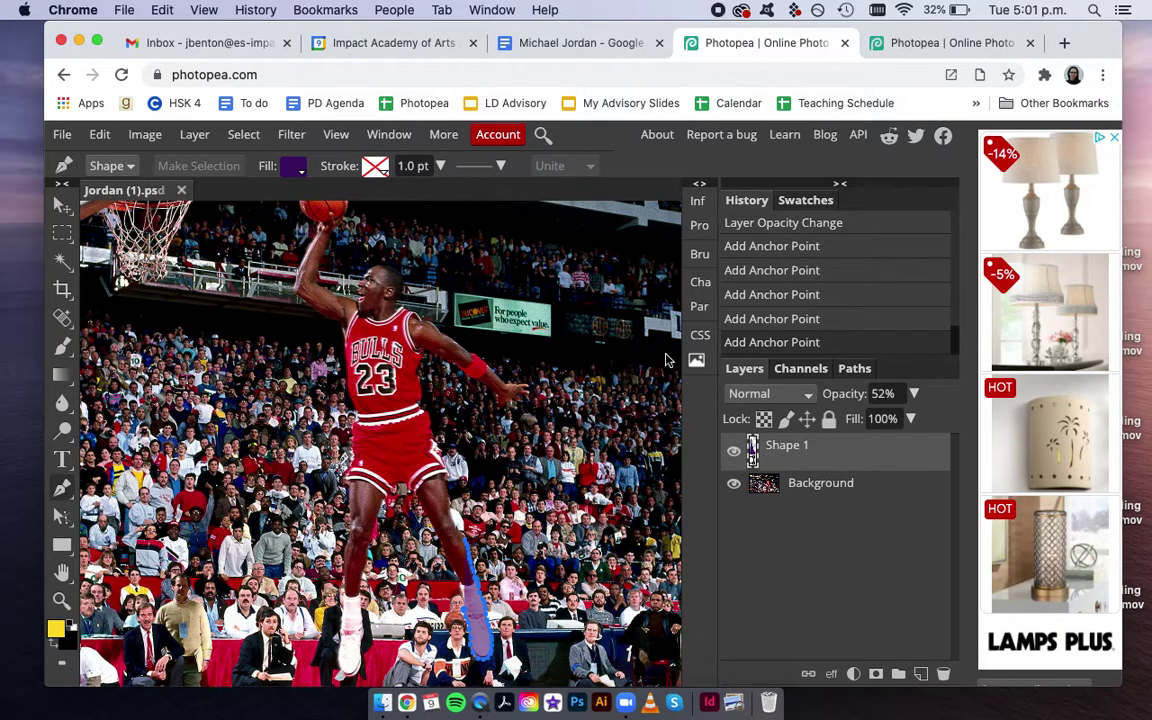
Step: Raise Shape 1's opacity from 52% back to 100%
click(915, 394)
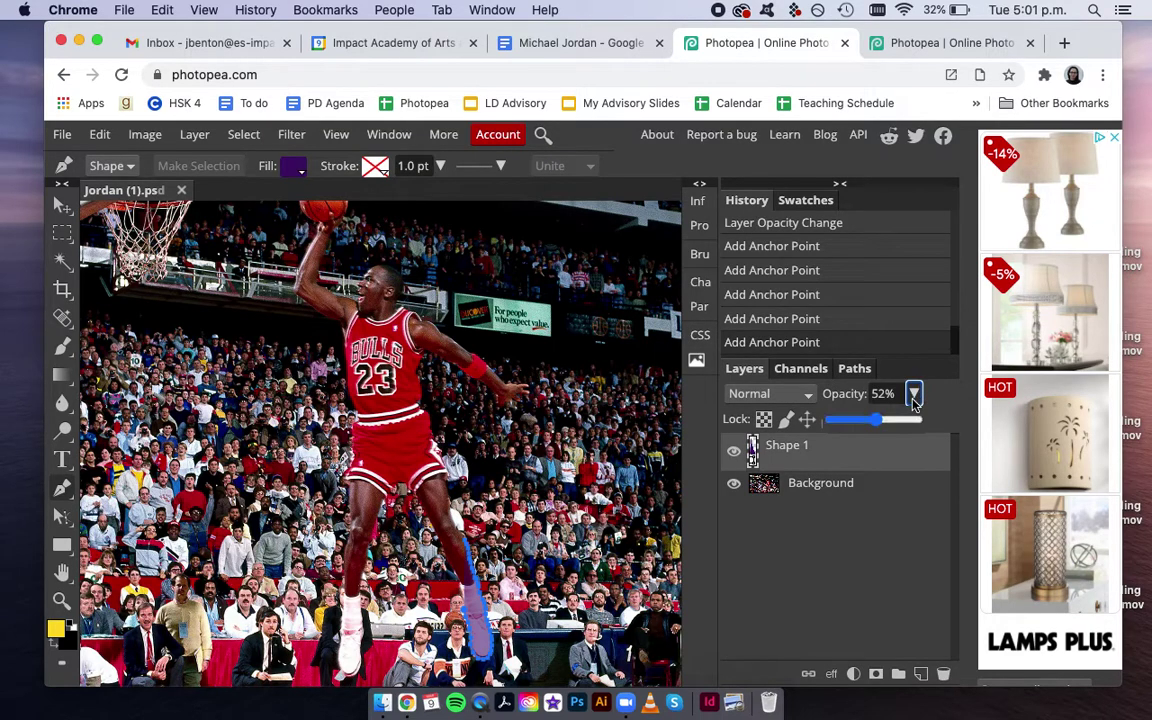
drag(874, 420, 938, 421)
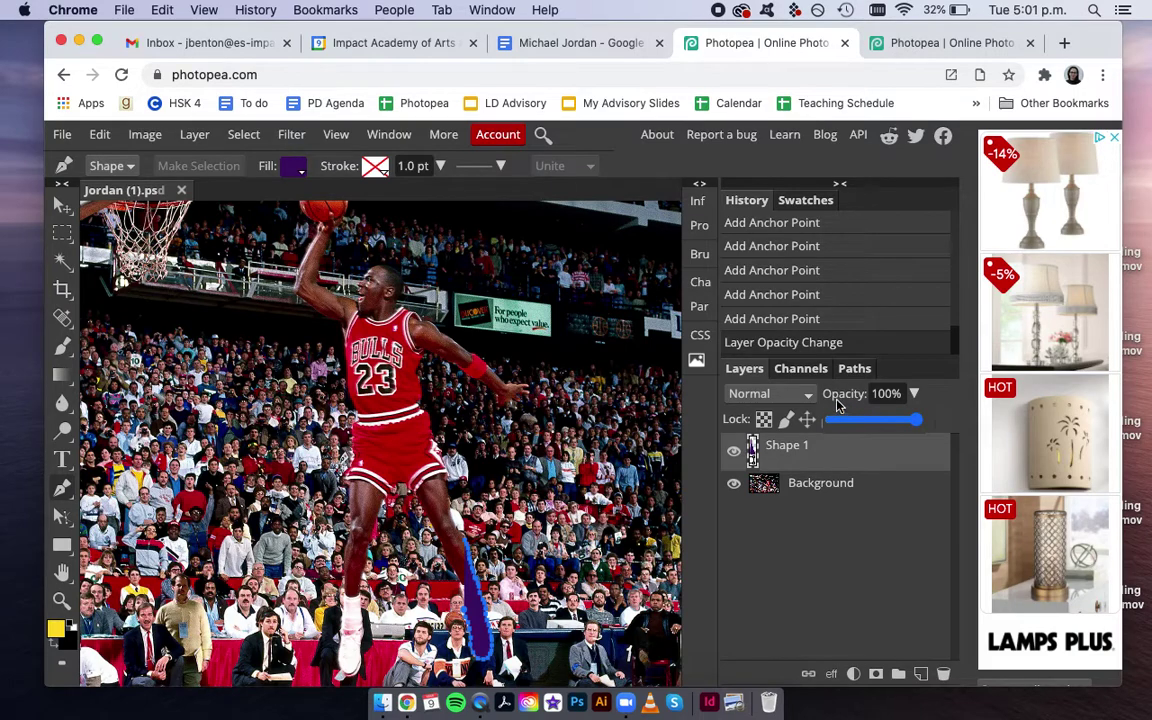
click(948, 404)
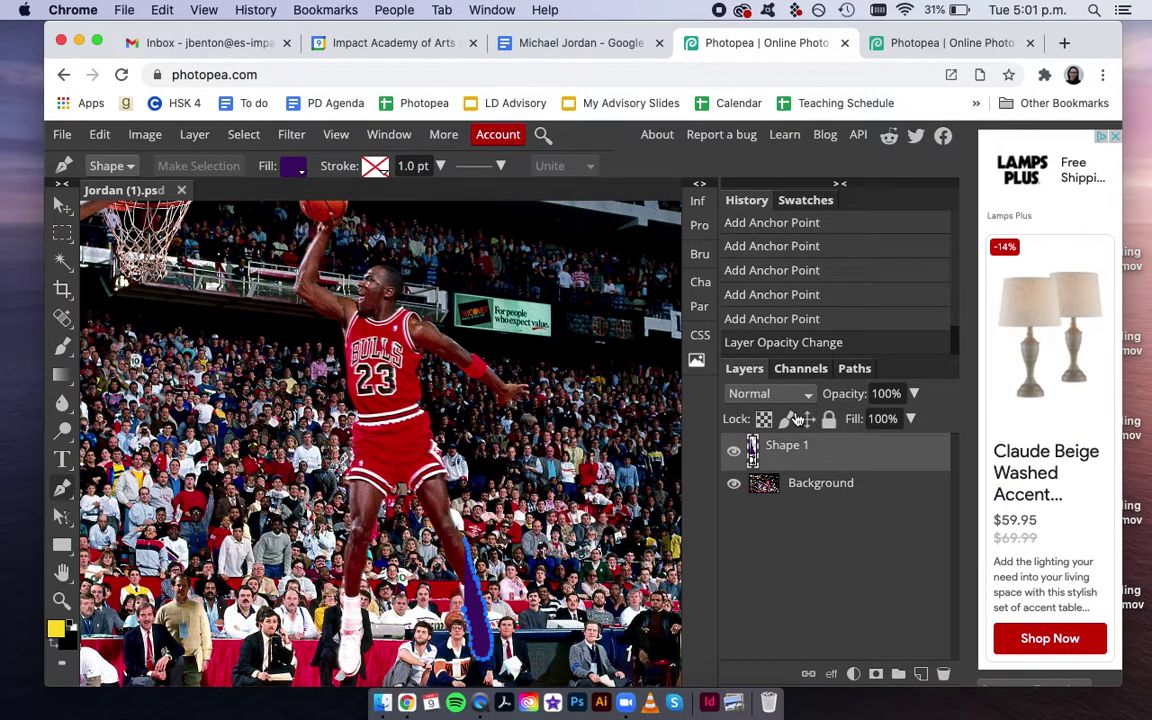
Step: Switch to the other Jordan.psd tab and zoom in on the ball and hand
click(937, 46)
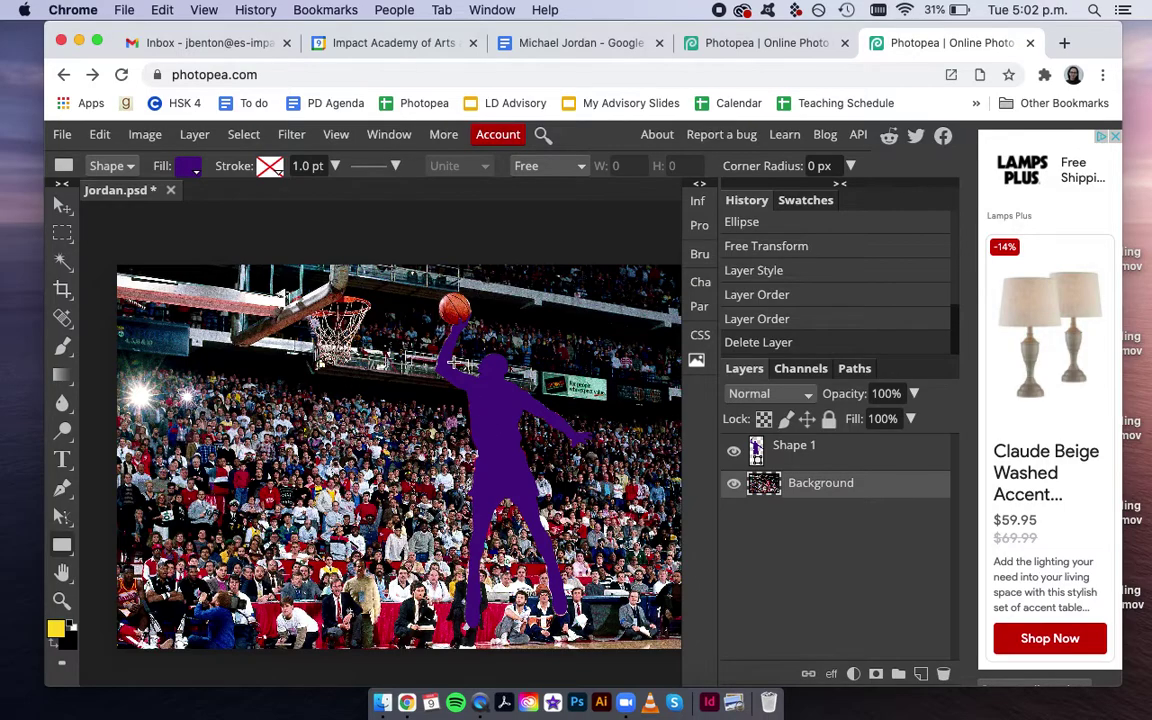
scroll(453, 362, up, 5)
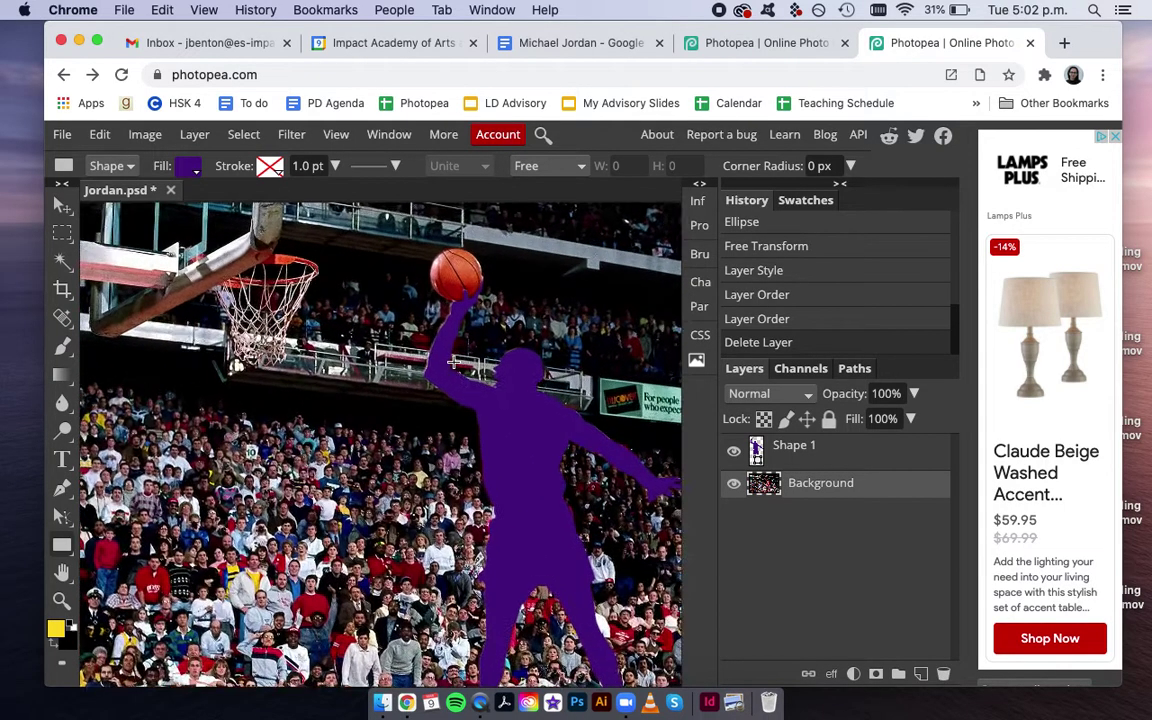
scroll(453, 362, up, 4)
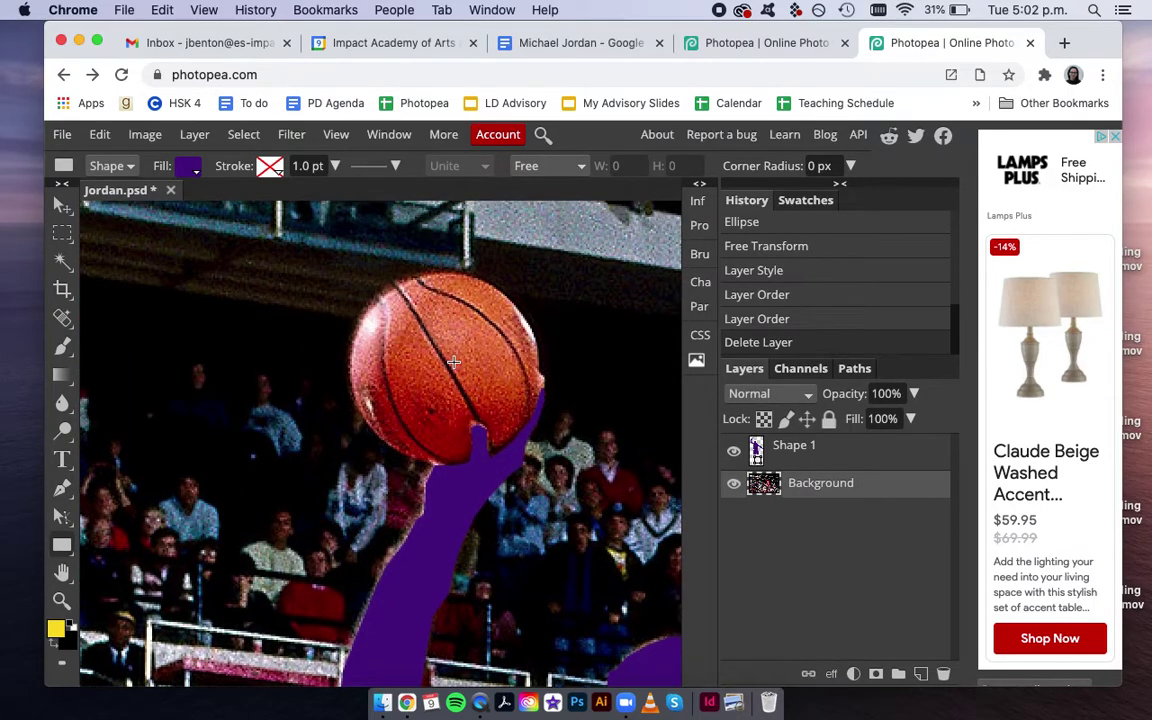
click(63, 136)
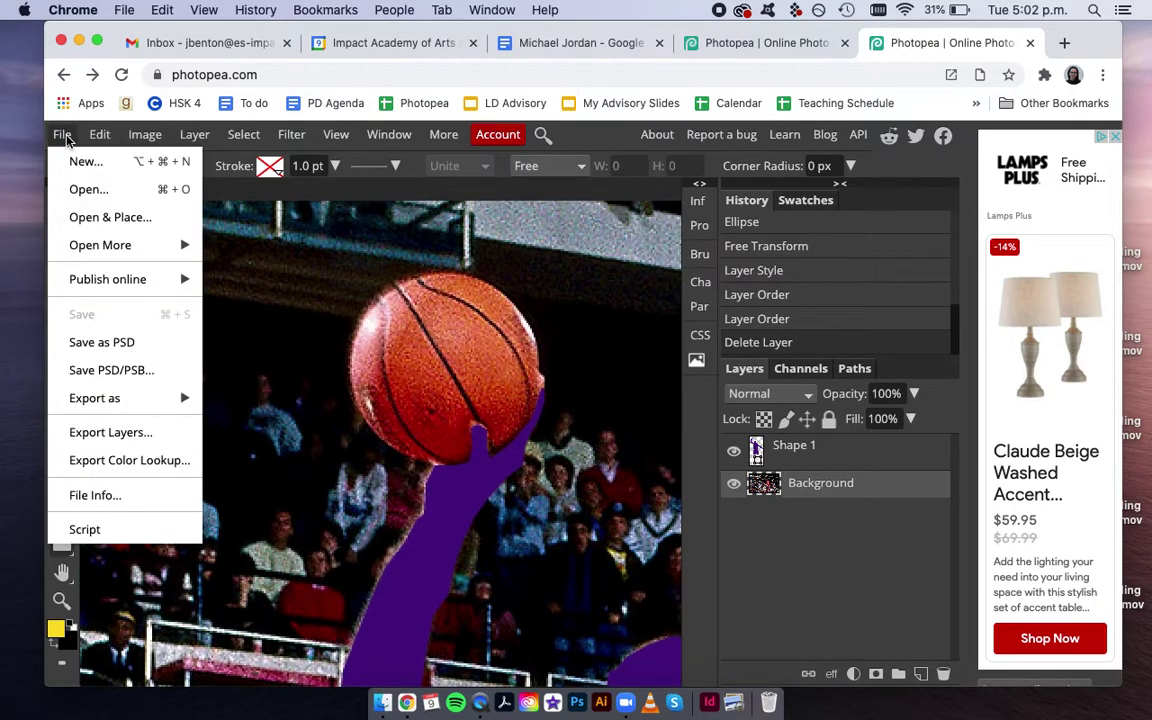
Step: Save the artwork as Jordan.psd and dismiss the download bar
click(123, 345)
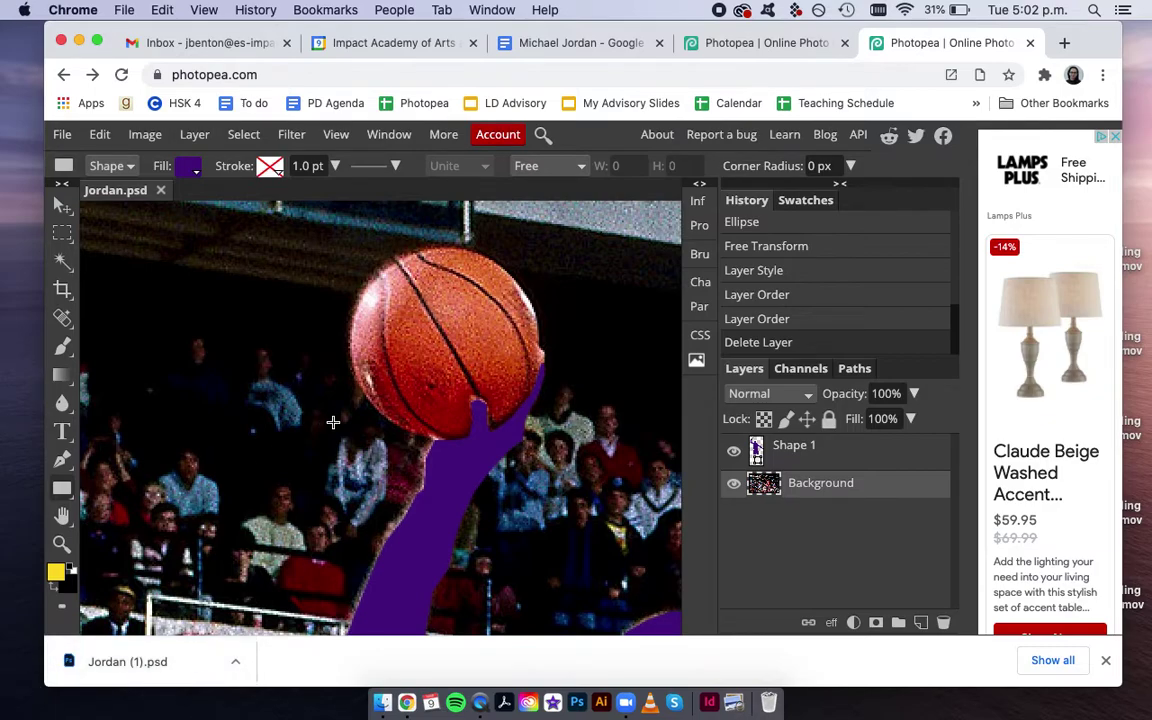
click(1106, 660)
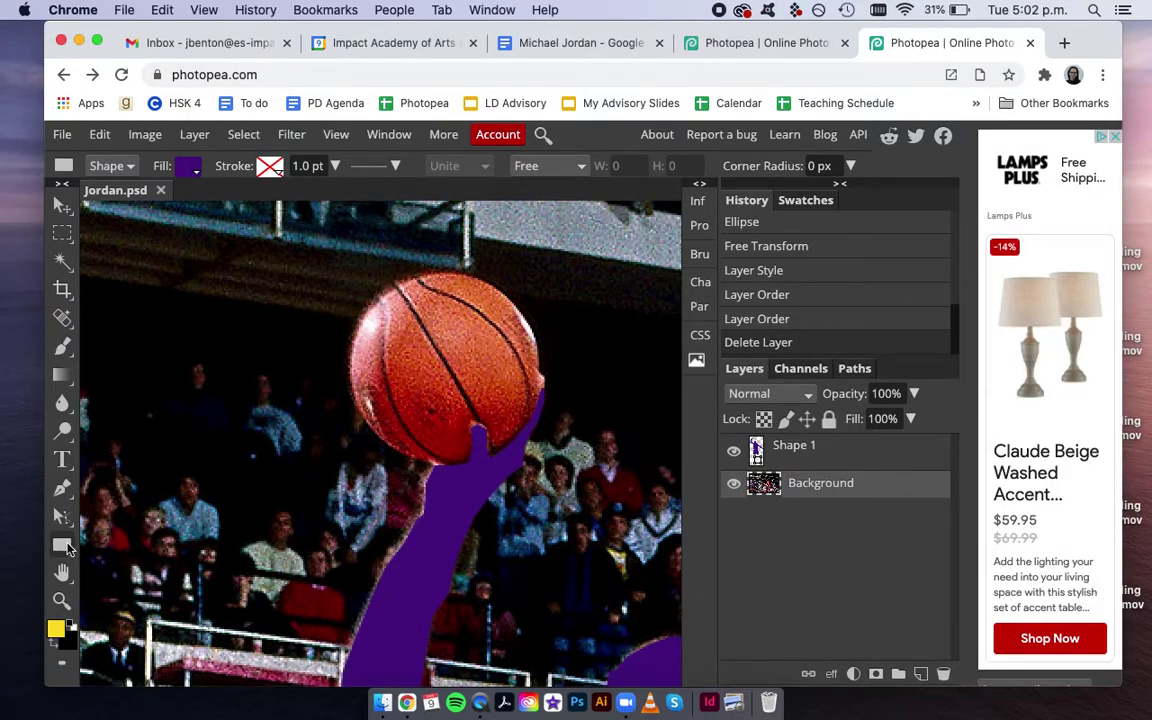
Step: Switch the shape tool to Ellipse, then select Shape 1 and then the Background layer
right_click(66, 549)
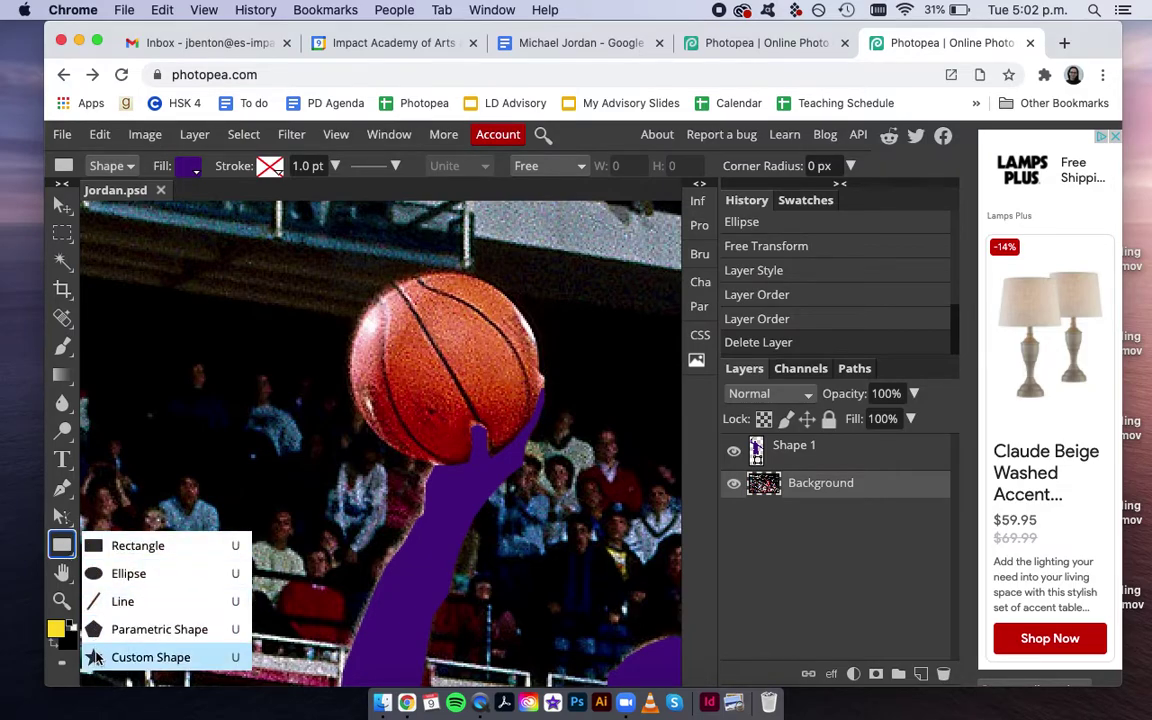
click(99, 573)
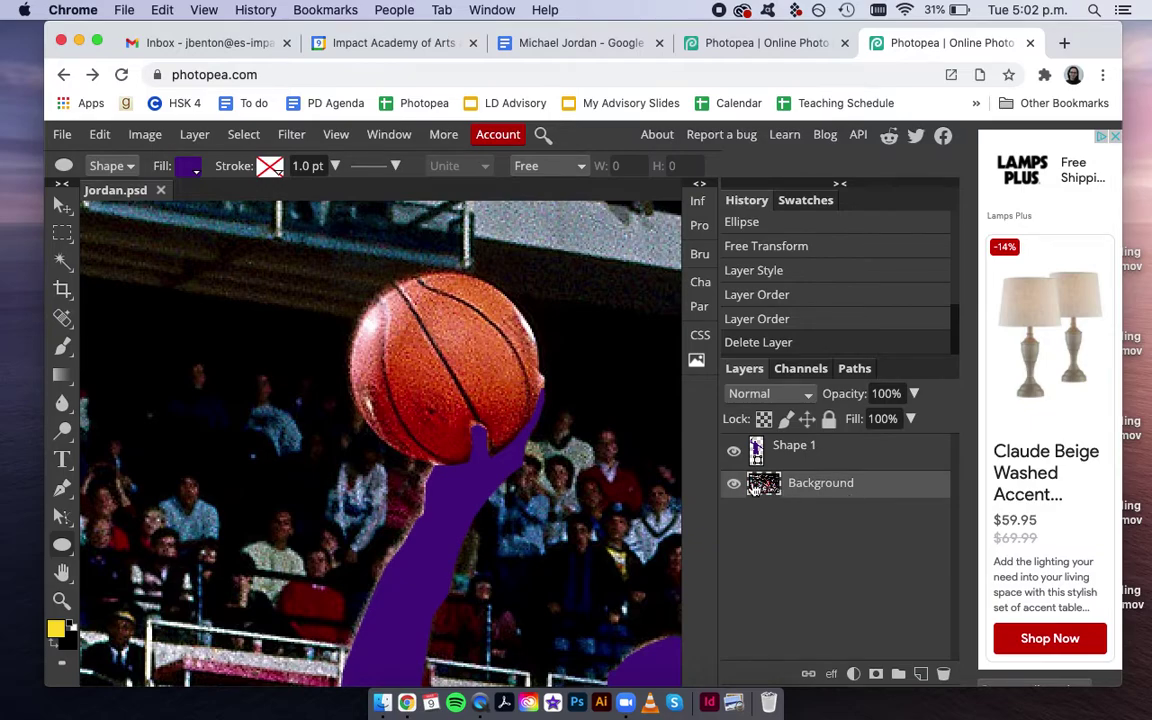
click(852, 454)
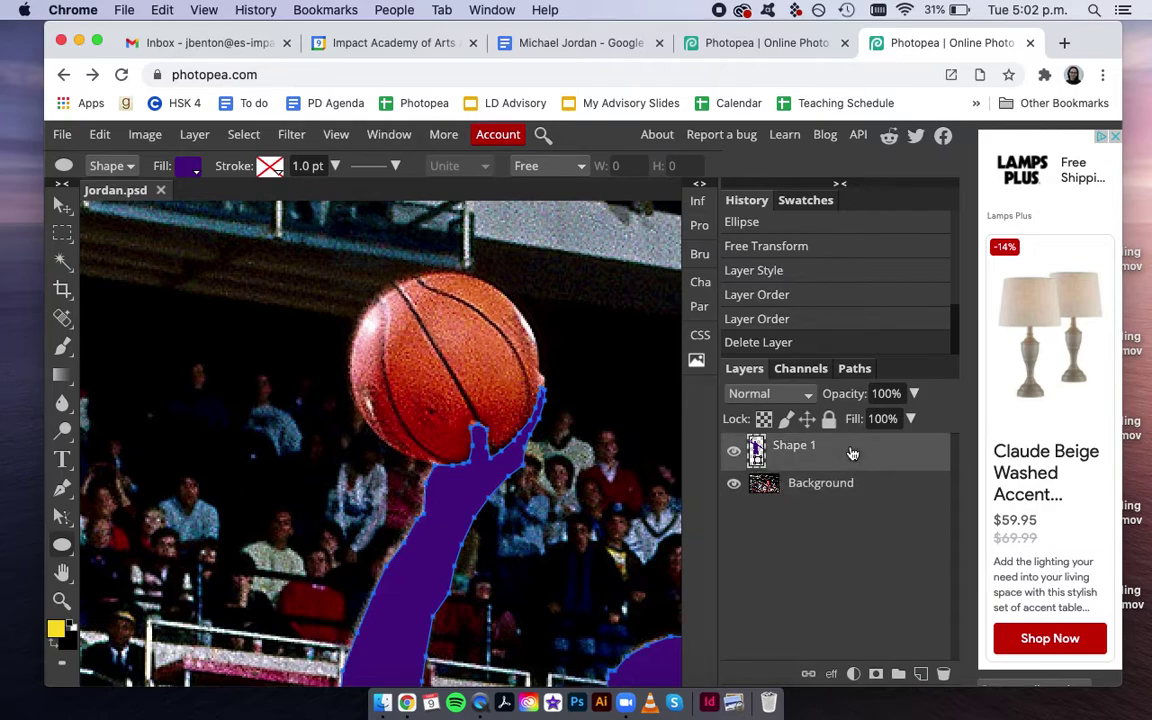
click(810, 497)
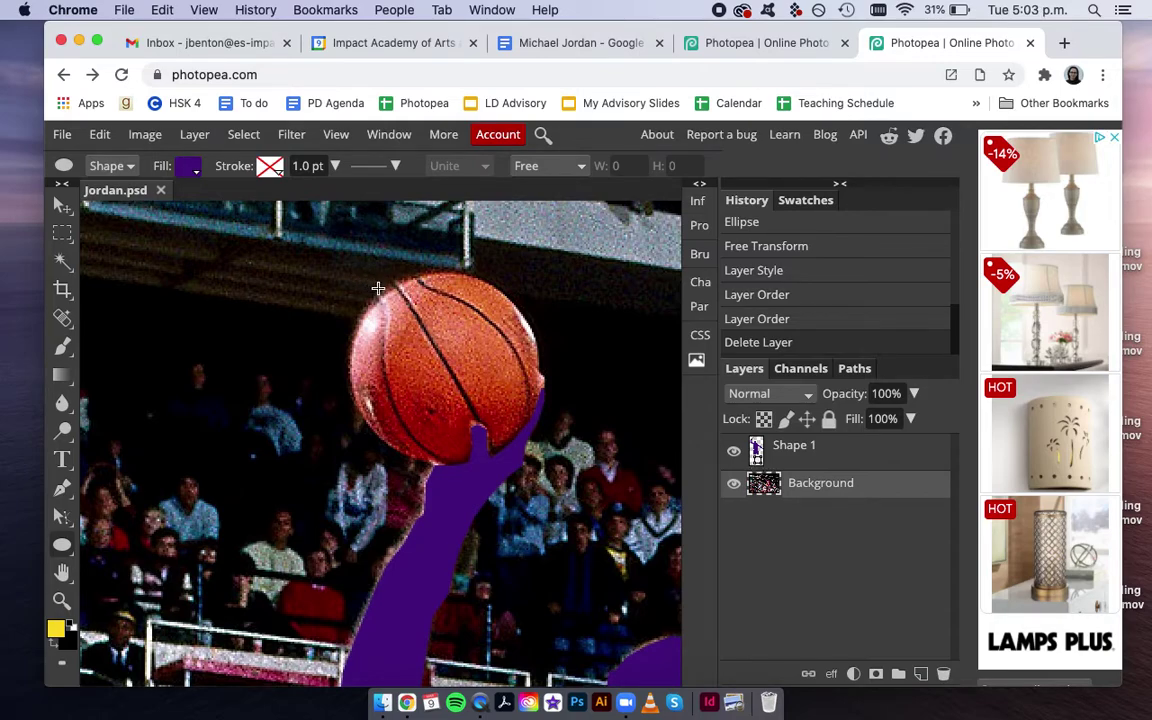
Step: Draw a purple circle over the basketball and scale it up until it covers the whole ball
drag(377, 288, 538, 457)
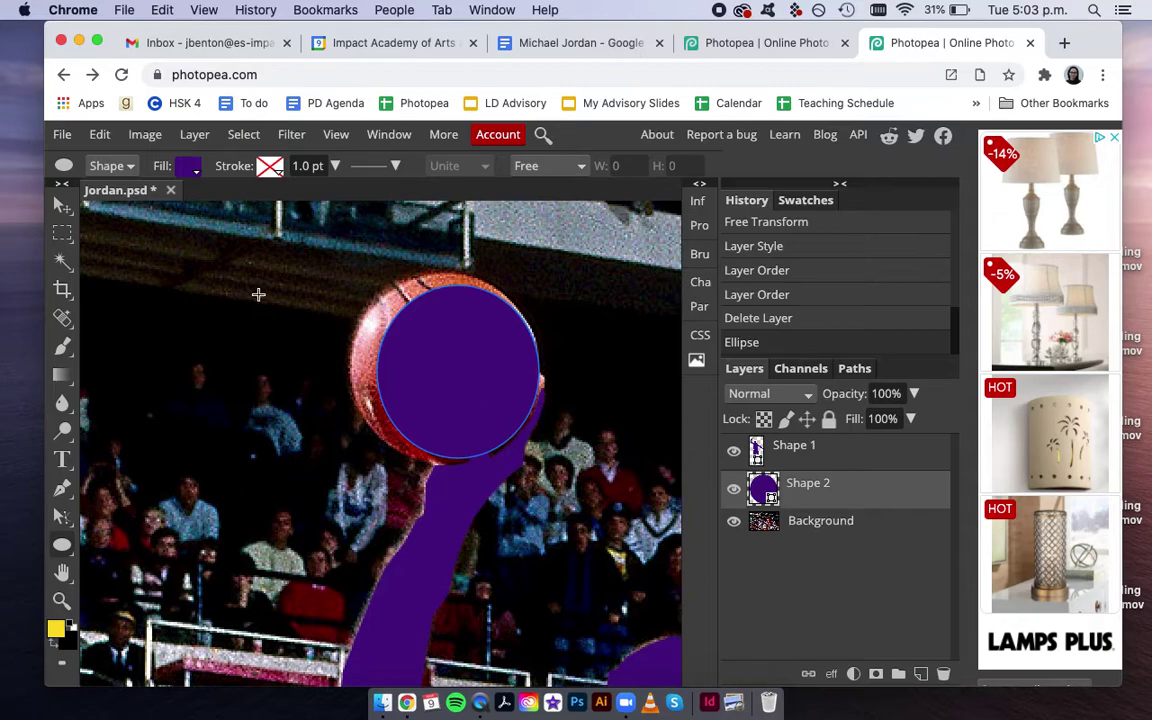
click(102, 137)
mouse_move(121, 580)
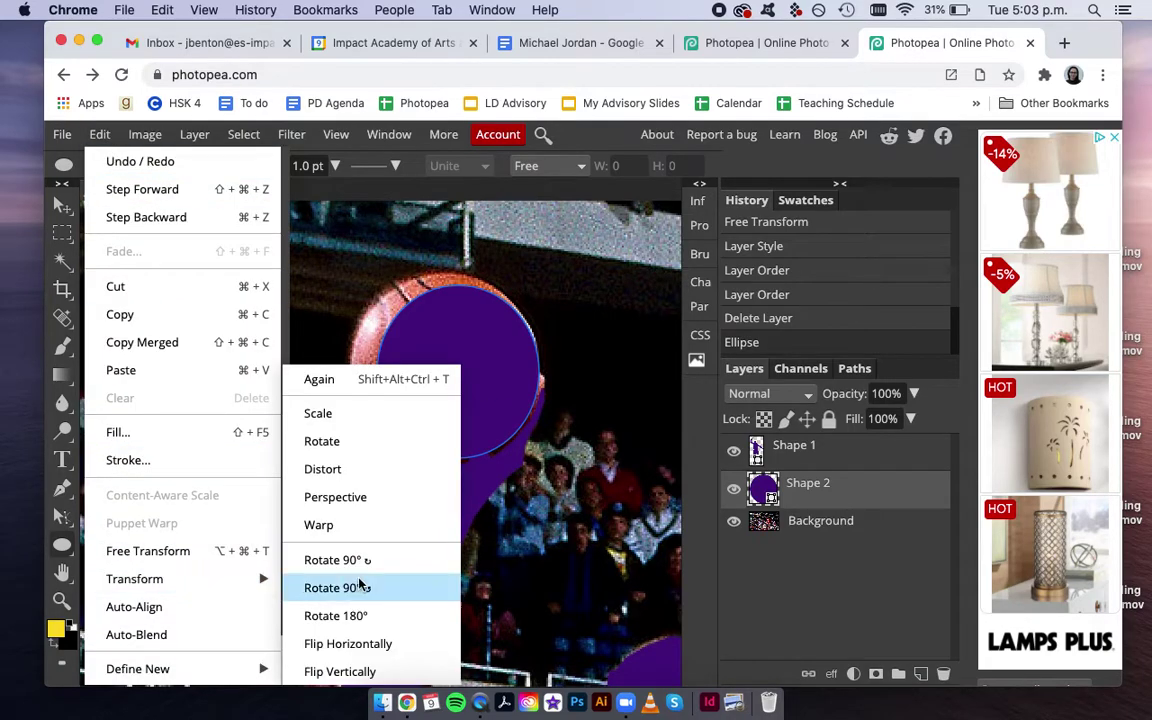
click(318, 413)
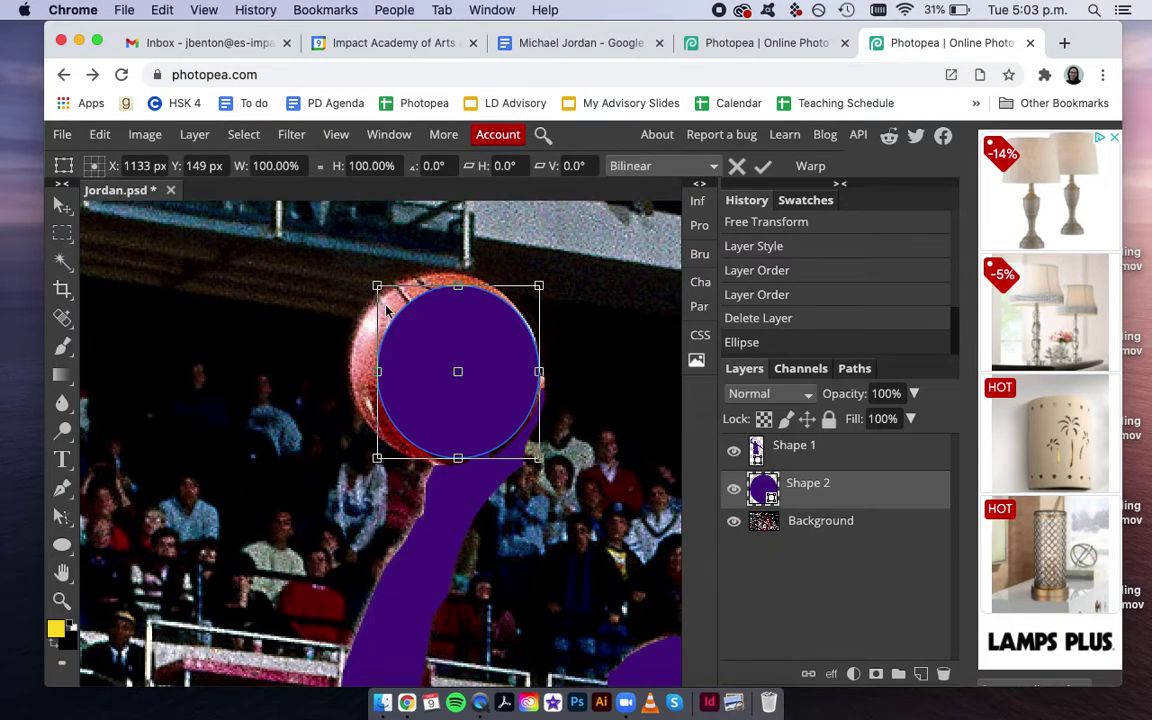
drag(377, 286, 348, 271)
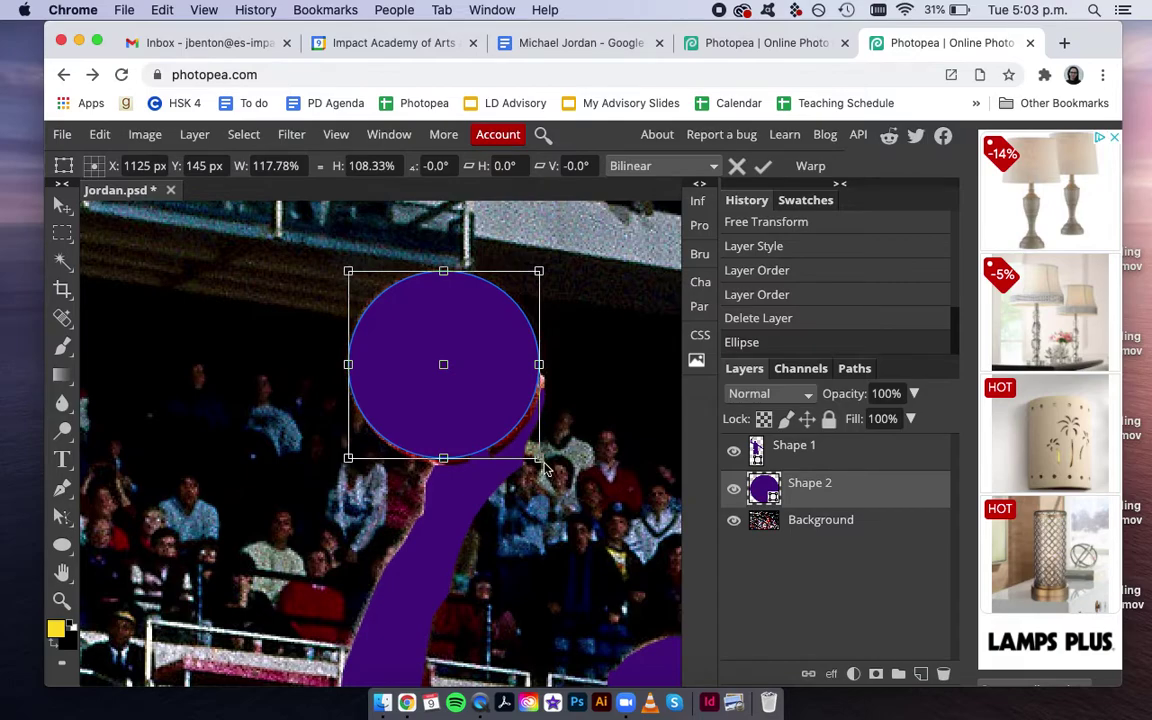
drag(544, 462, 545, 464)
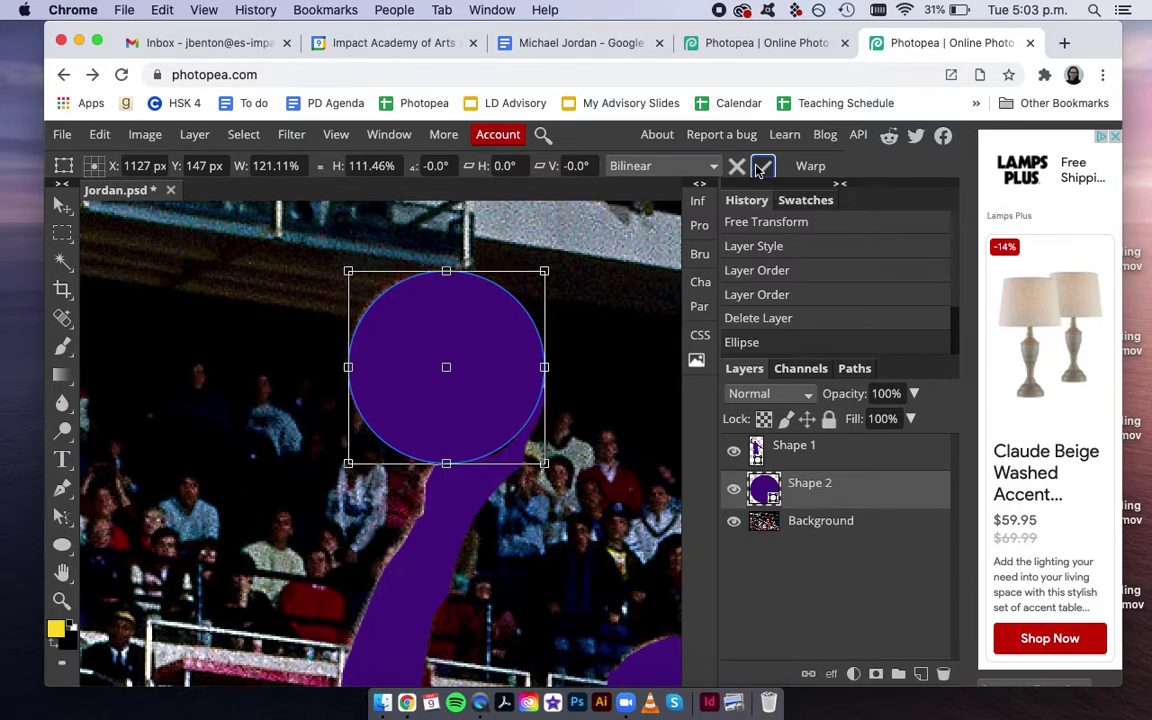
click(757, 168)
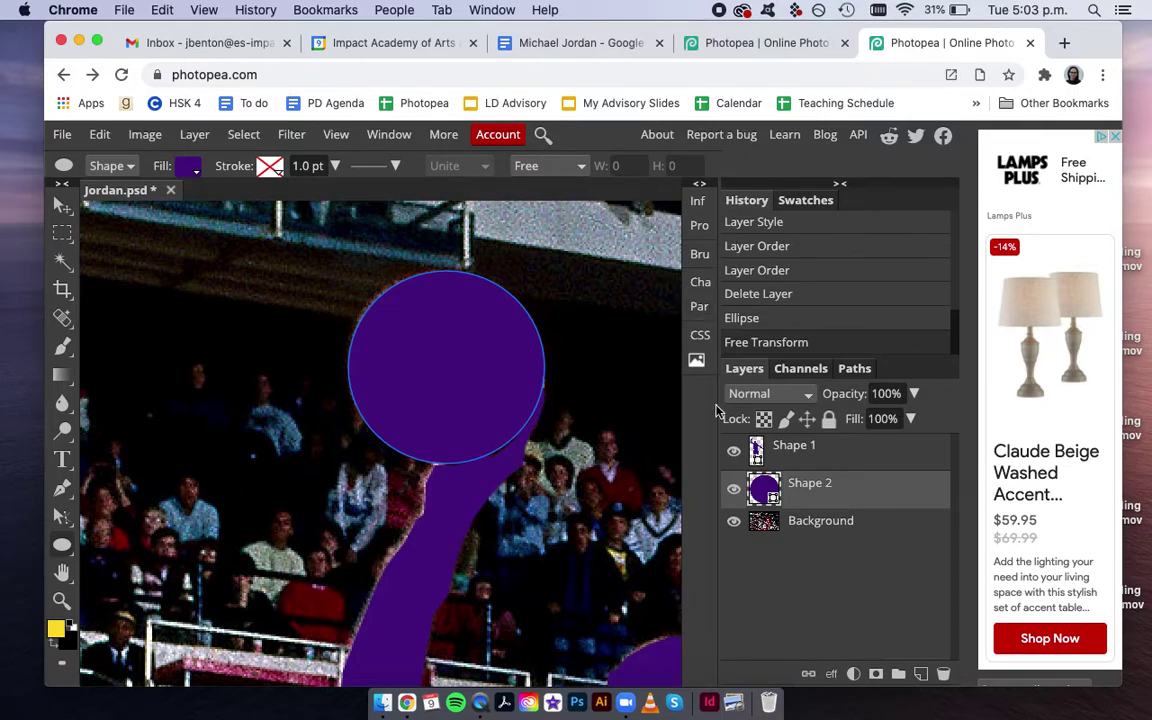
Step: Hide the circle layer to reveal the ball and open the circle's fill colour
click(735, 495)
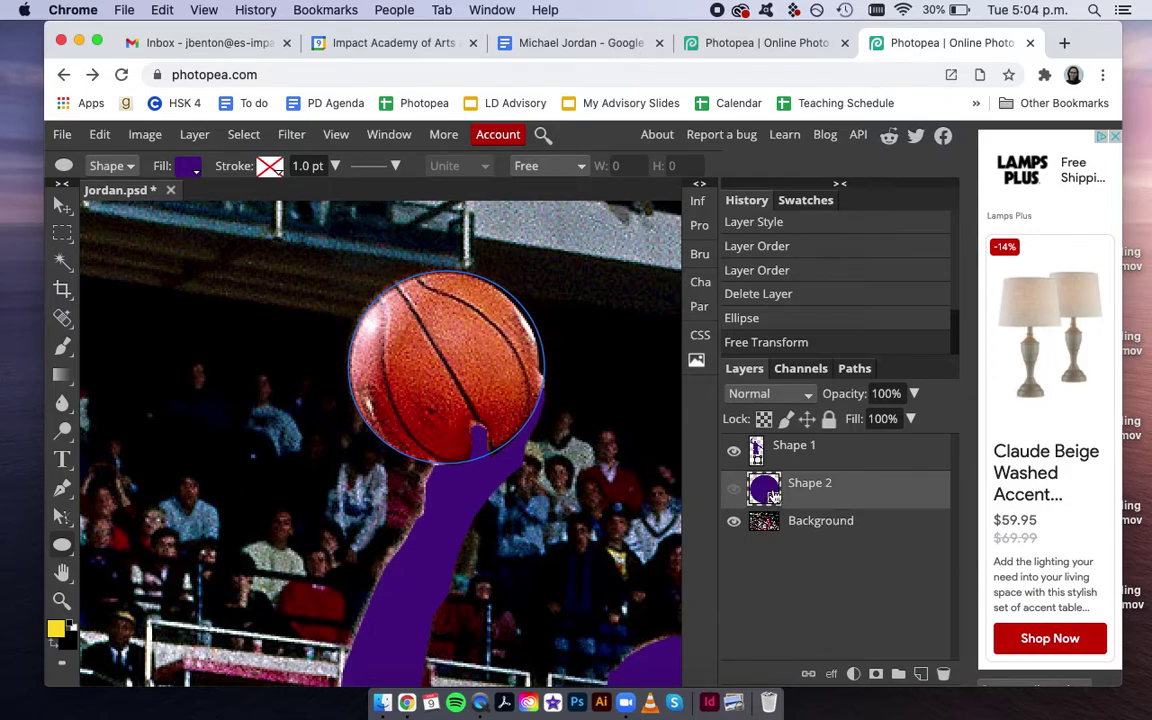
double_click(774, 503)
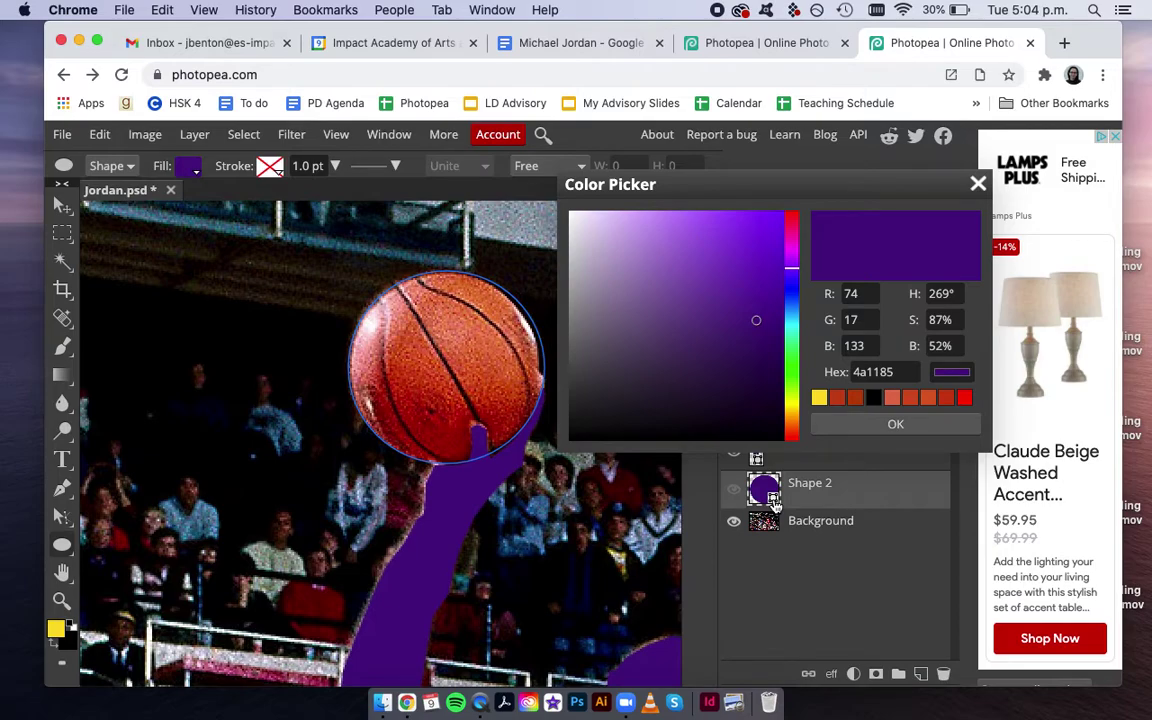
click(791, 232)
mouse_move(770, 290)
mouse_down()
mouse_move(738, 303)
mouse_move(746, 257)
mouse_move(720, 245)
mouse_up()
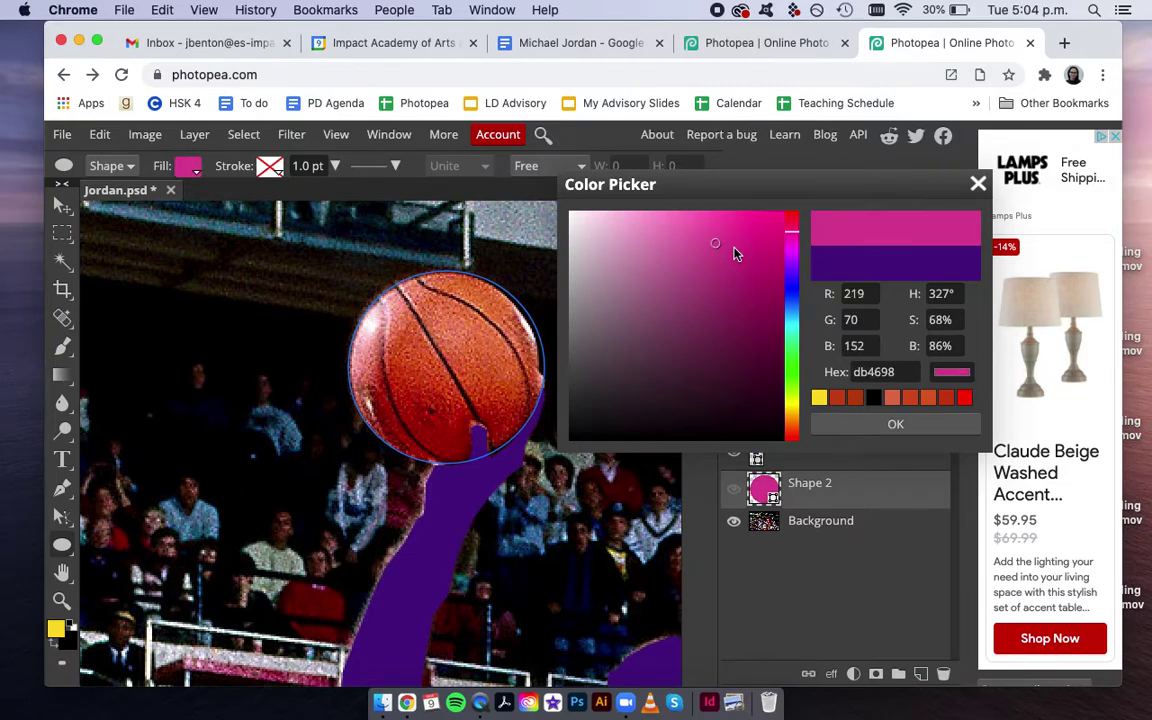
Step: Sample red-orange cf4a21 from the basketball as the circle fill and show the layer again
click(475, 346)
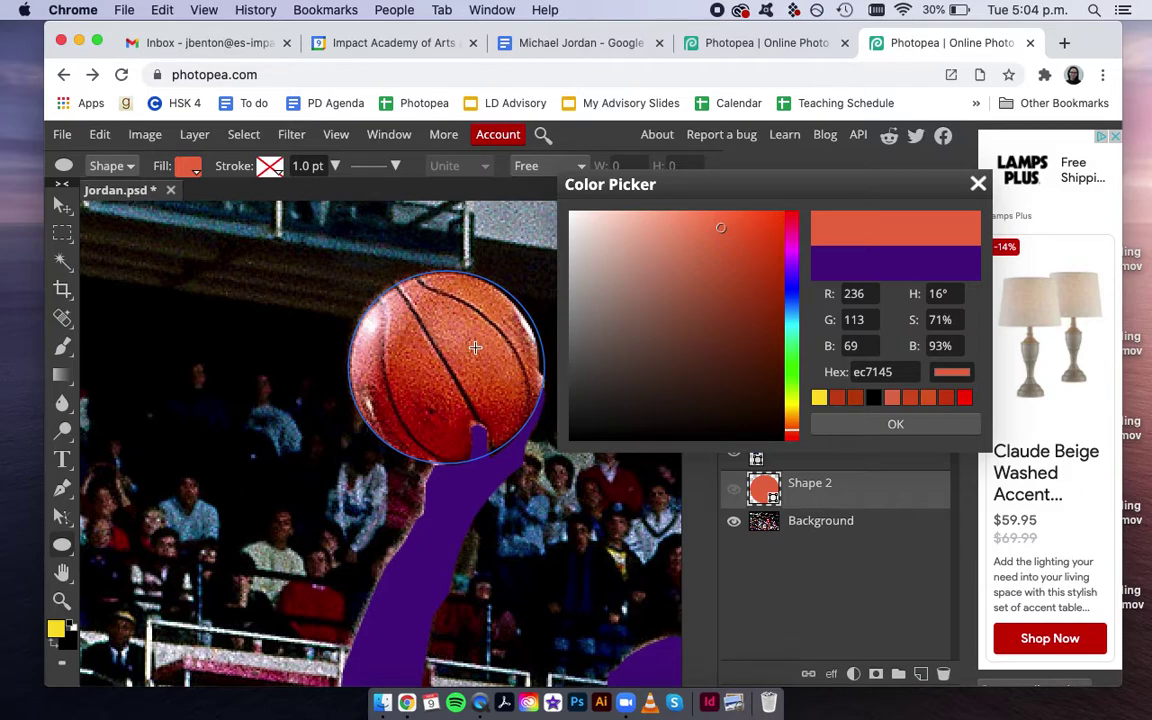
click(193, 362)
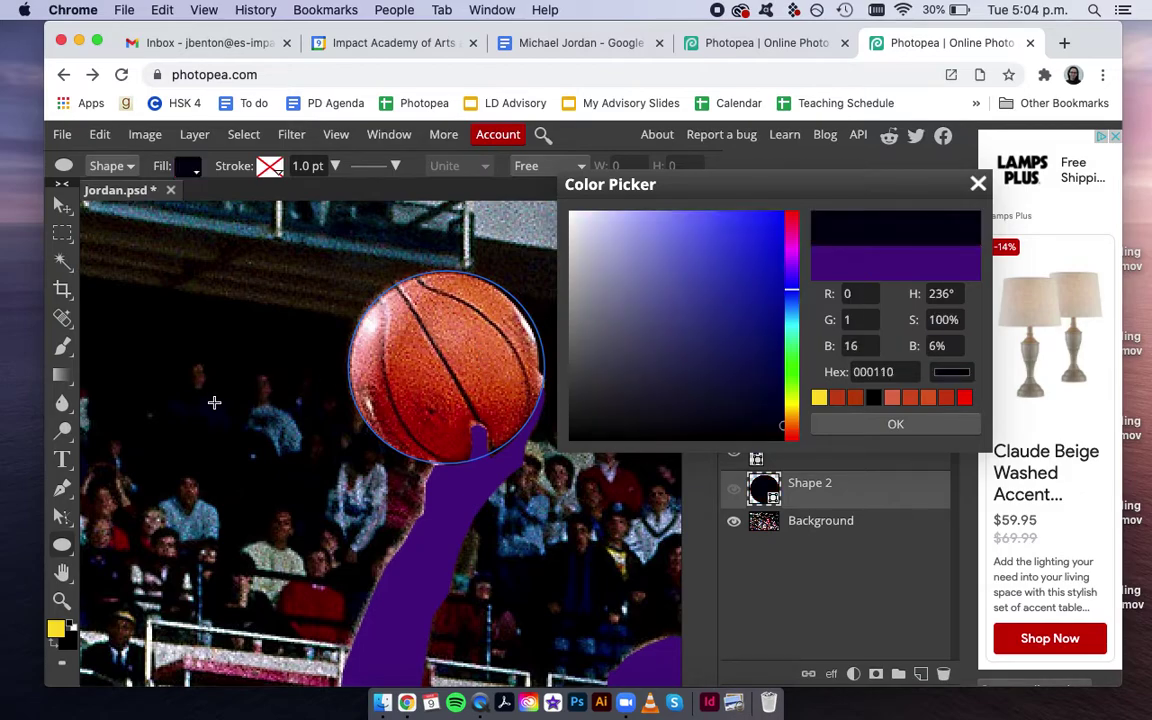
click(237, 415)
click(316, 585)
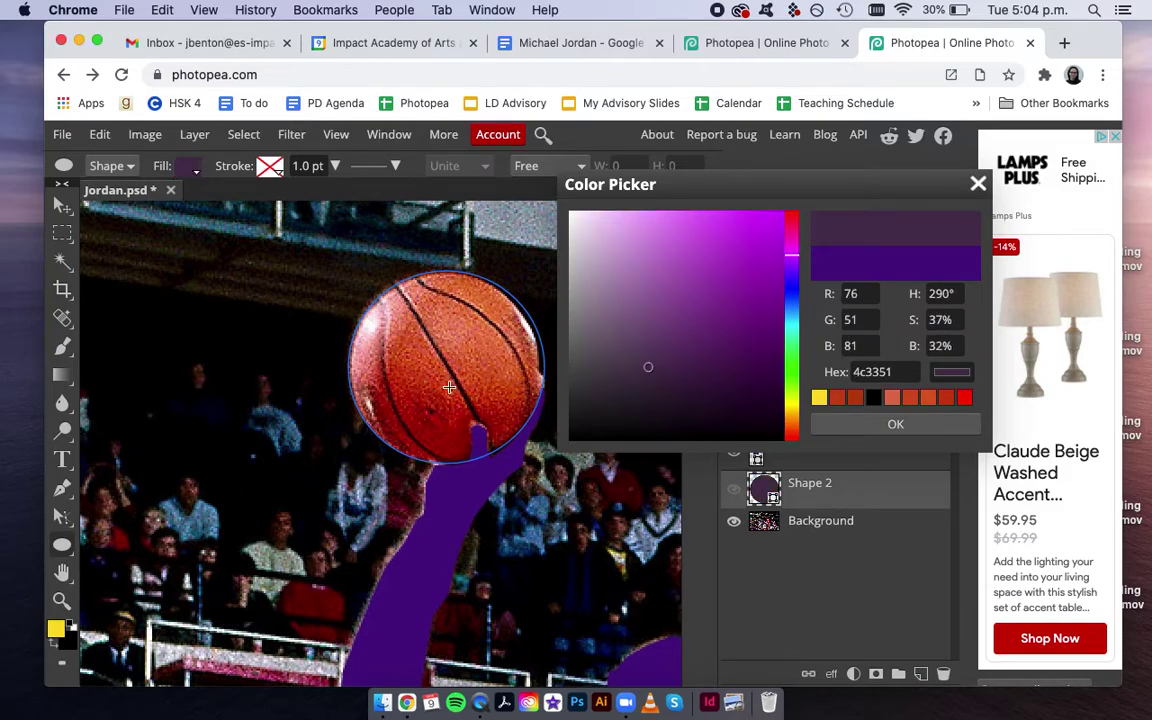
click(400, 352)
click(478, 383)
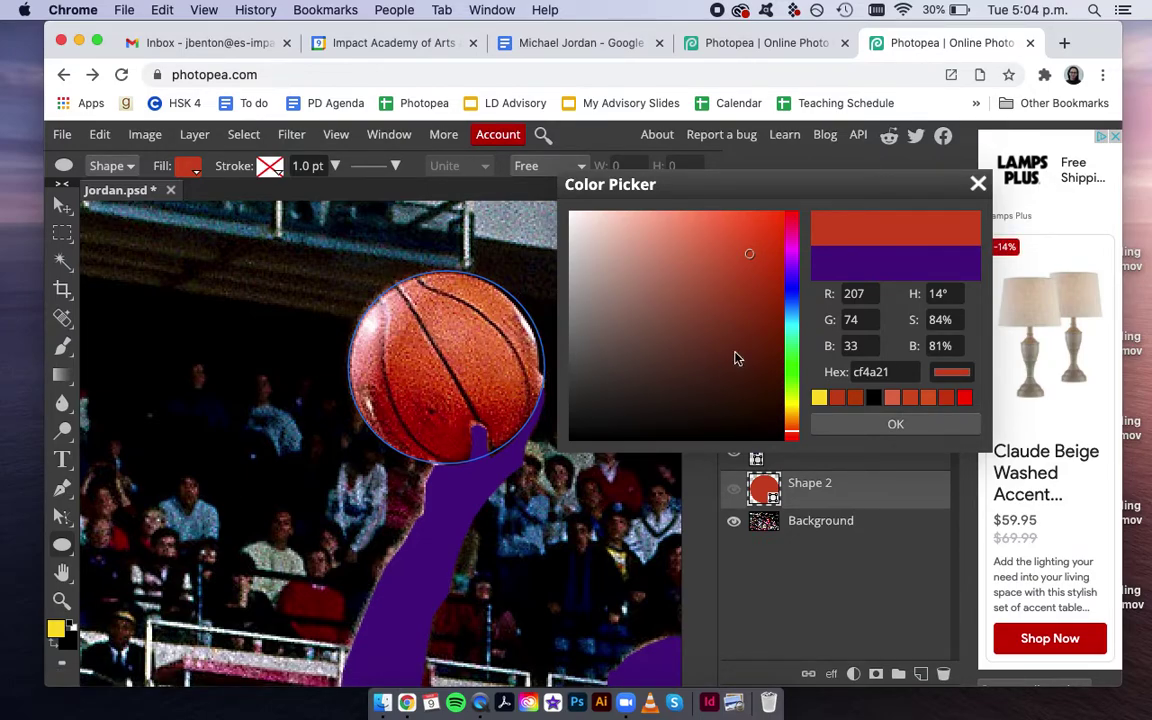
click(898, 424)
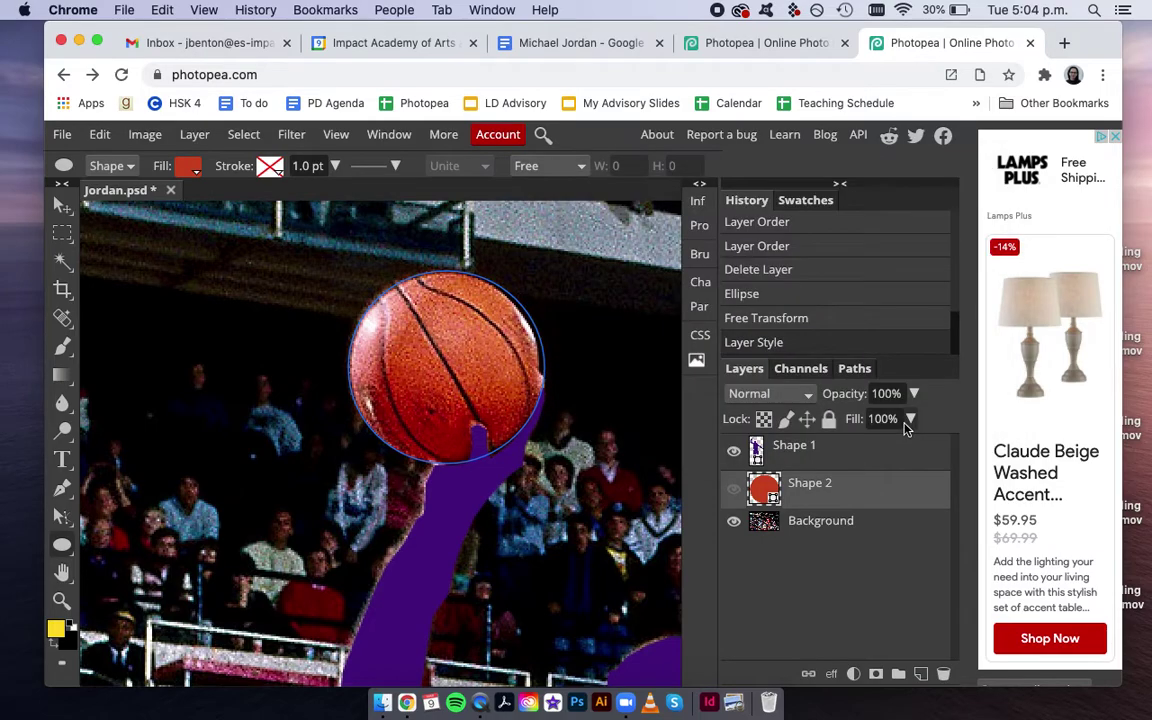
click(733, 494)
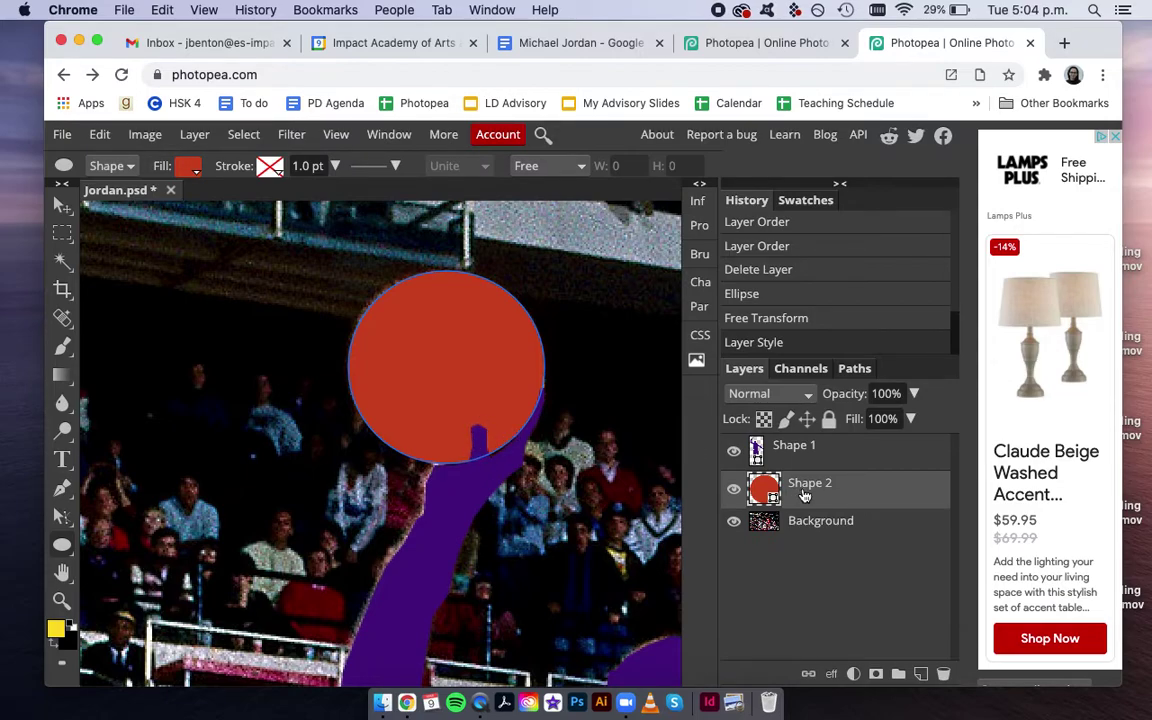
drag(770, 485, 813, 445)
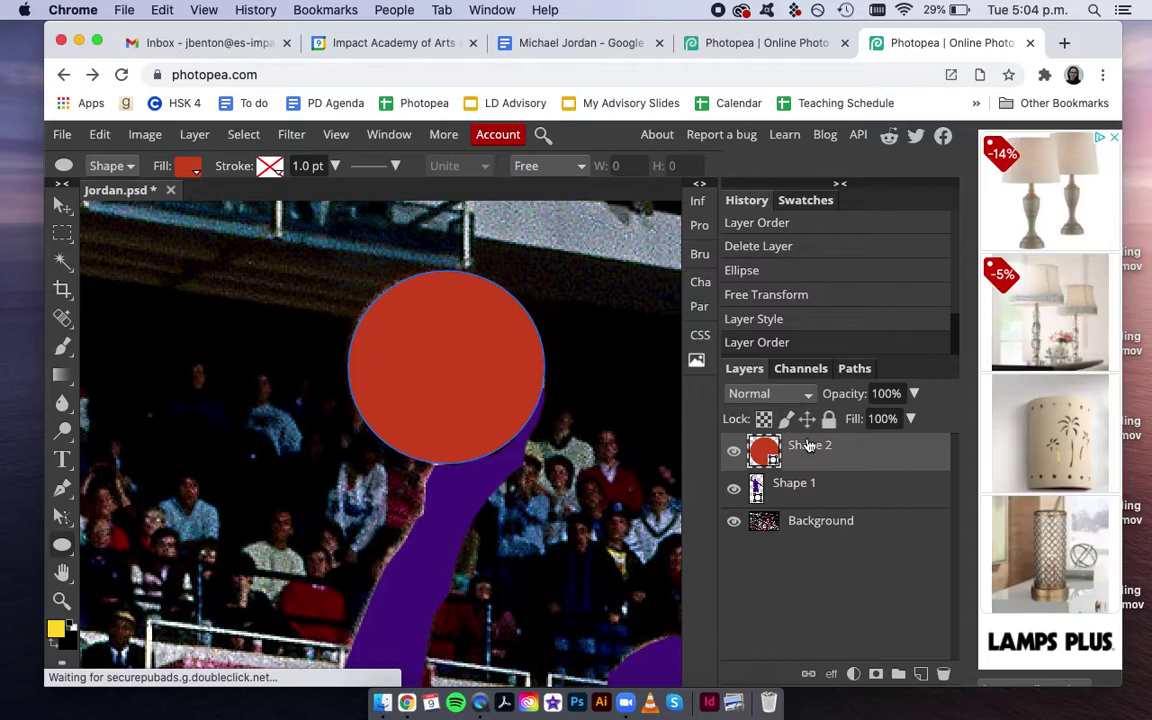
mouse_move(810, 446)
mouse_down()
mouse_move(807, 506)
mouse_move(790, 450)
mouse_up()
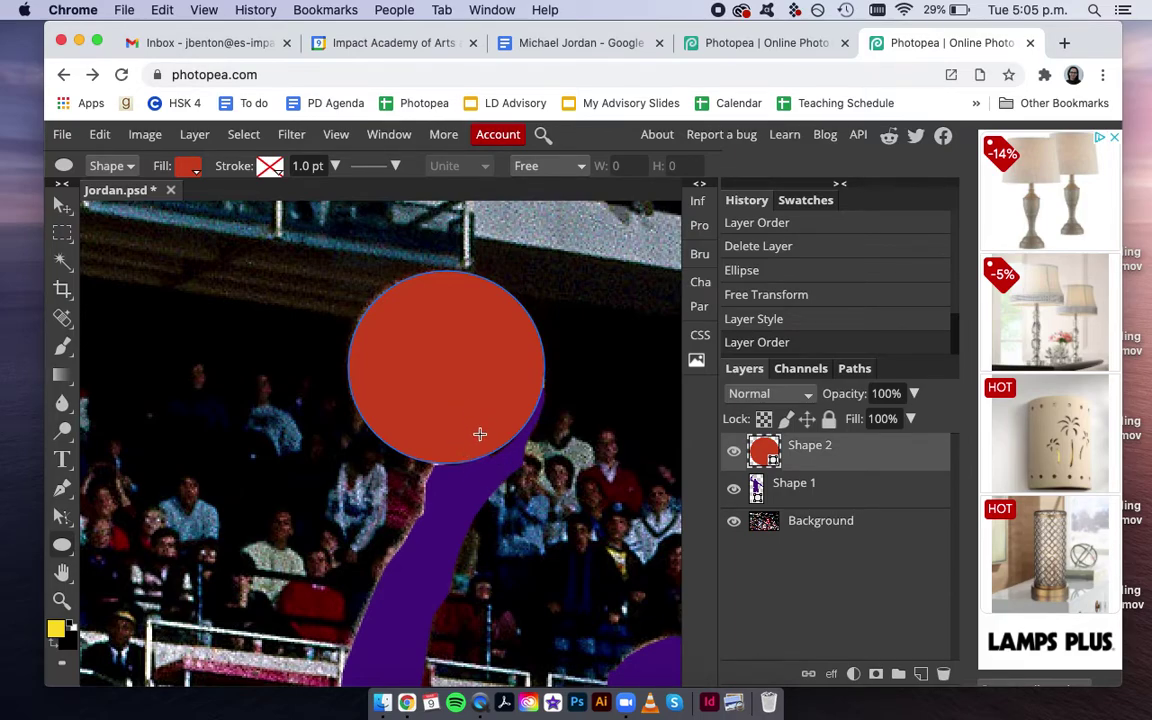
drag(764, 452, 800, 511)
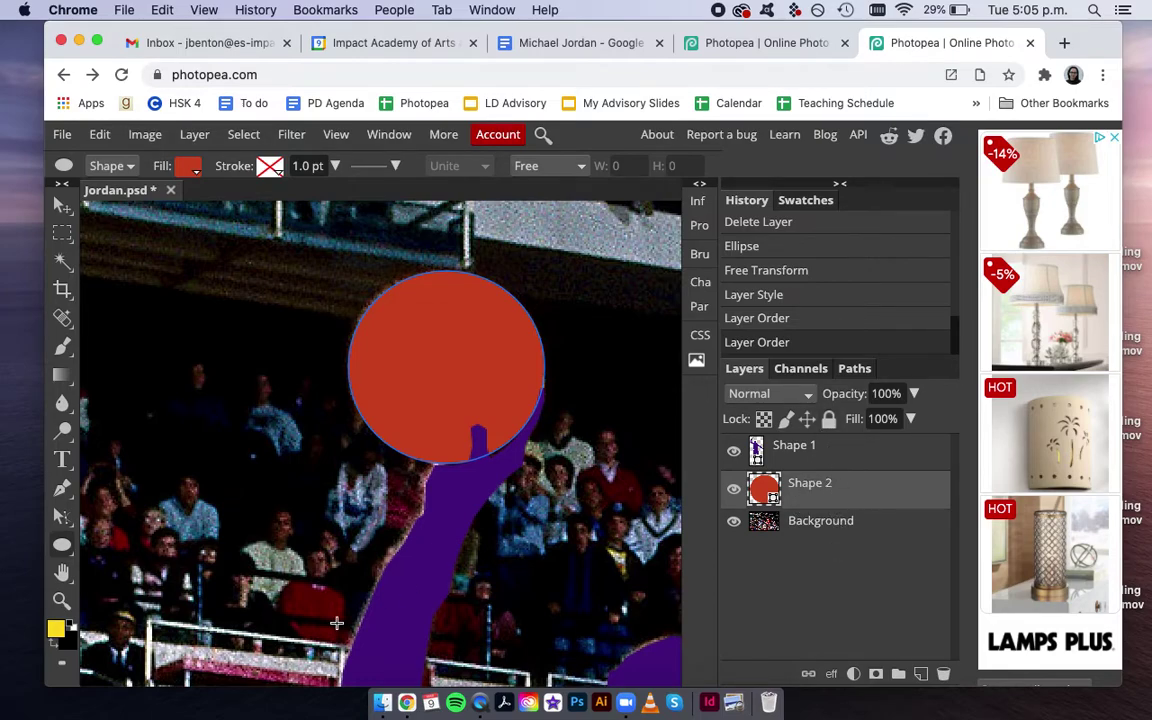
scroll(281, 553, down, 5)
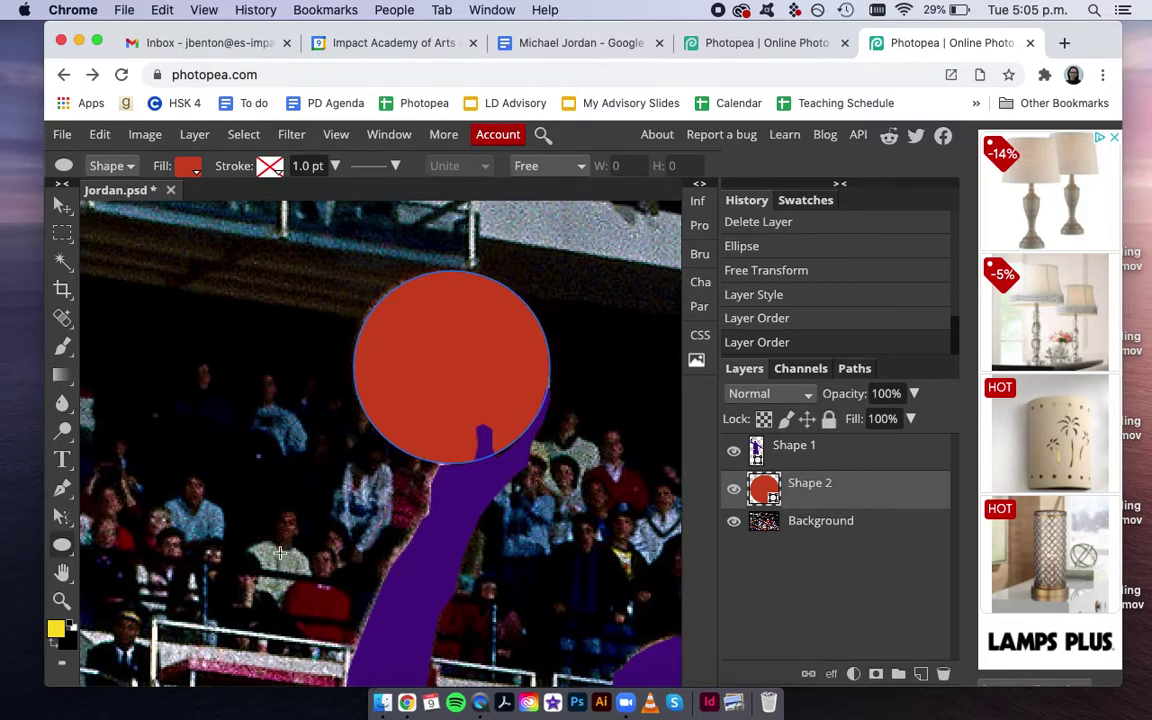
scroll(281, 553, up, 5)
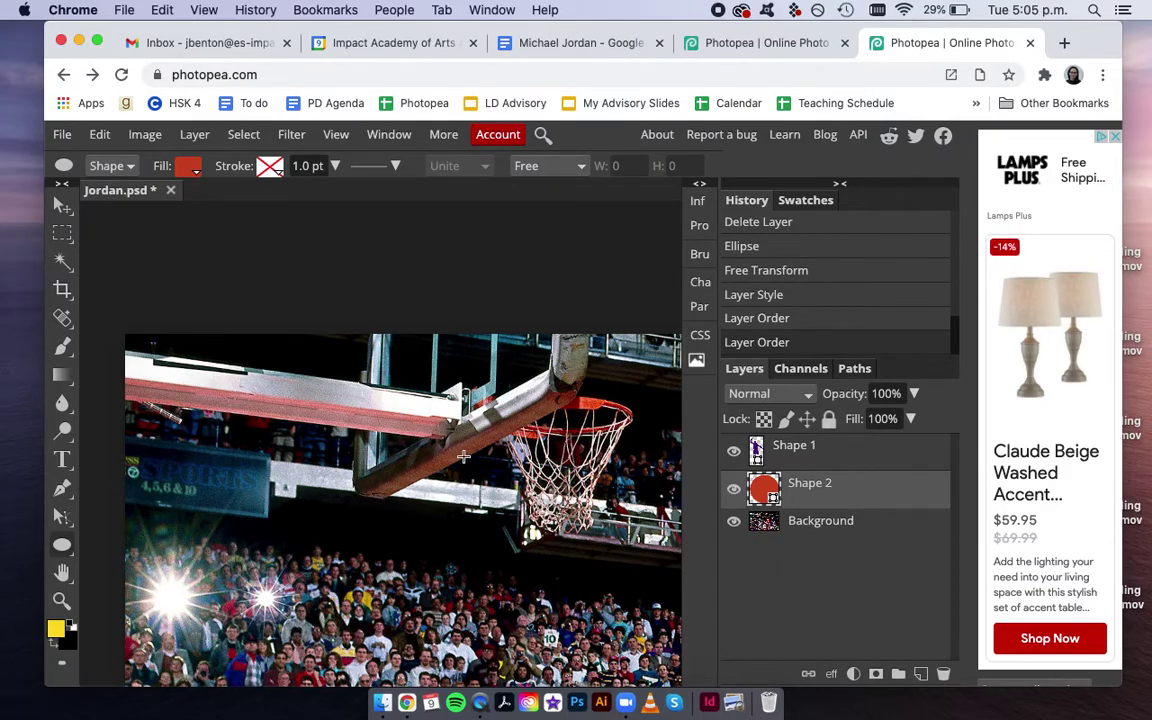
Step: Select the Background photo layer in the Layers panel
click(818, 532)
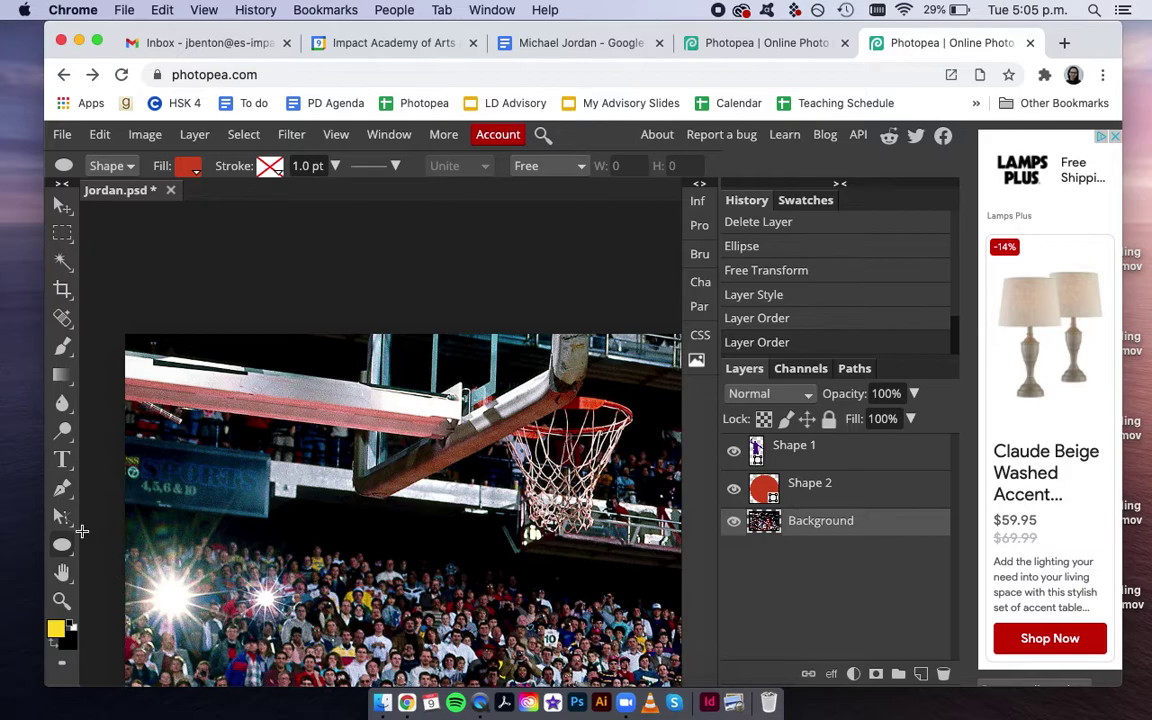
Step: Switch to the Pen tool and set the shape fill to blue 2a598a
click(63, 489)
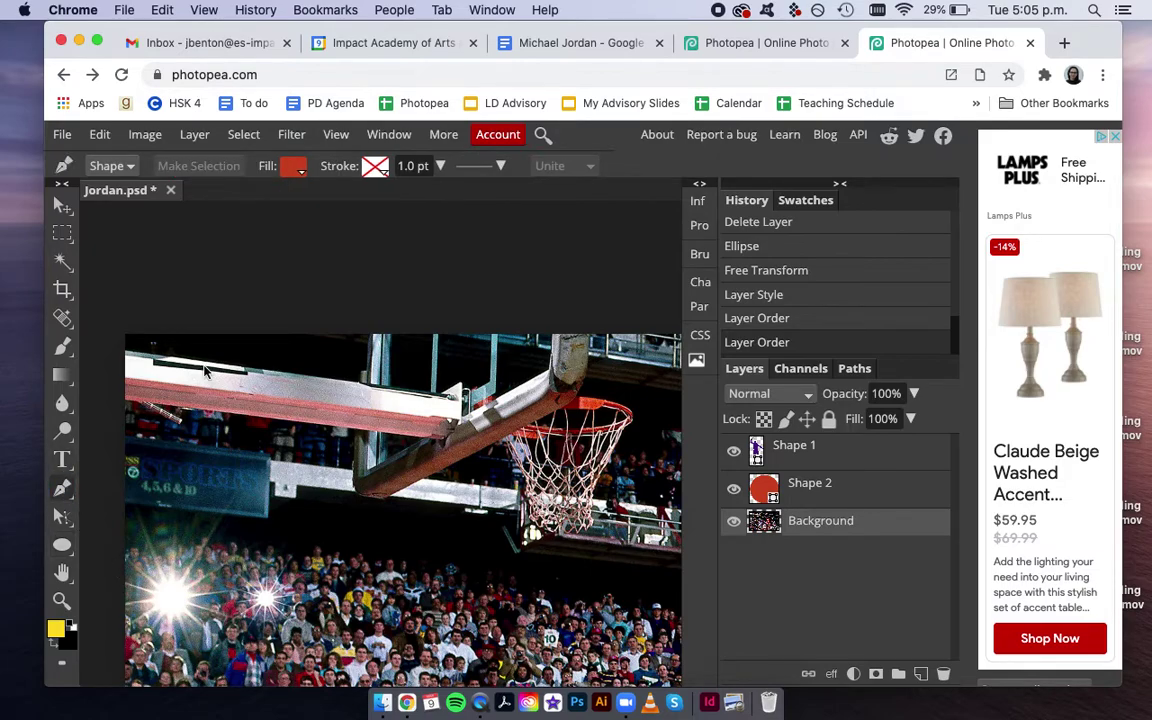
click(296, 170)
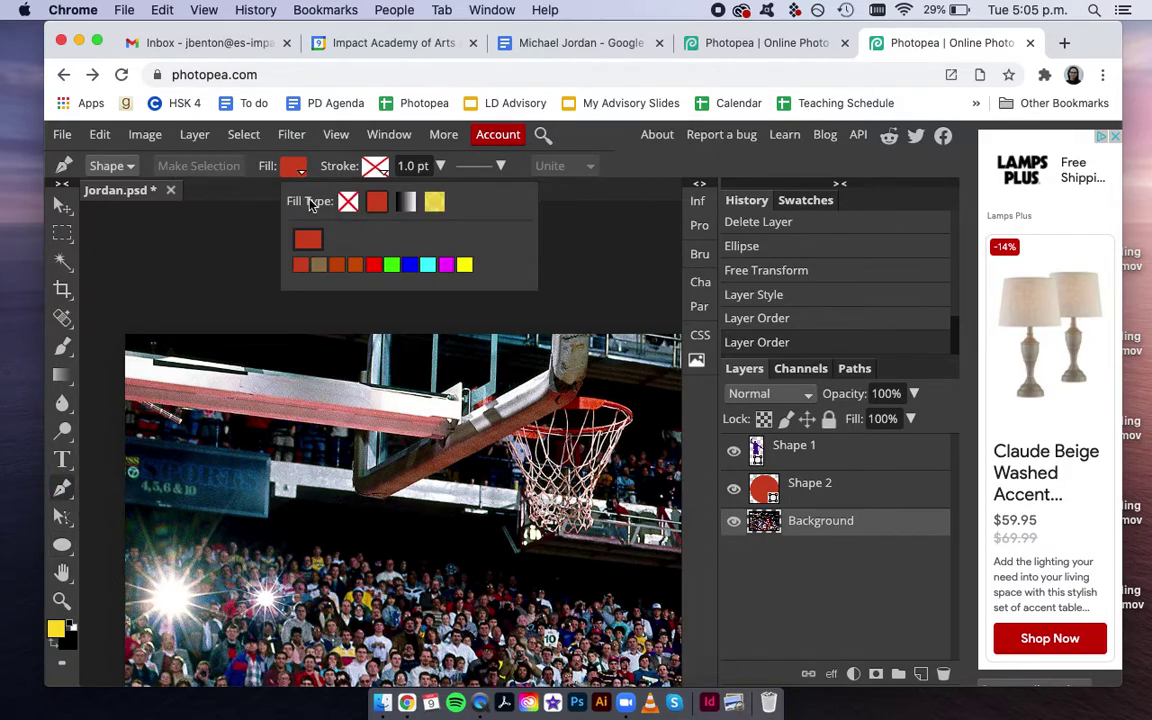
click(306, 239)
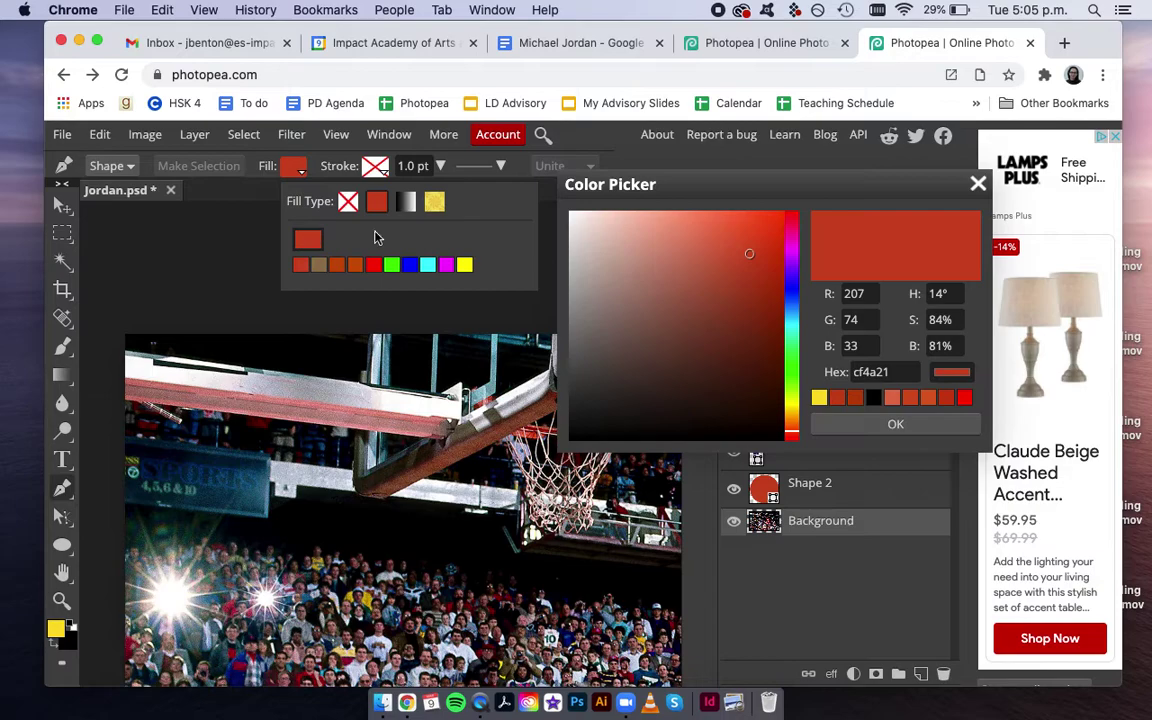
click(794, 306)
click(721, 346)
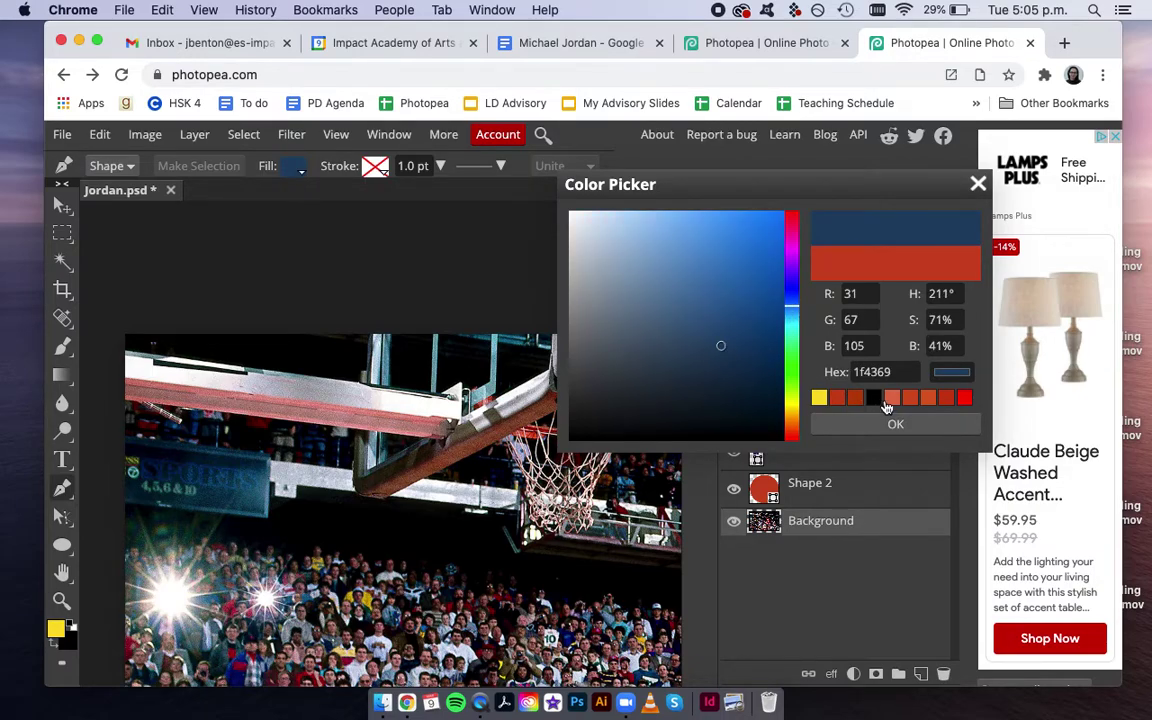
click(733, 289)
click(718, 320)
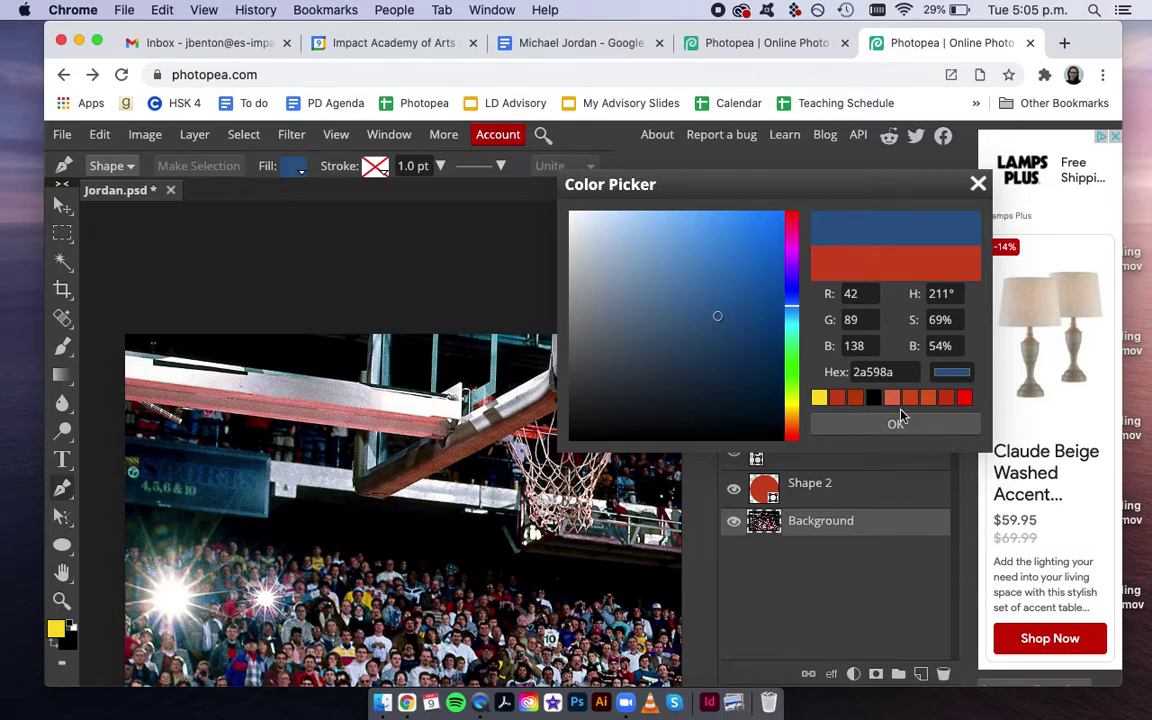
click(895, 424)
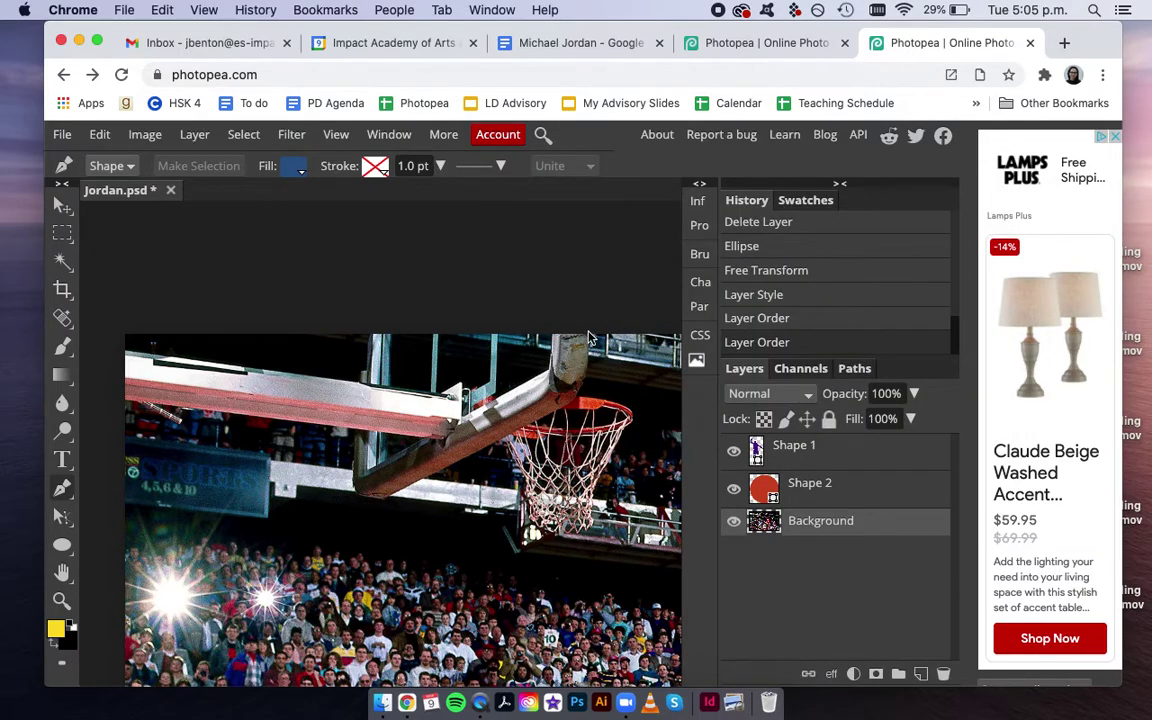
Step: Place anchor points along the backboard's underside, extending to just below the rim
click(128, 408)
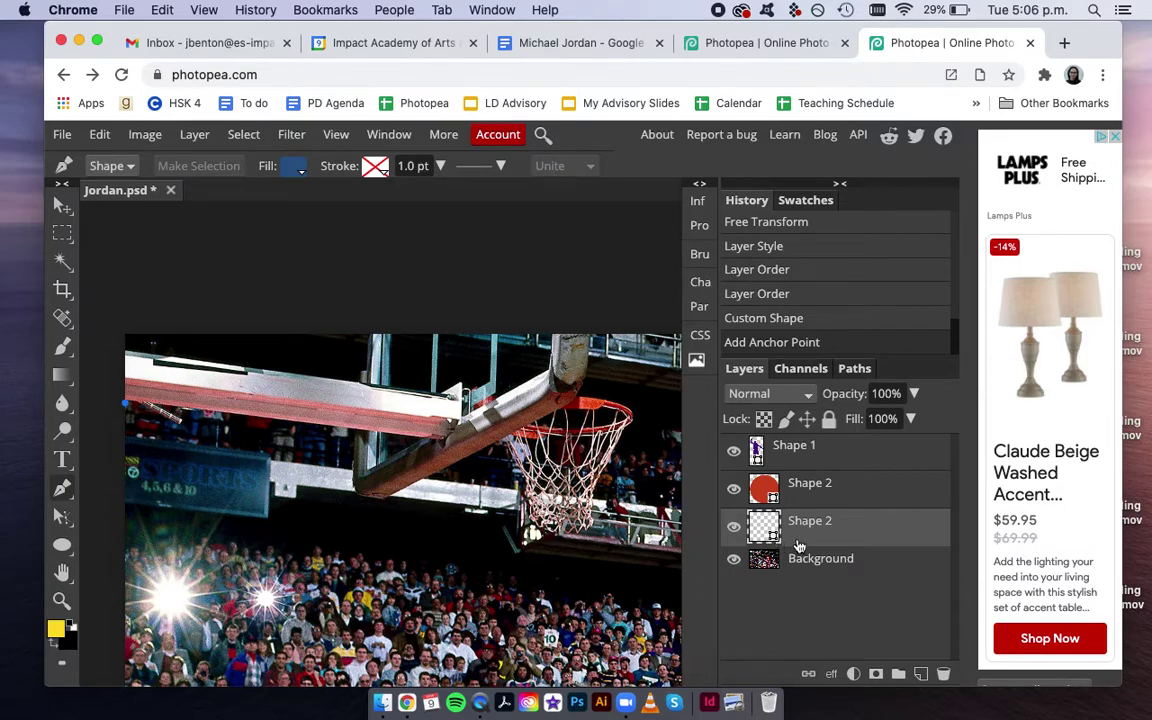
click(248, 418)
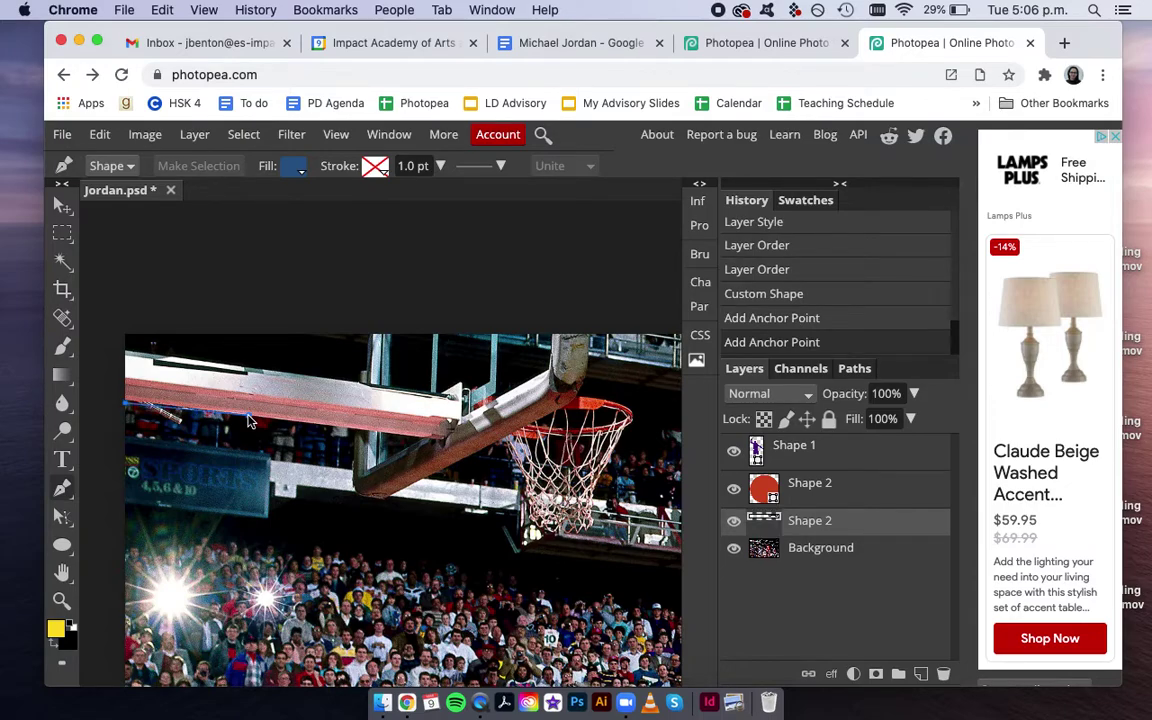
click(355, 432)
click(355, 490)
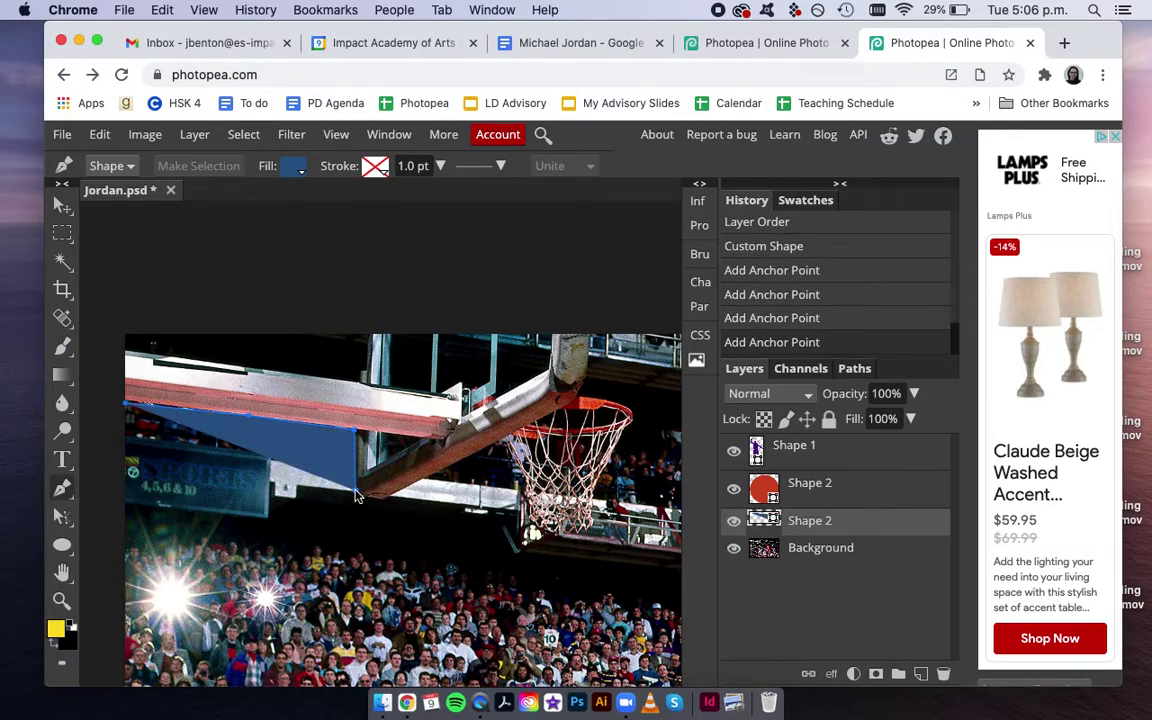
click(380, 498)
click(350, 457)
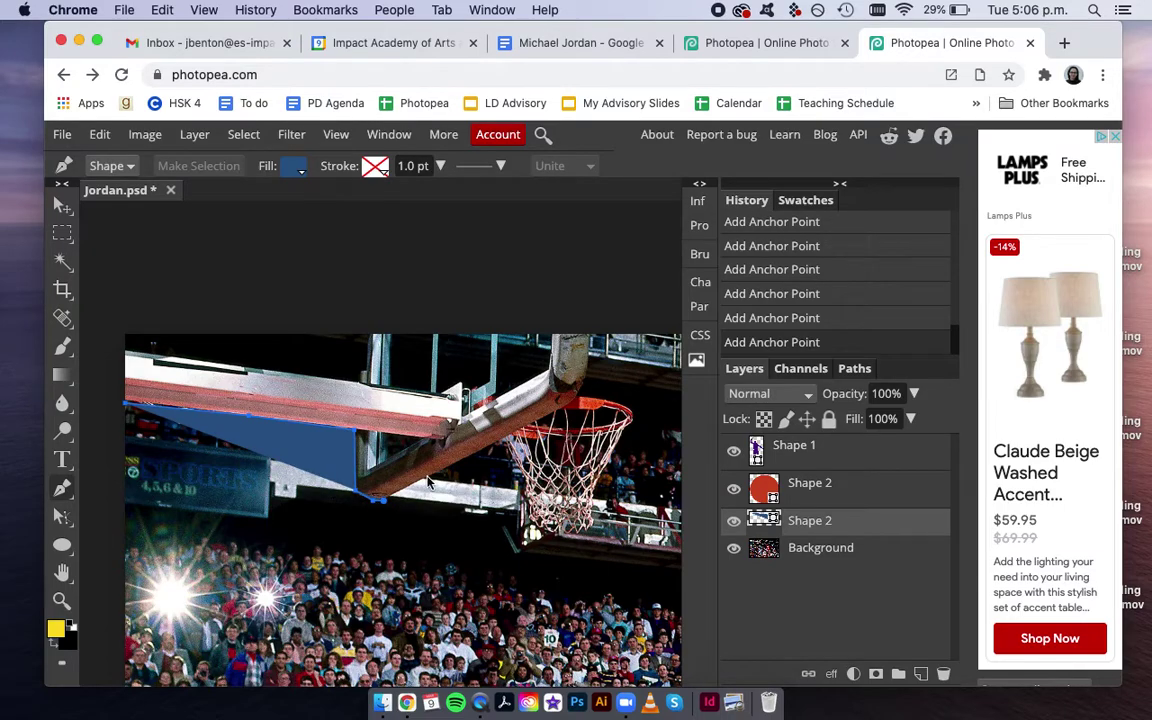
click(498, 446)
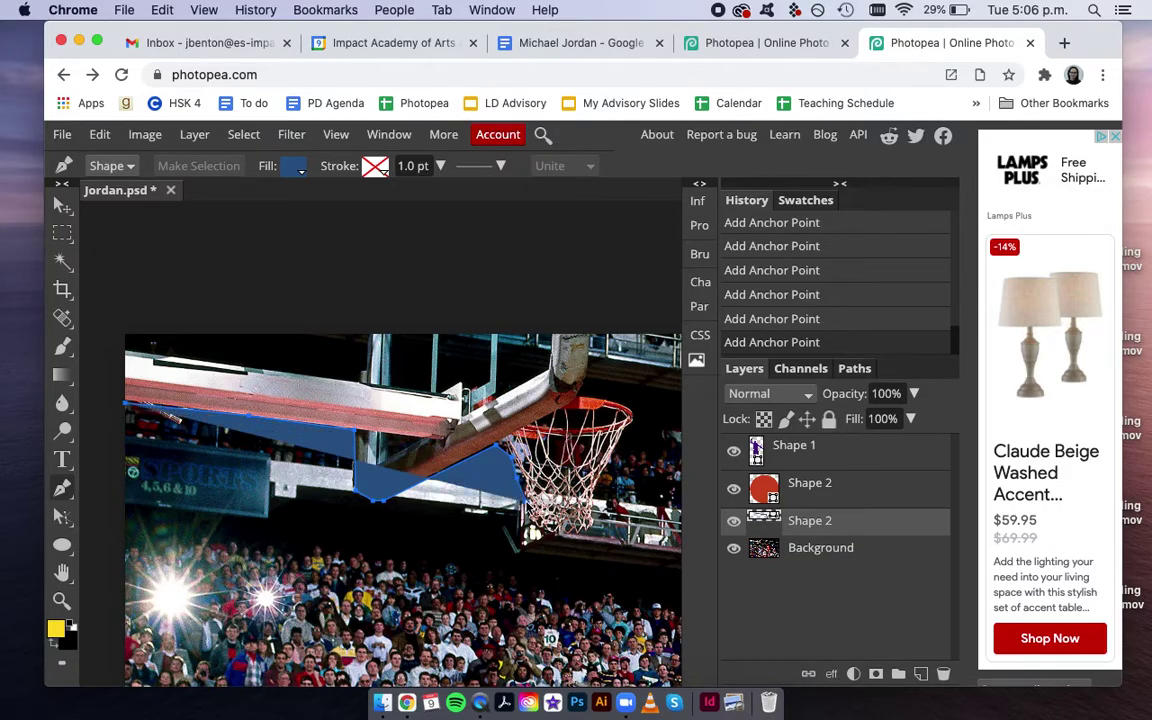
click(526, 519)
Step: Continue the blue path under the net, past its right side, up above the rim
scroll(526, 519, up, 10)
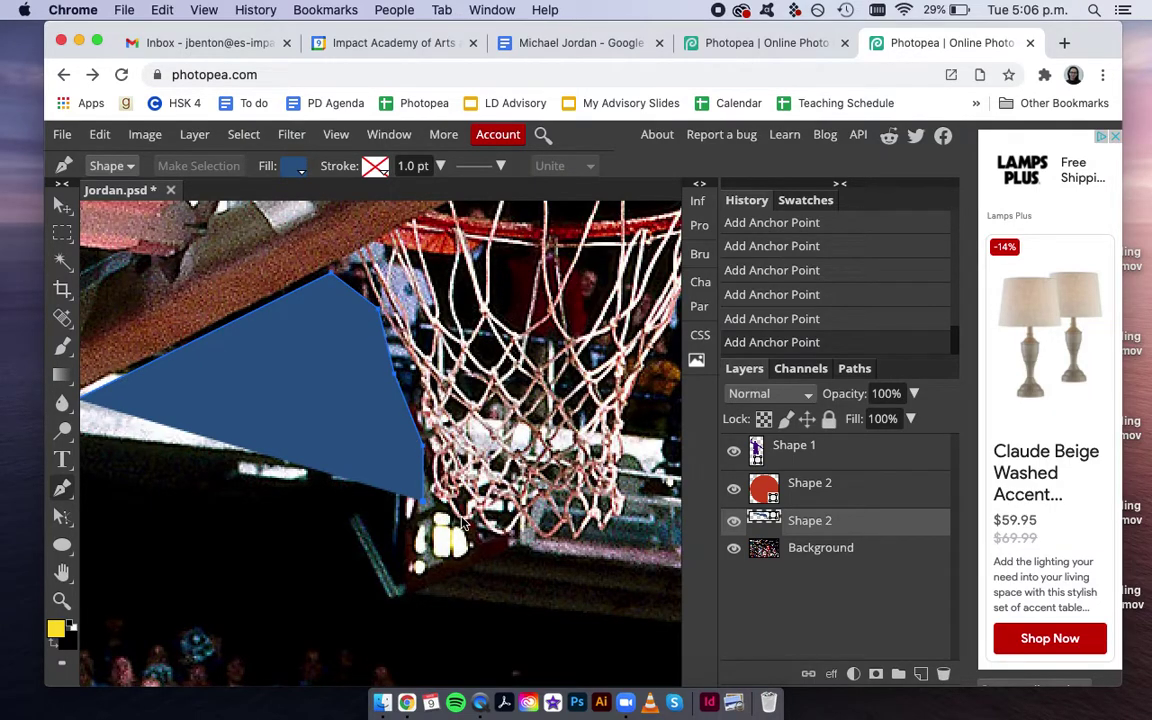
mouse_move(424, 497)
mouse_down()
mouse_move(494, 538)
mouse_move(575, 550)
mouse_move(625, 503)
mouse_up()
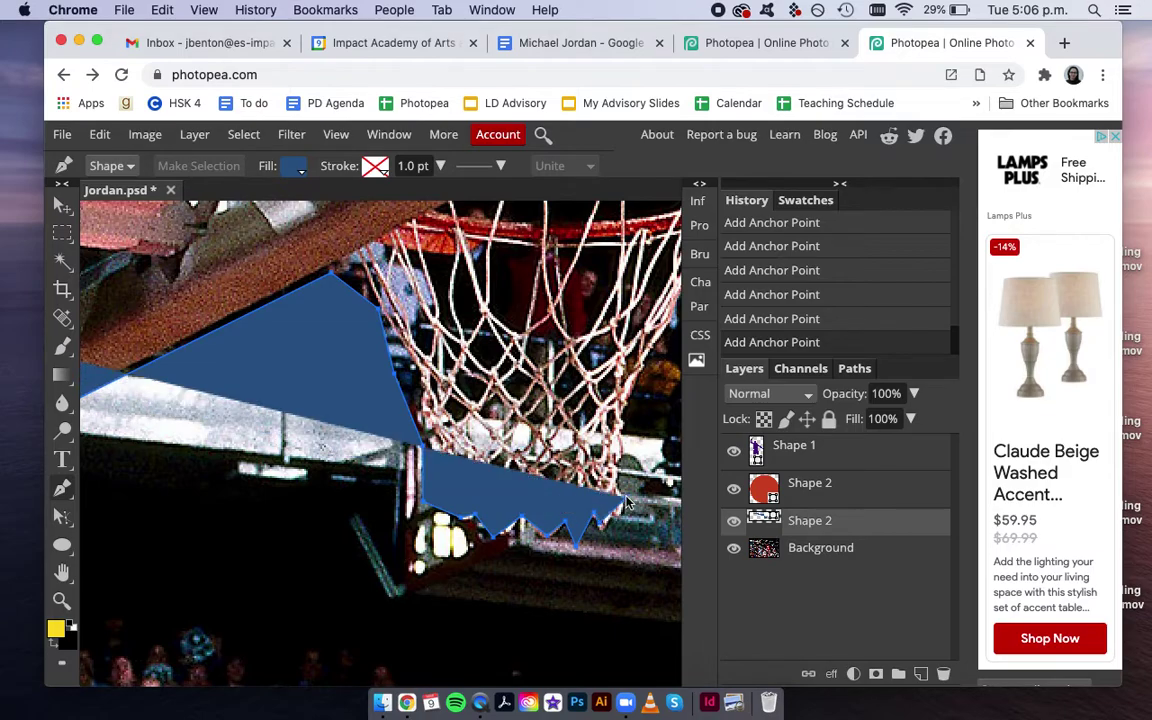
scroll(552, 420, down, 3)
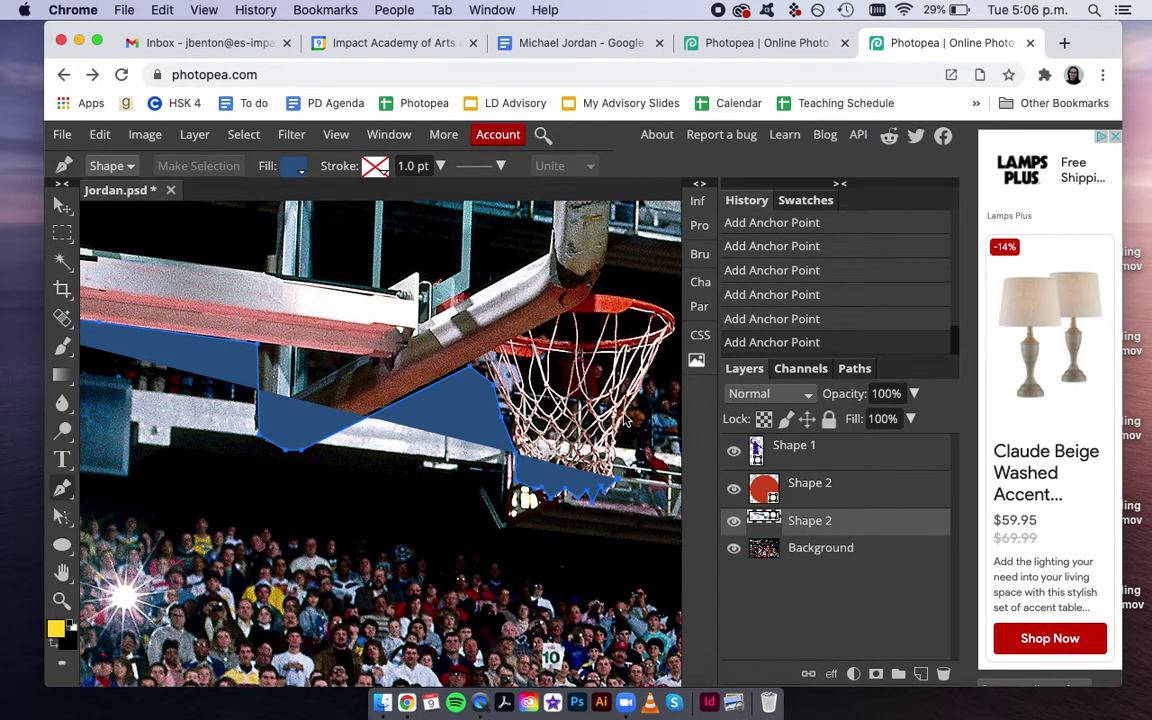
click(617, 445)
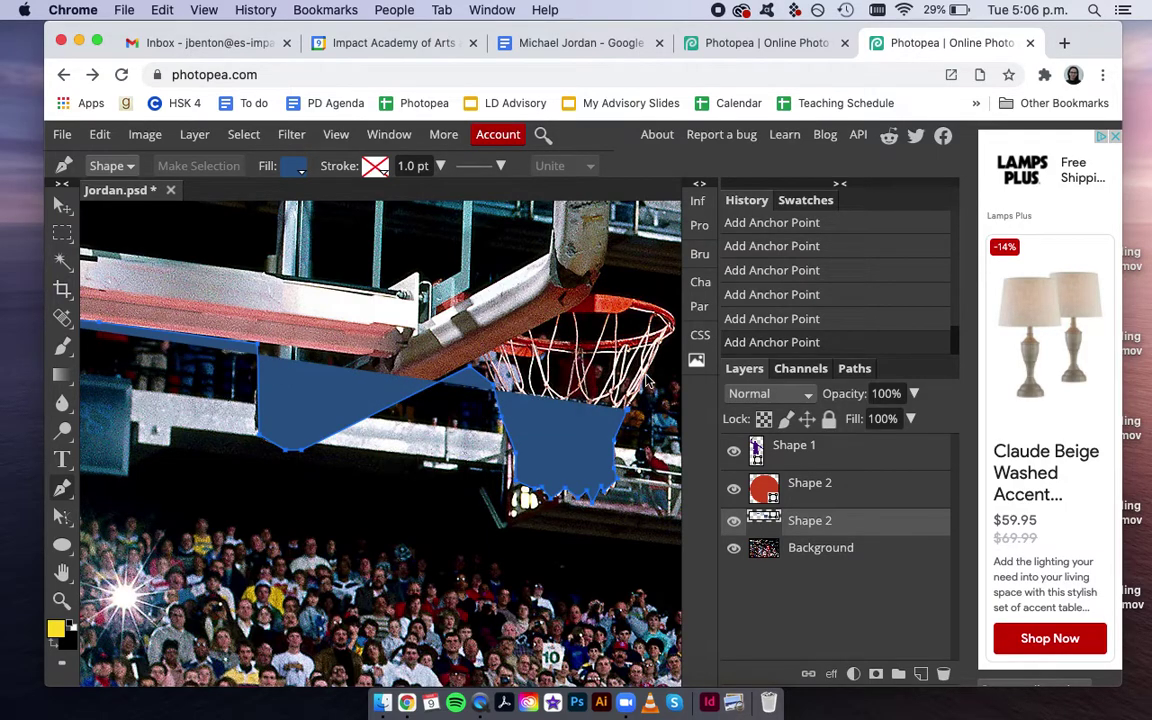
click(670, 336)
scroll(605, 296, right, 1)
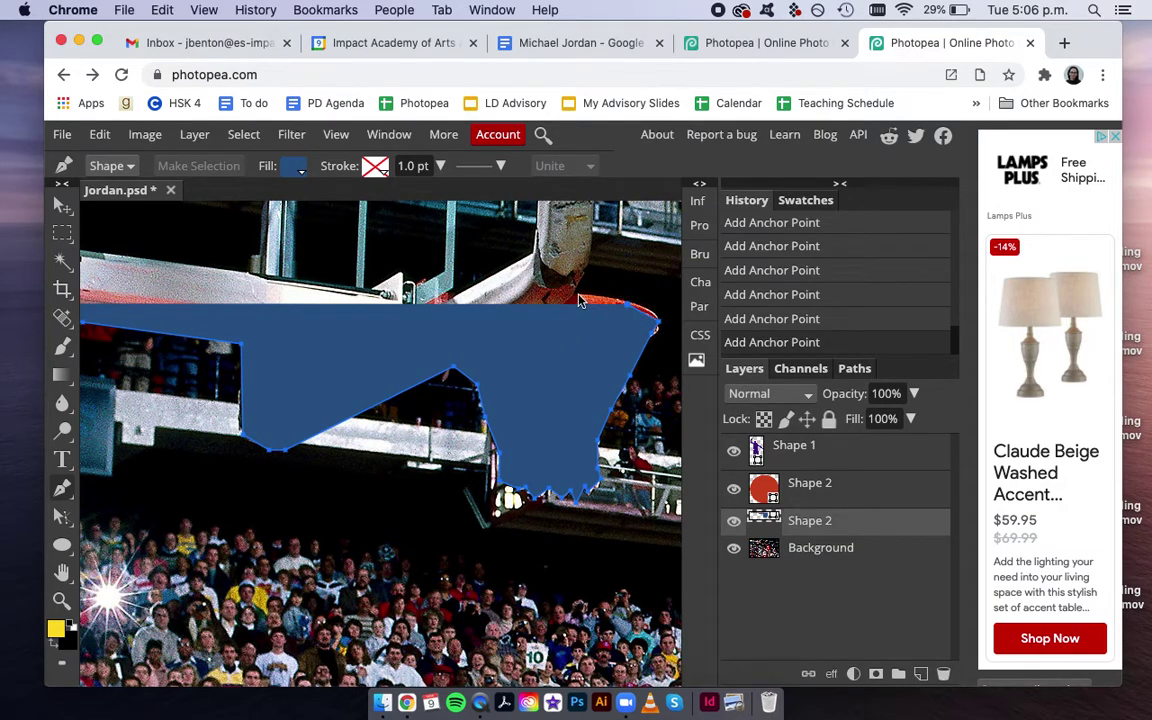
scroll(594, 207, up, 1)
click(593, 214)
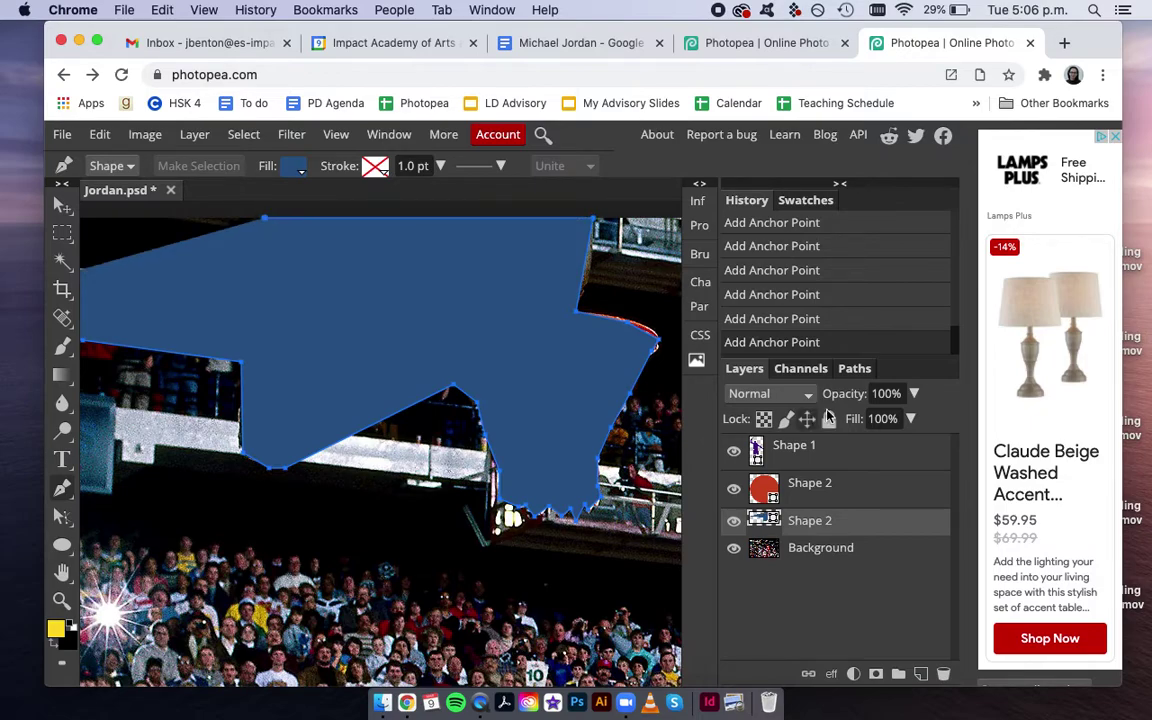
Step: Drop the shape to about 42% opacity and close the outline along the backboard's upper edge
click(913, 393)
drag(916, 420, 866, 426)
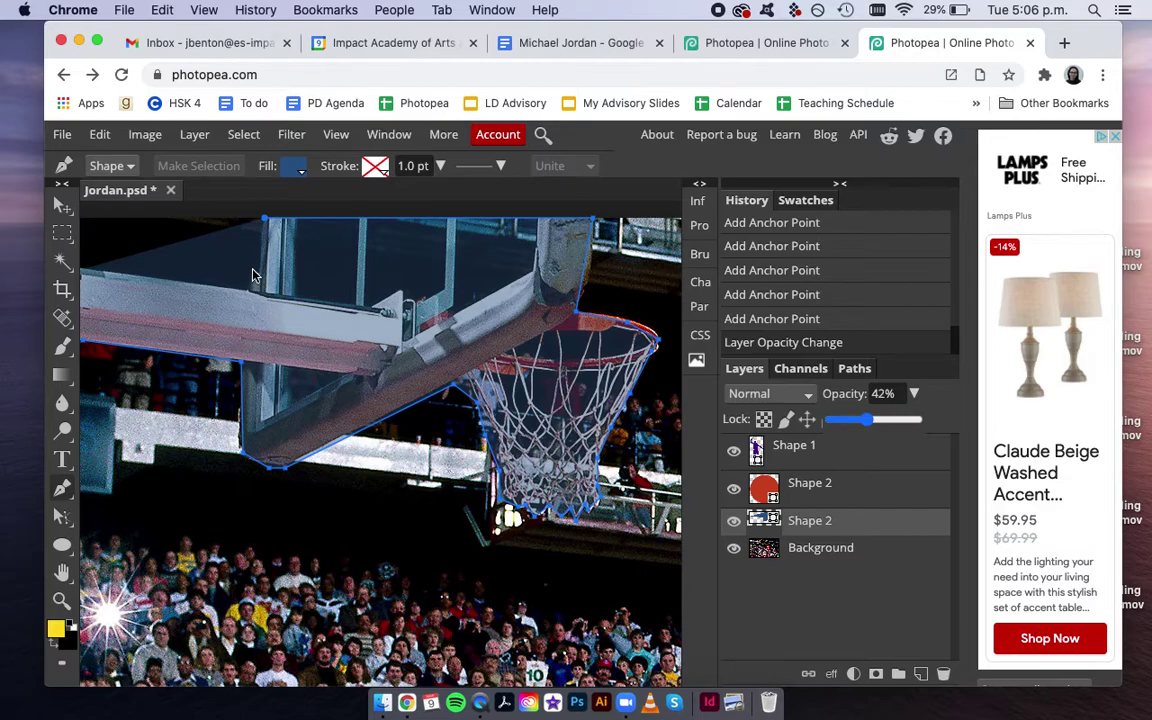
click(257, 277)
click(226, 243)
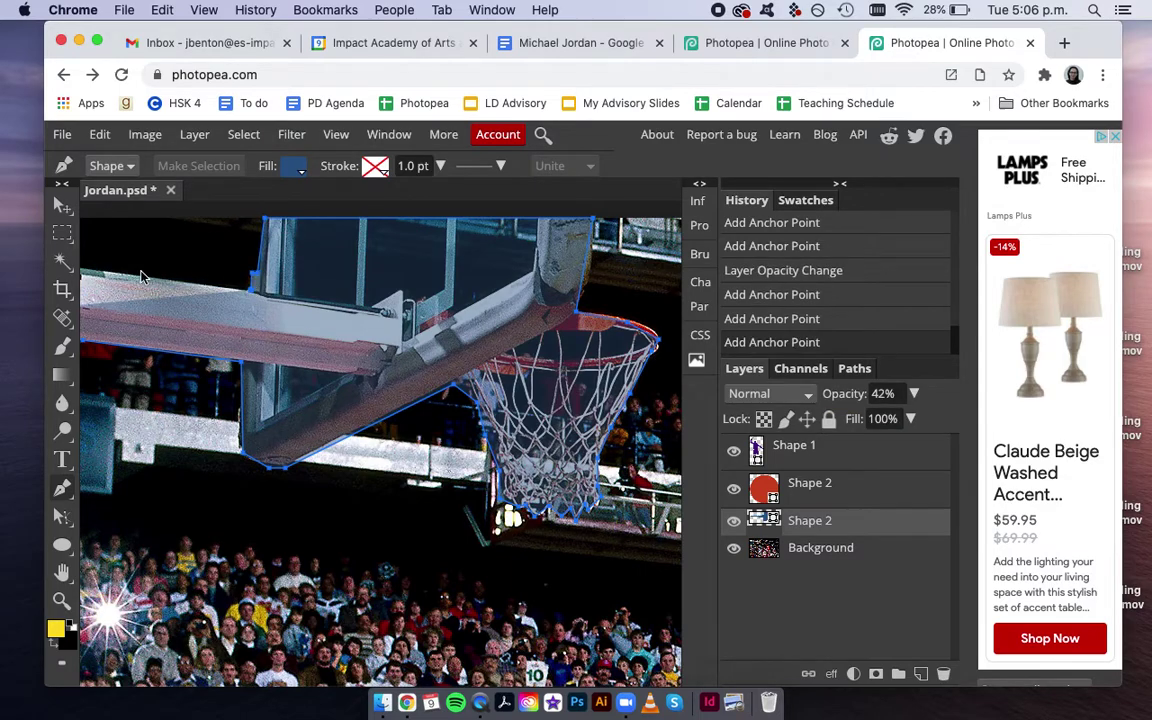
scroll(86, 277, up, 5)
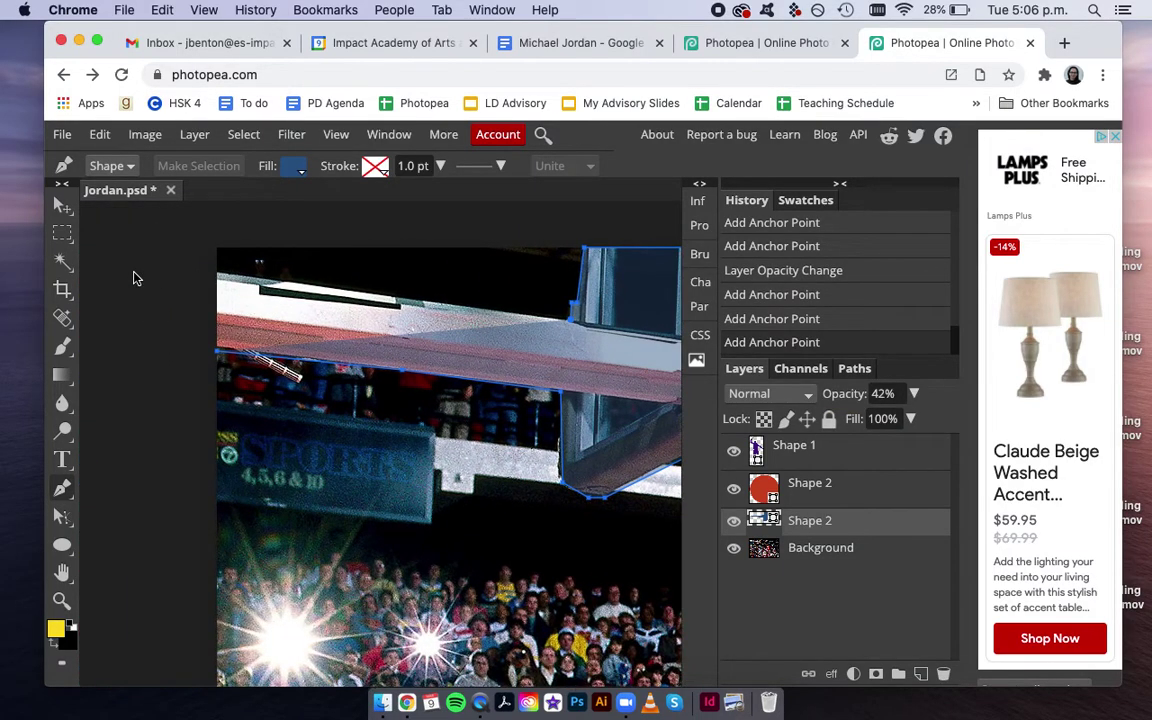
click(219, 277)
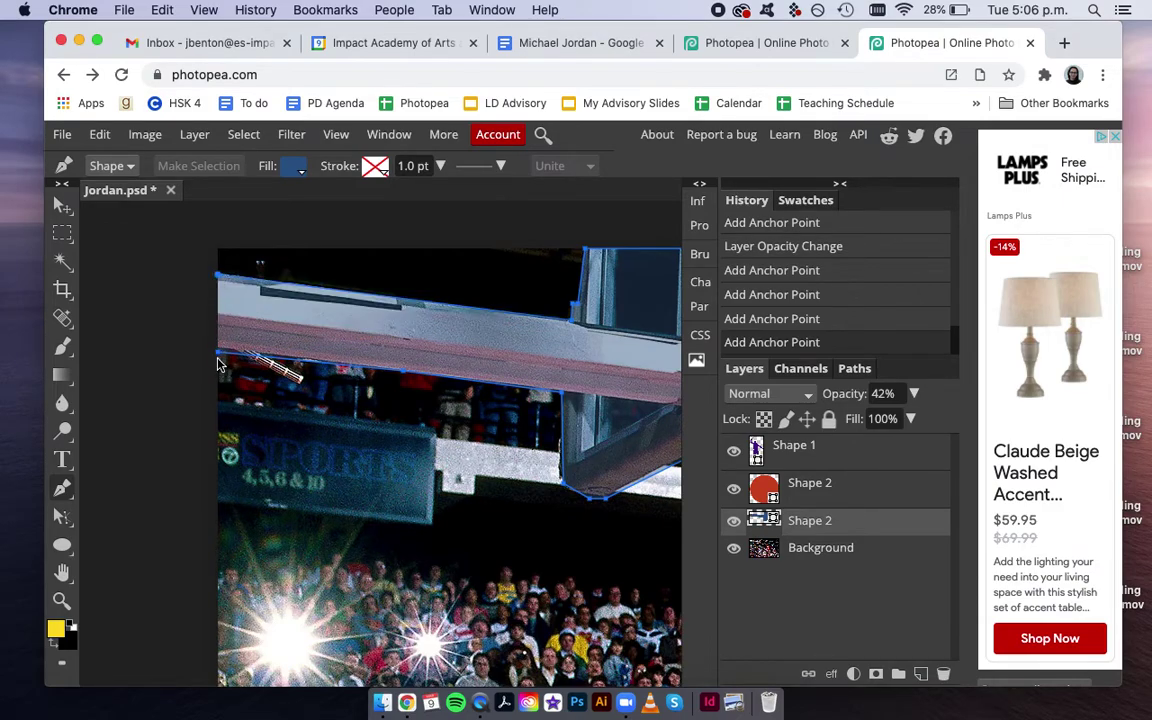
click(221, 358)
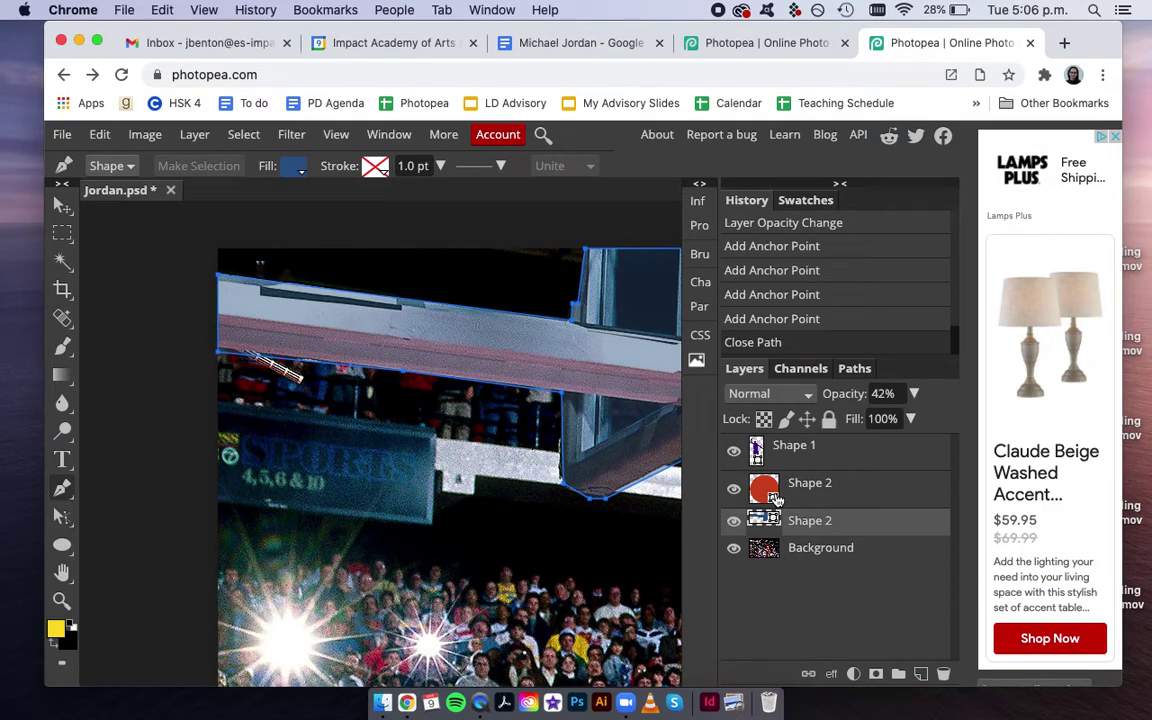
Step: Raise the blue shape layer's opacity back to 100%
click(913, 393)
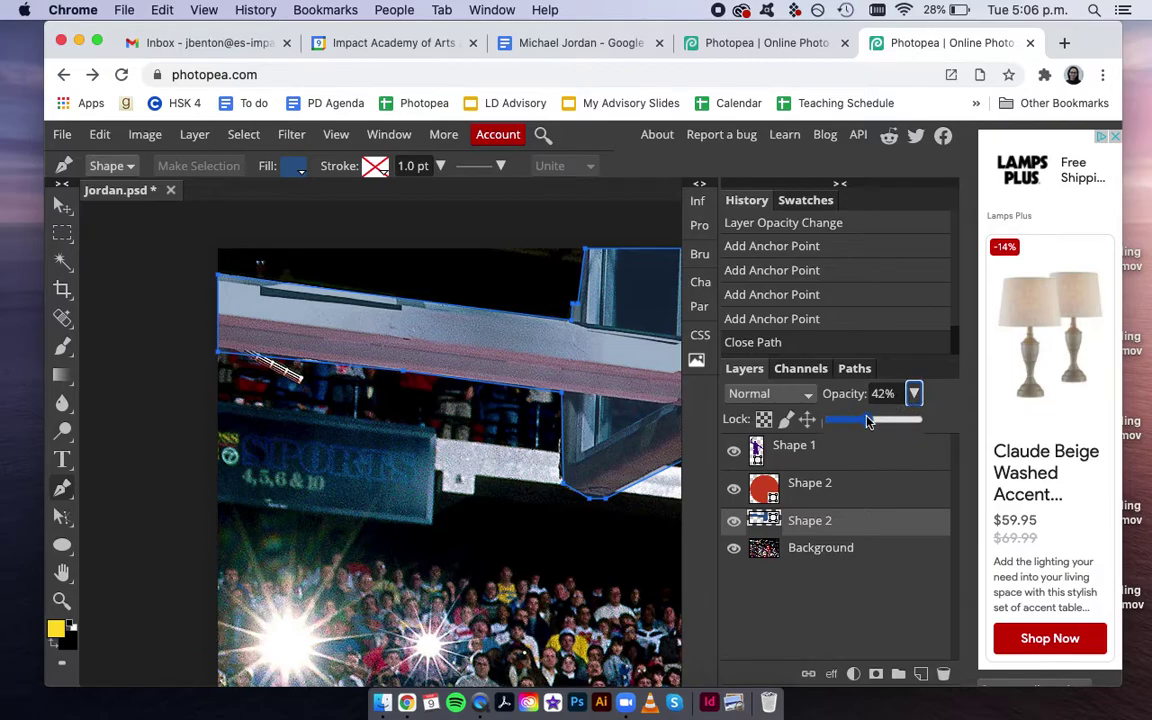
drag(865, 420, 932, 421)
scroll(397, 482, down, 5)
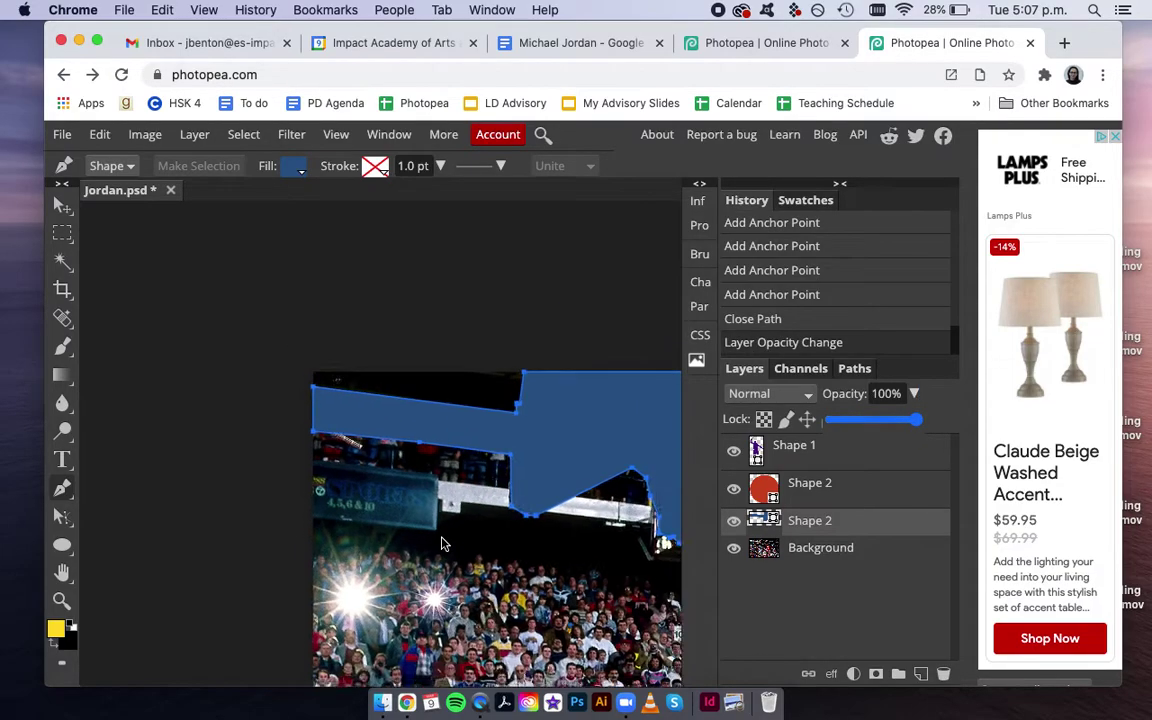
scroll(397, 482, down, 4)
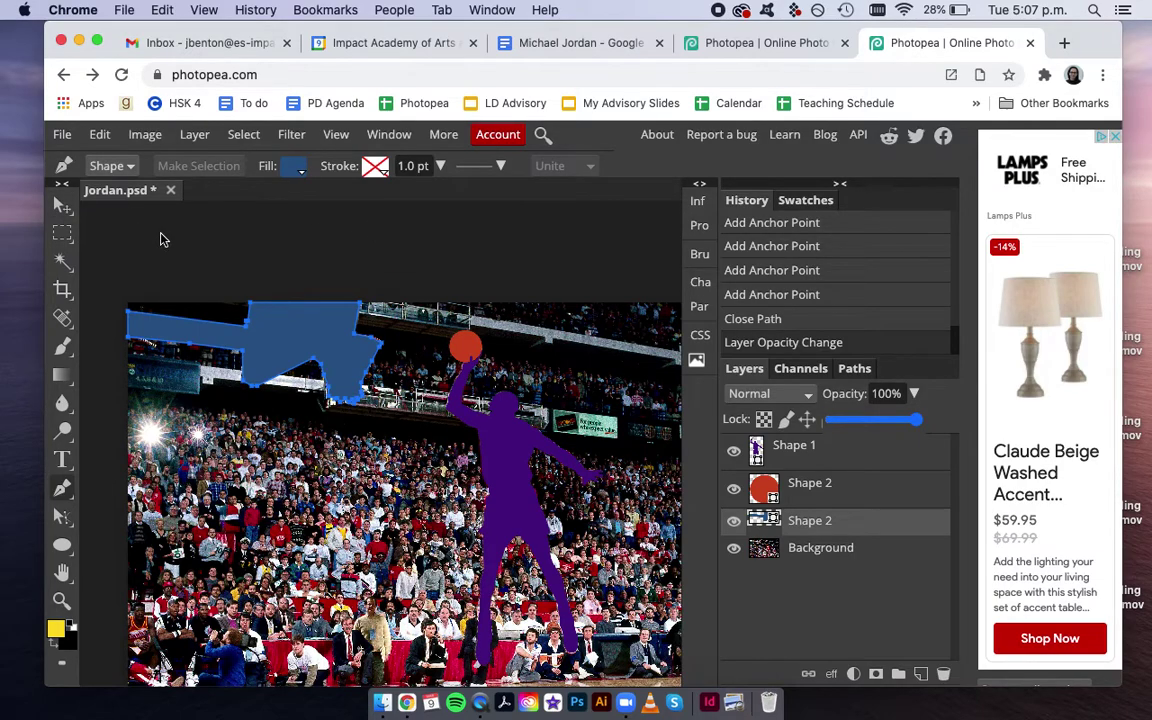
Step: With the Move tool active, select the Background layer
click(60, 206)
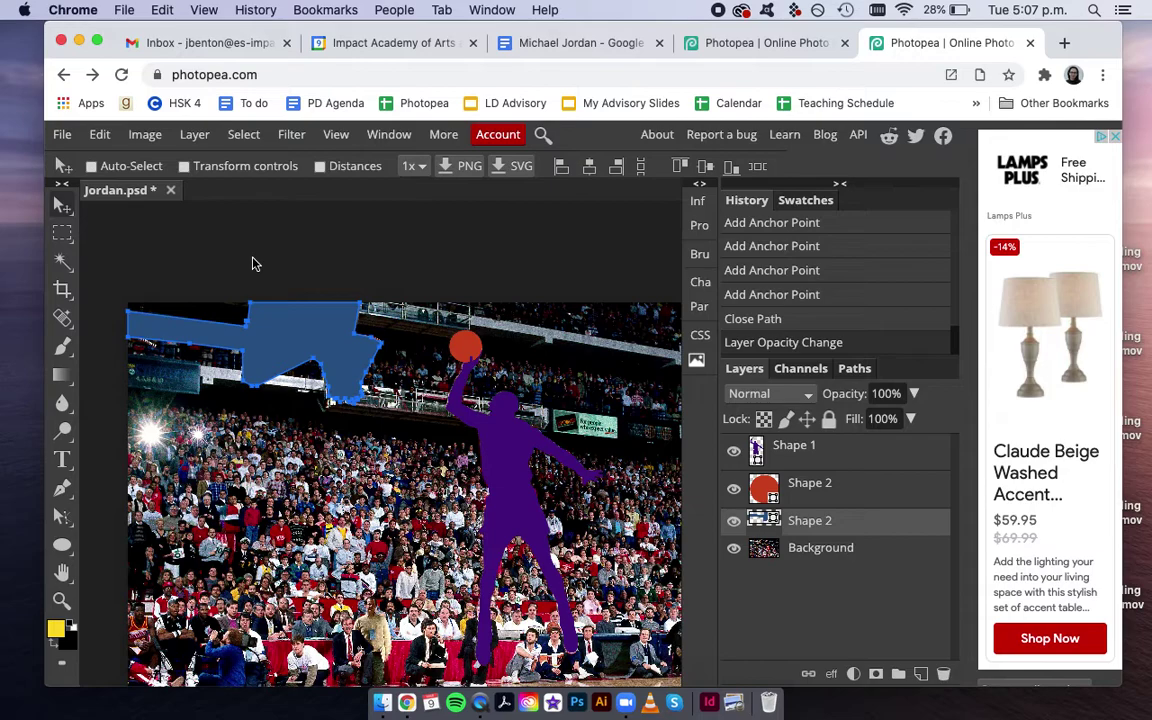
click(856, 556)
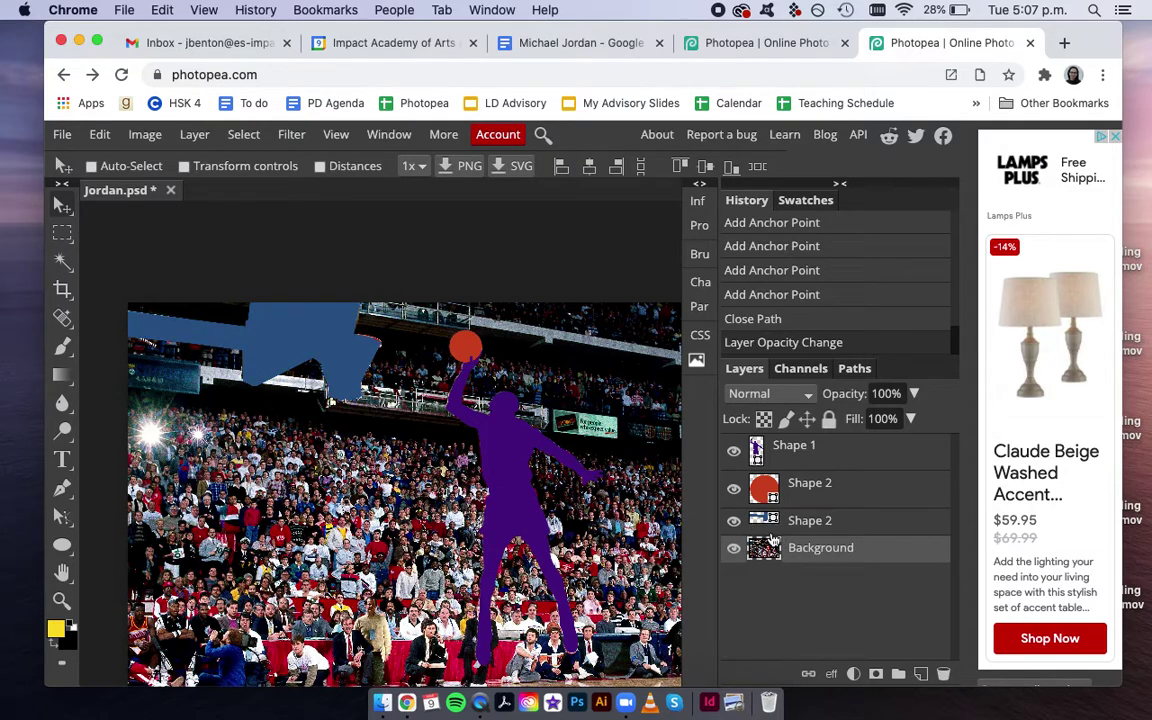
scroll(496, 471, down, 3)
scroll(496, 471, right, 2)
scroll(548, 521, up, 3)
scroll(548, 521, right, 1)
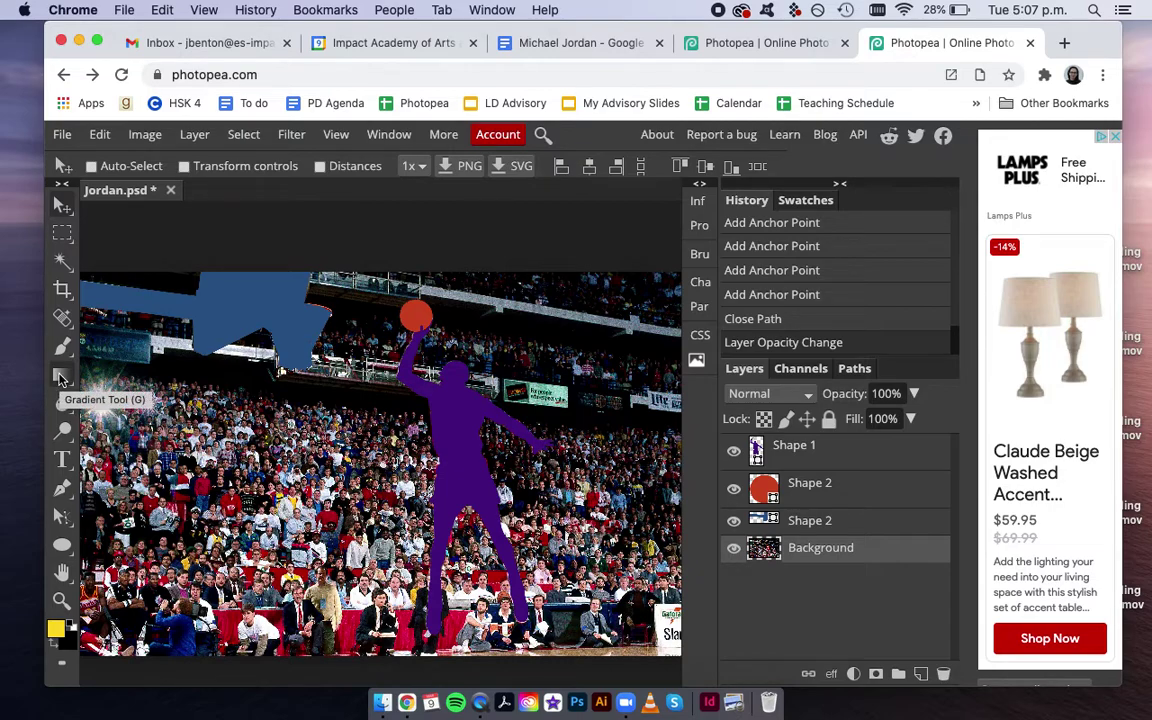
Step: Choose the Gradient tool with the foreground-to-black preset
click(61, 376)
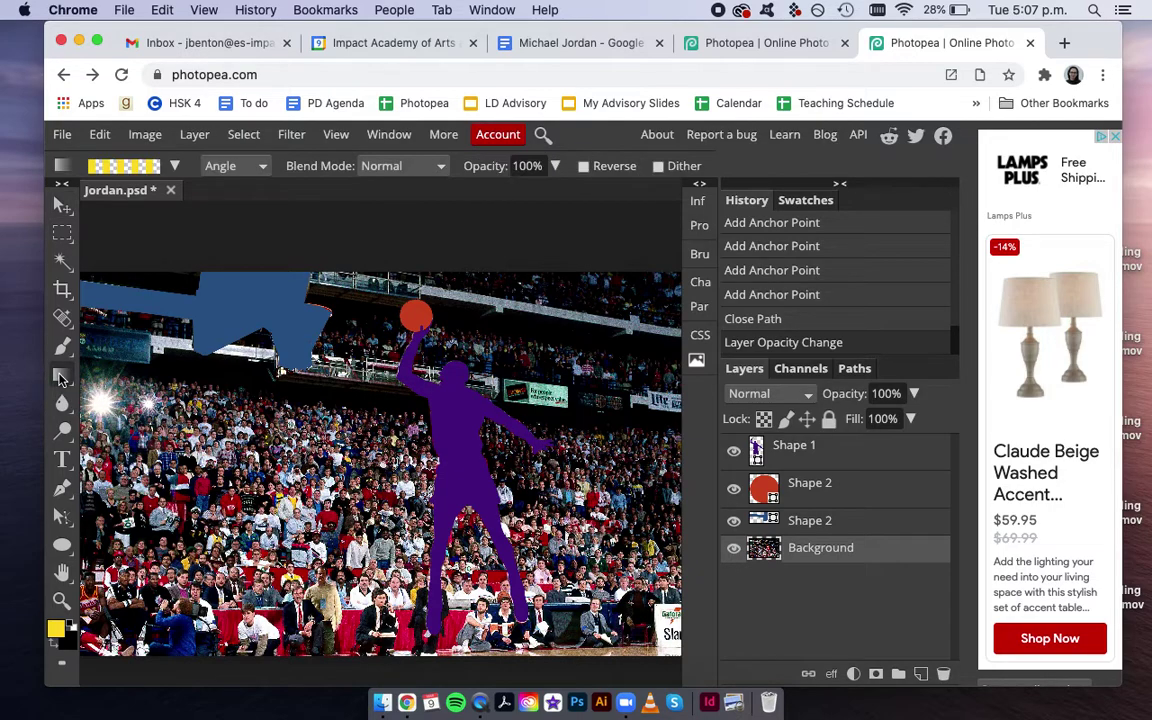
click(175, 166)
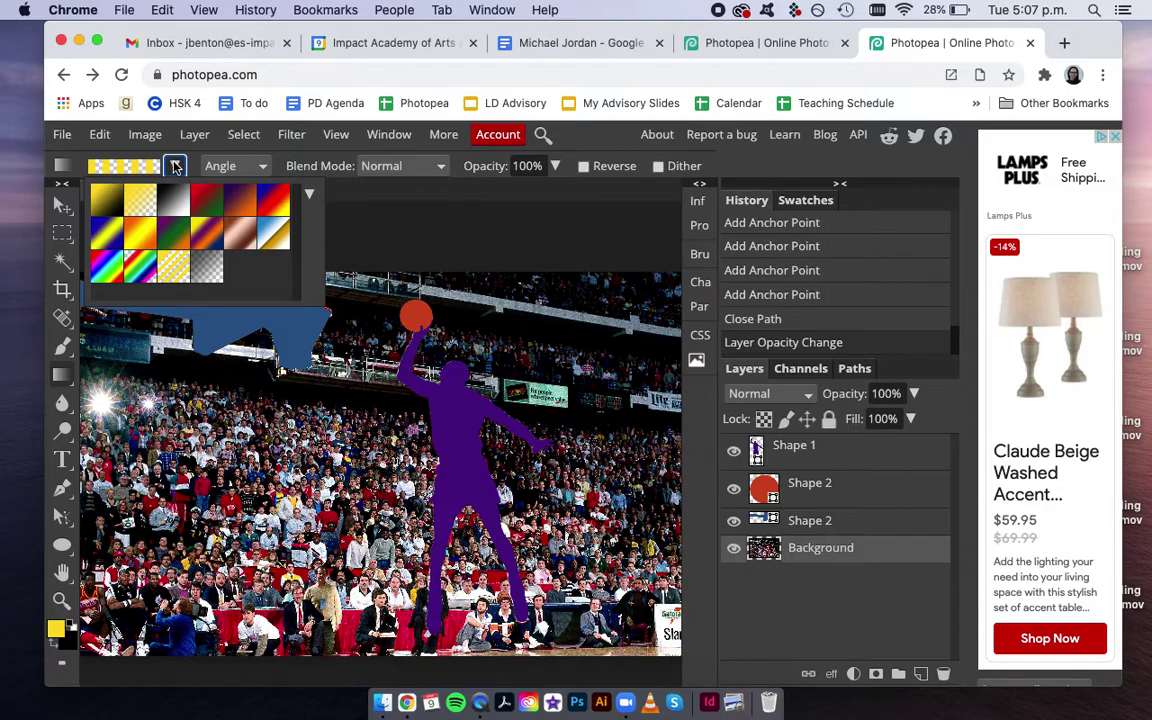
click(104, 204)
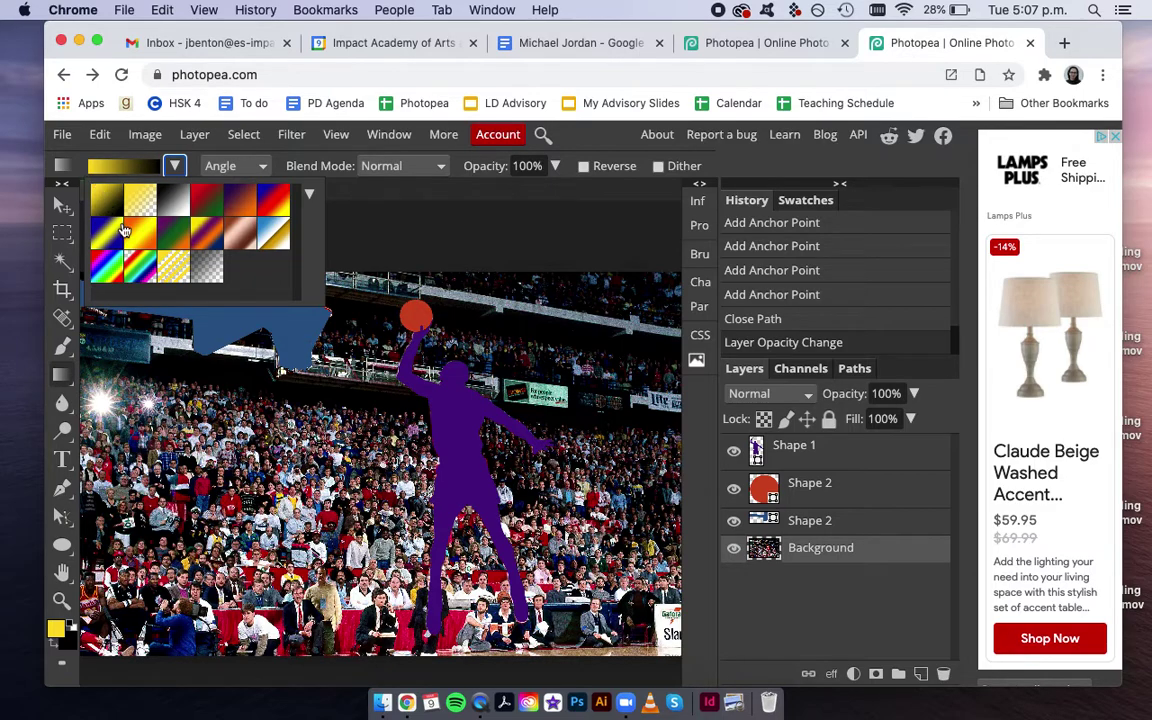
click(56, 630)
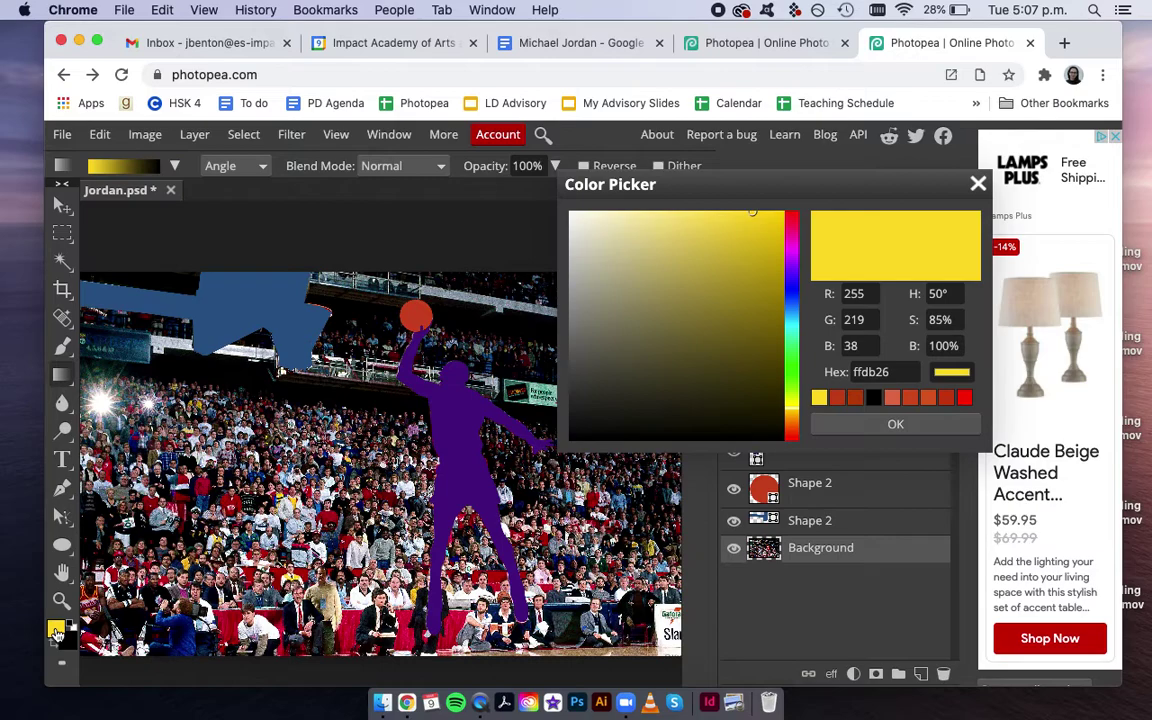
Step: Set the foreground to green, switch the gradient to Linear, and drag it across the Background
click(789, 347)
click(894, 425)
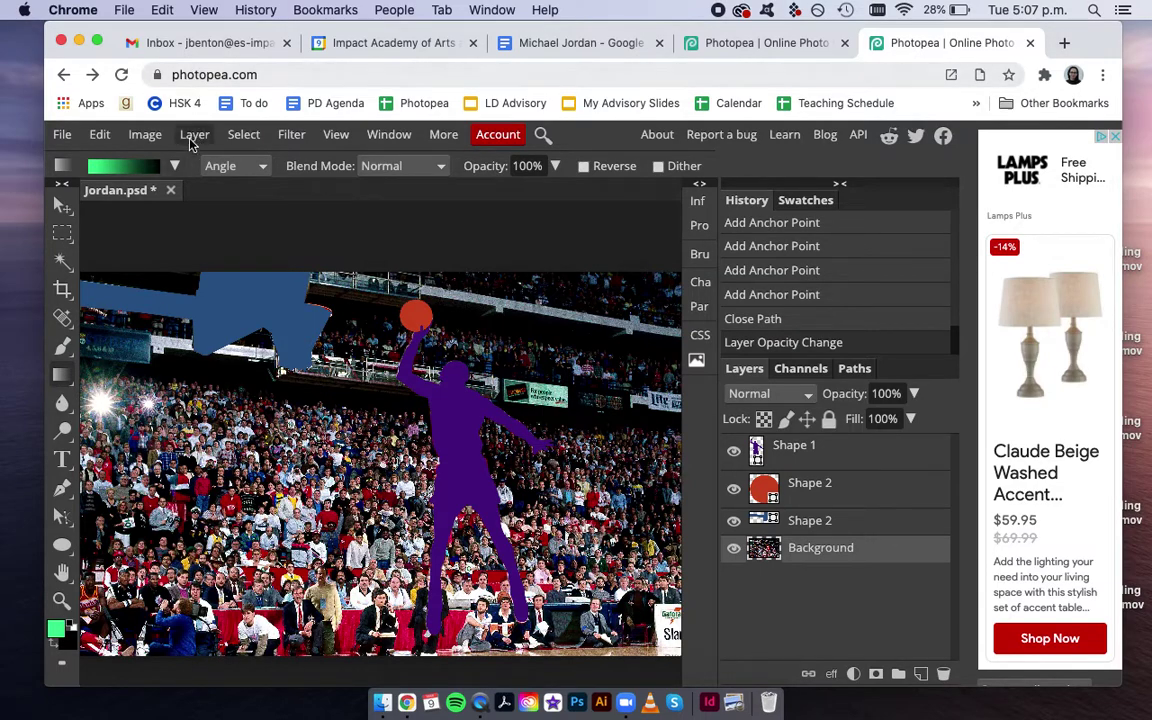
click(174, 165)
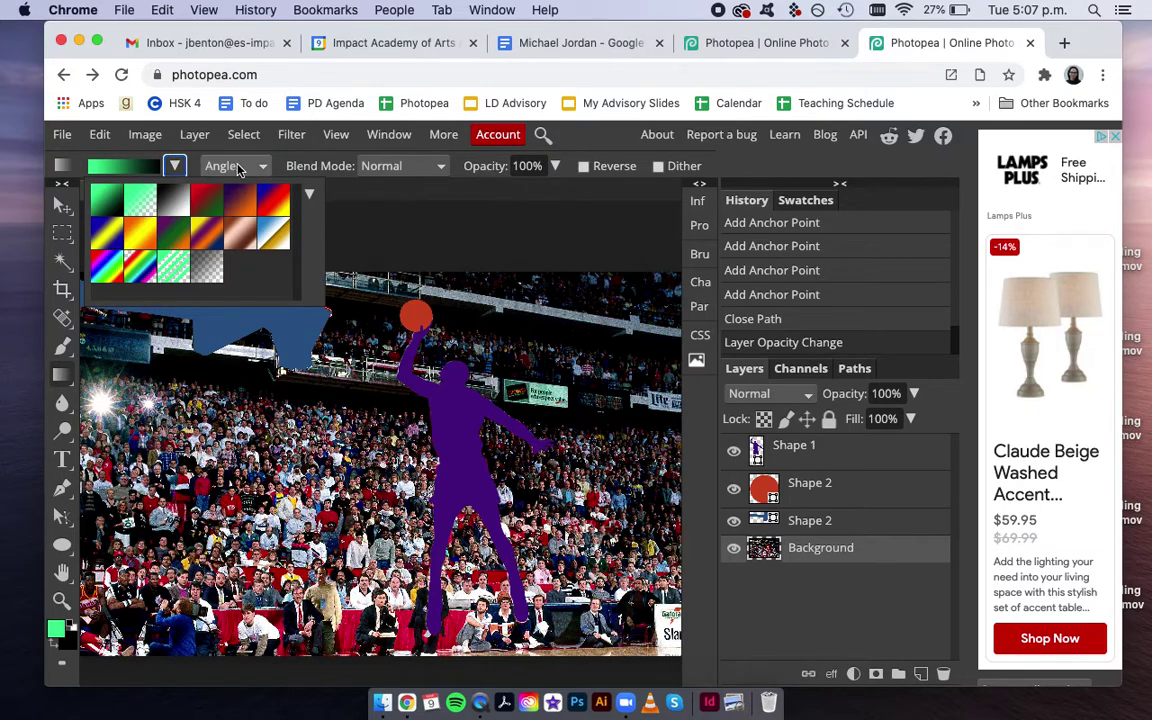
click(270, 167)
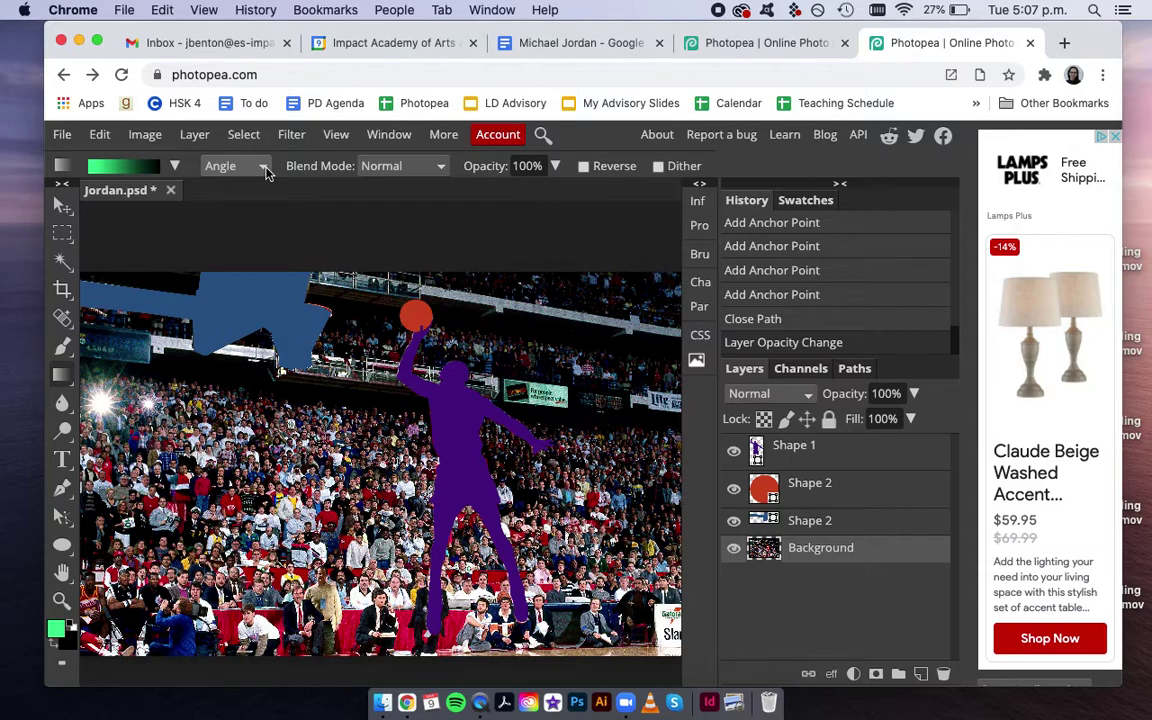
click(268, 166)
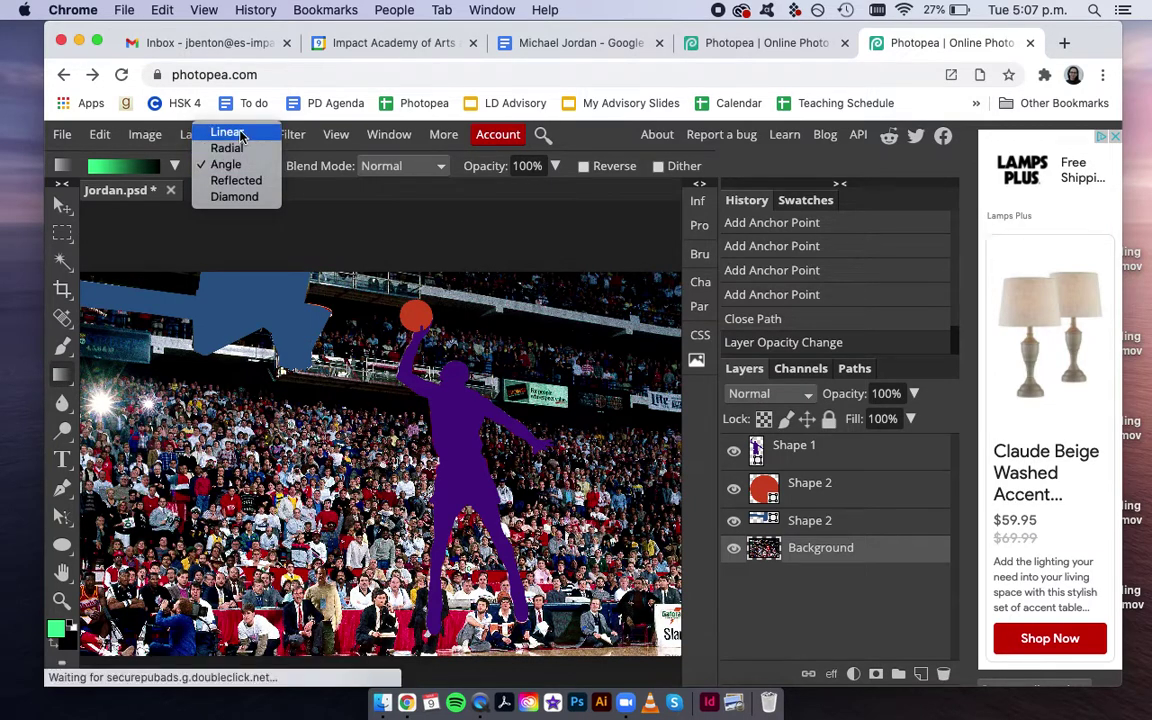
click(230, 133)
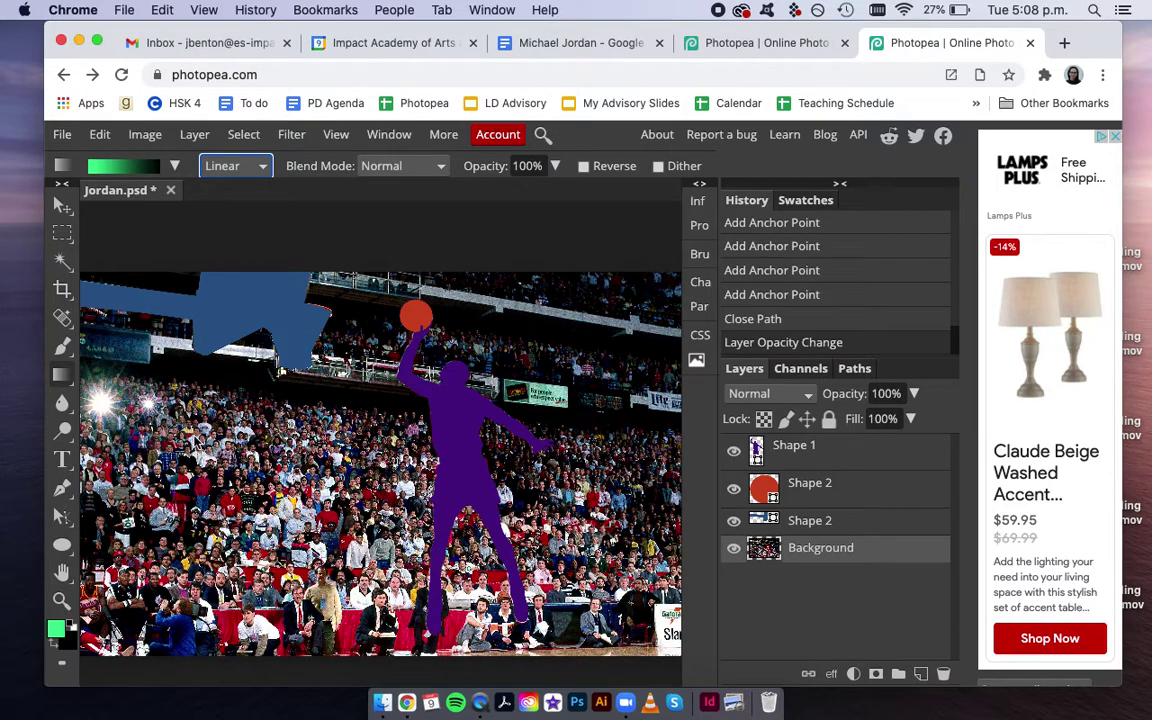
drag(250, 450, 572, 478)
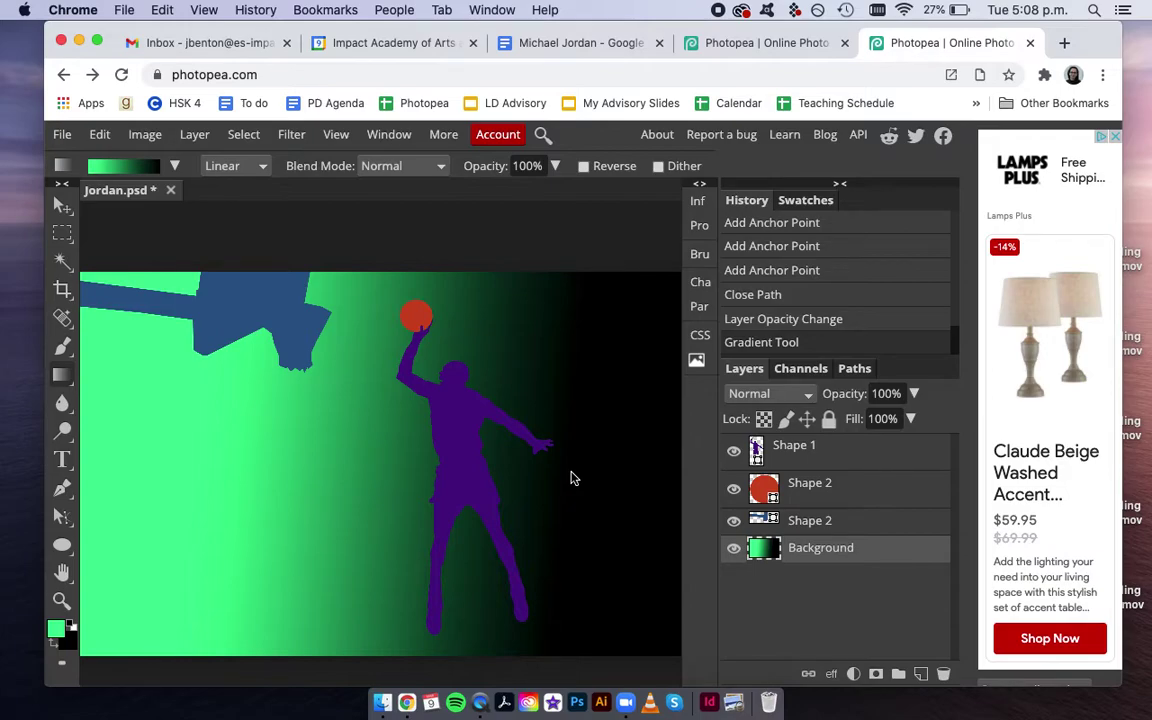
Step: Undo the linear fill, redo it as an Angle green-to-black gradient, then fit the image
key(super+z)
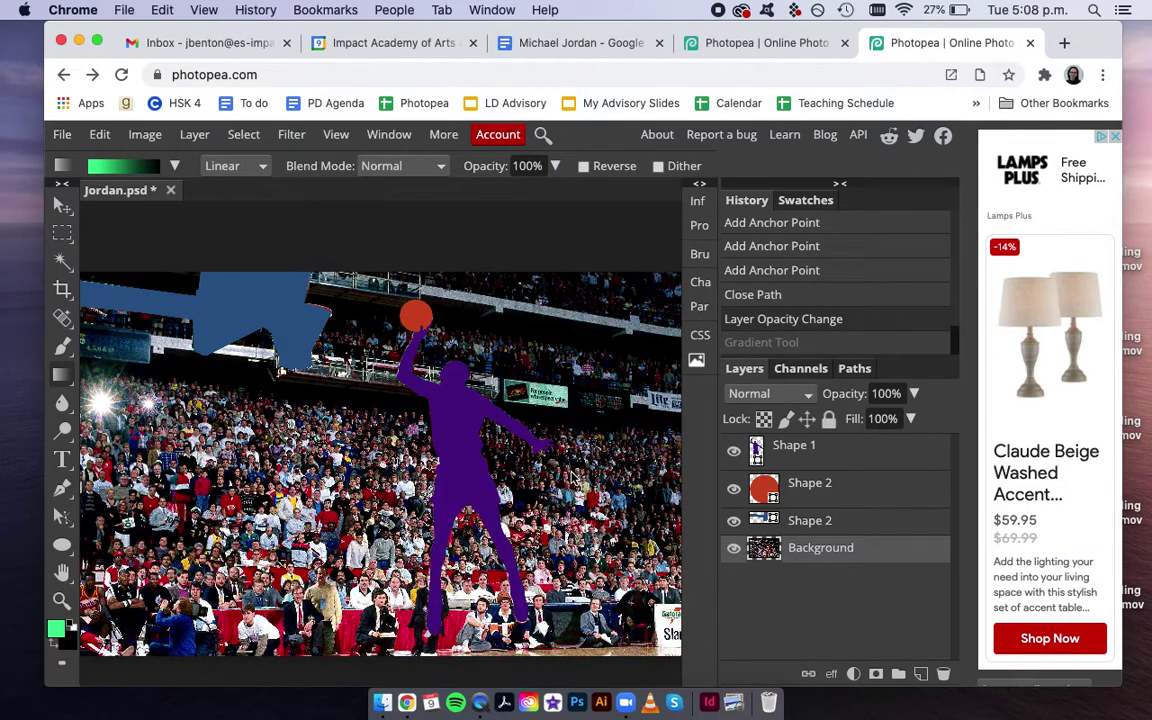
click(175, 165)
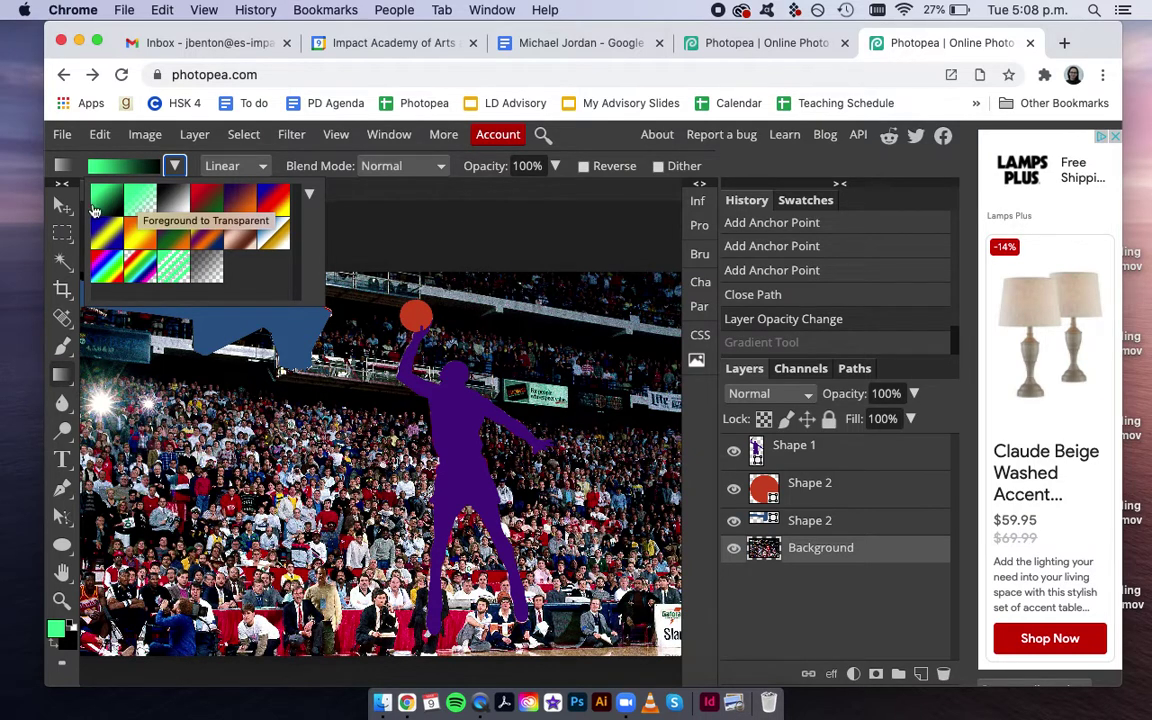
click(255, 167)
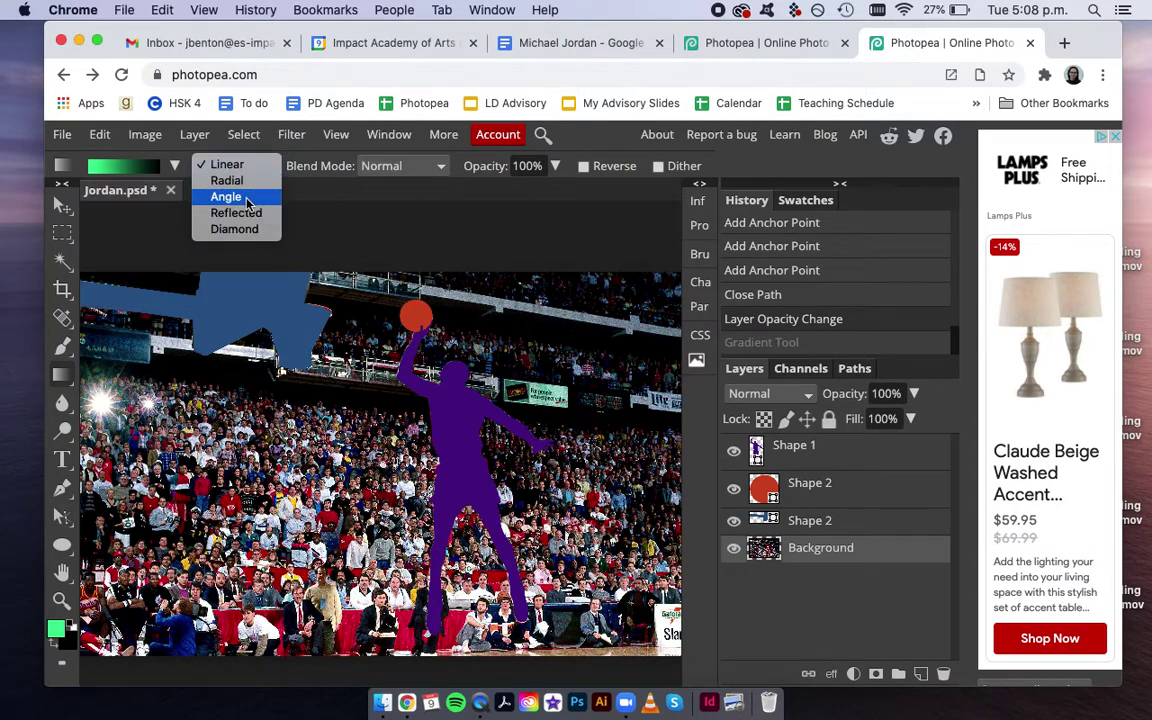
click(228, 197)
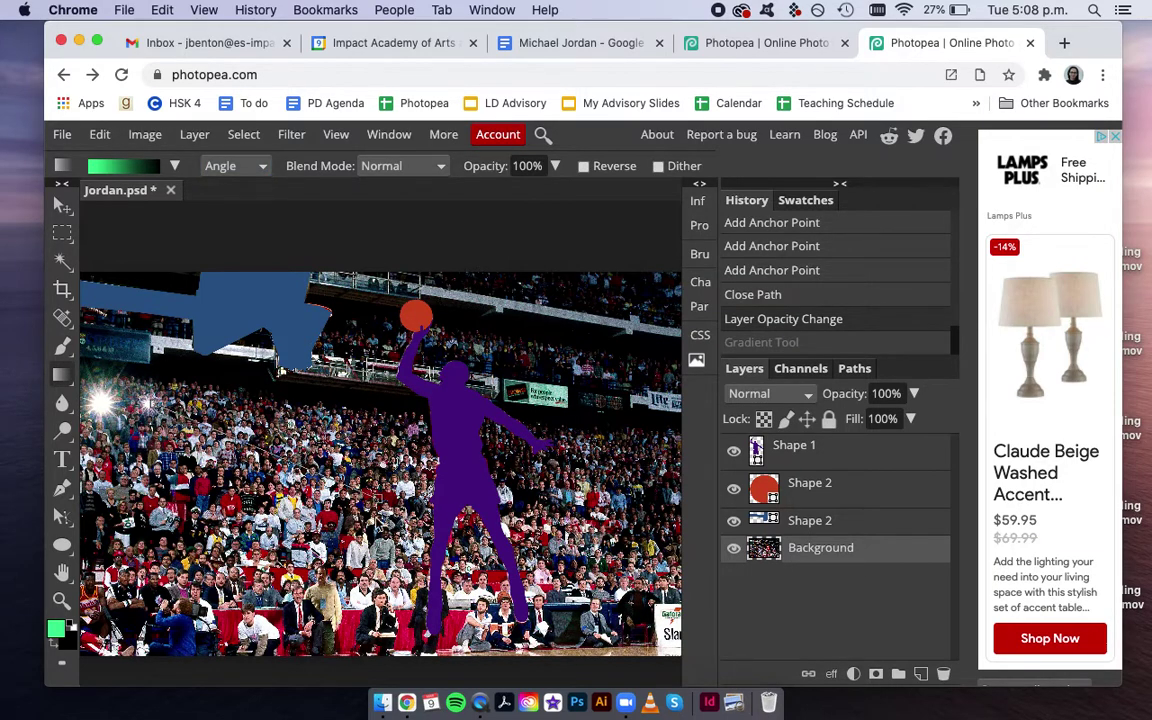
mouse_move(155, 400)
mouse_down()
mouse_move(340, 525)
mouse_move(381, 588)
mouse_up()
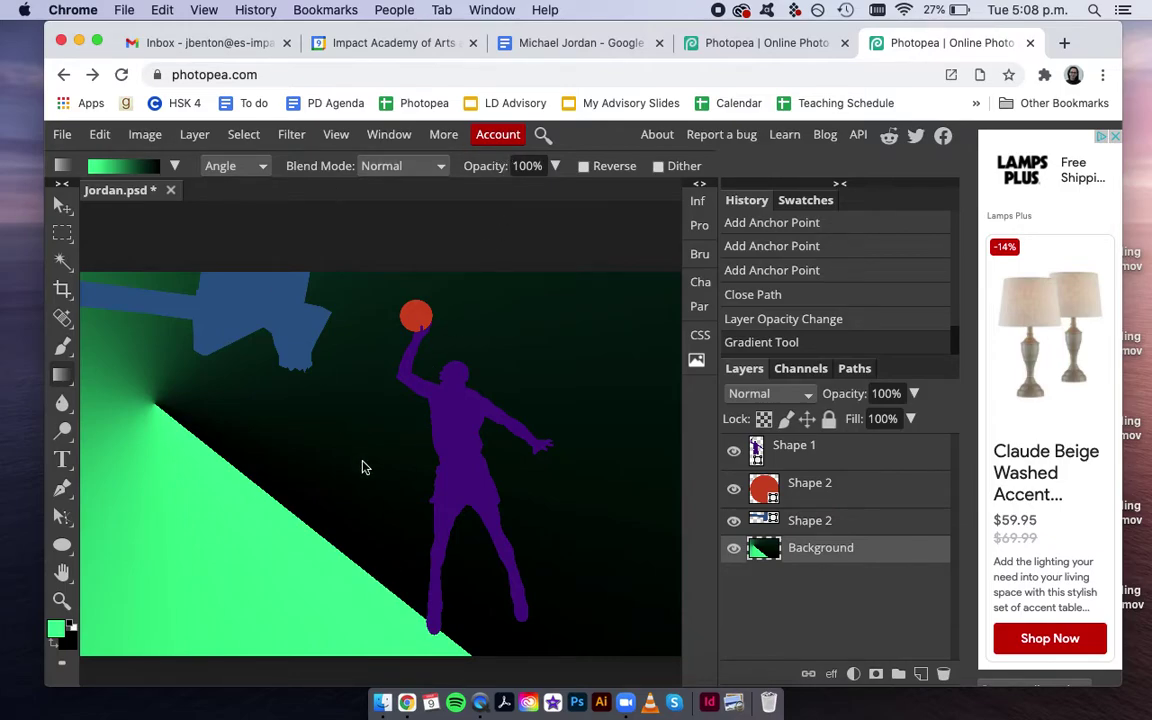
key(super+minus)
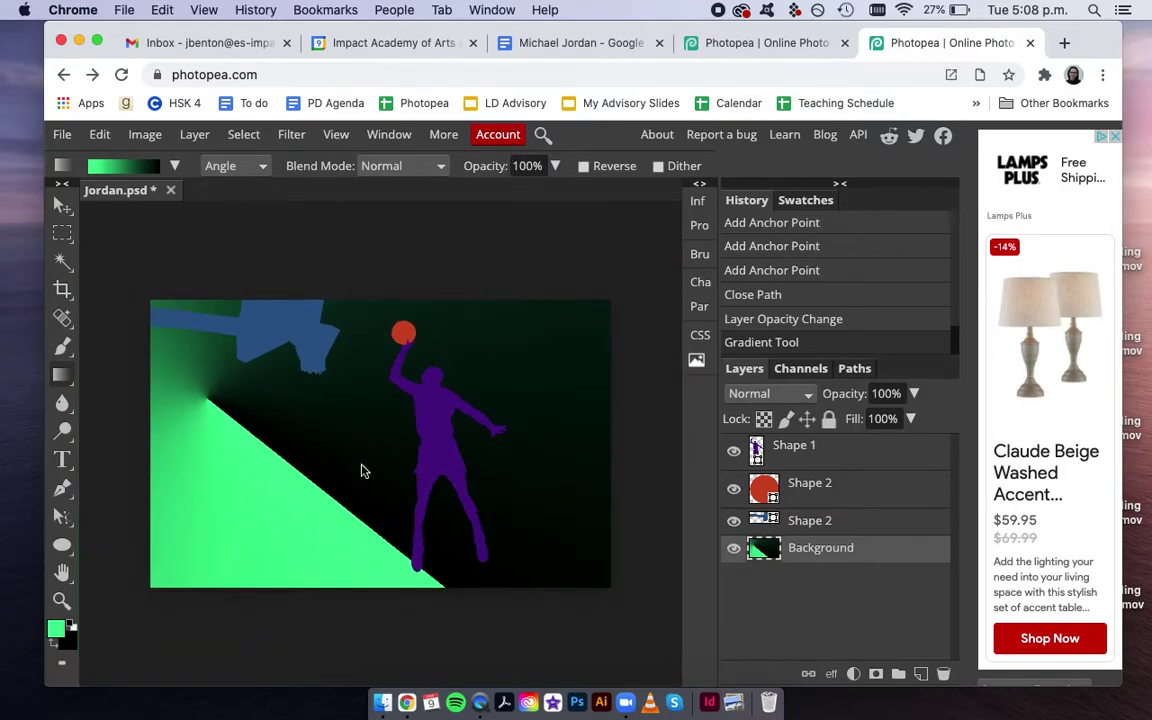
Step: Export the artwork as a JPG, saved as Jordan (2).jpg
click(62, 136)
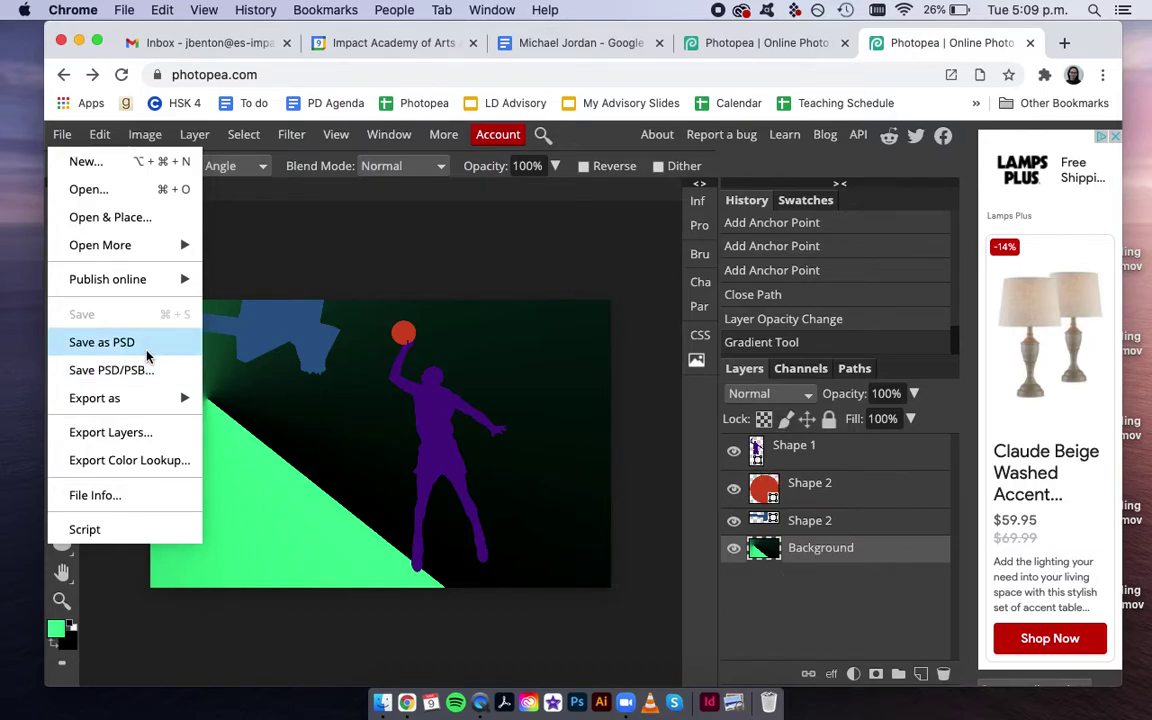
mouse_move(175, 398)
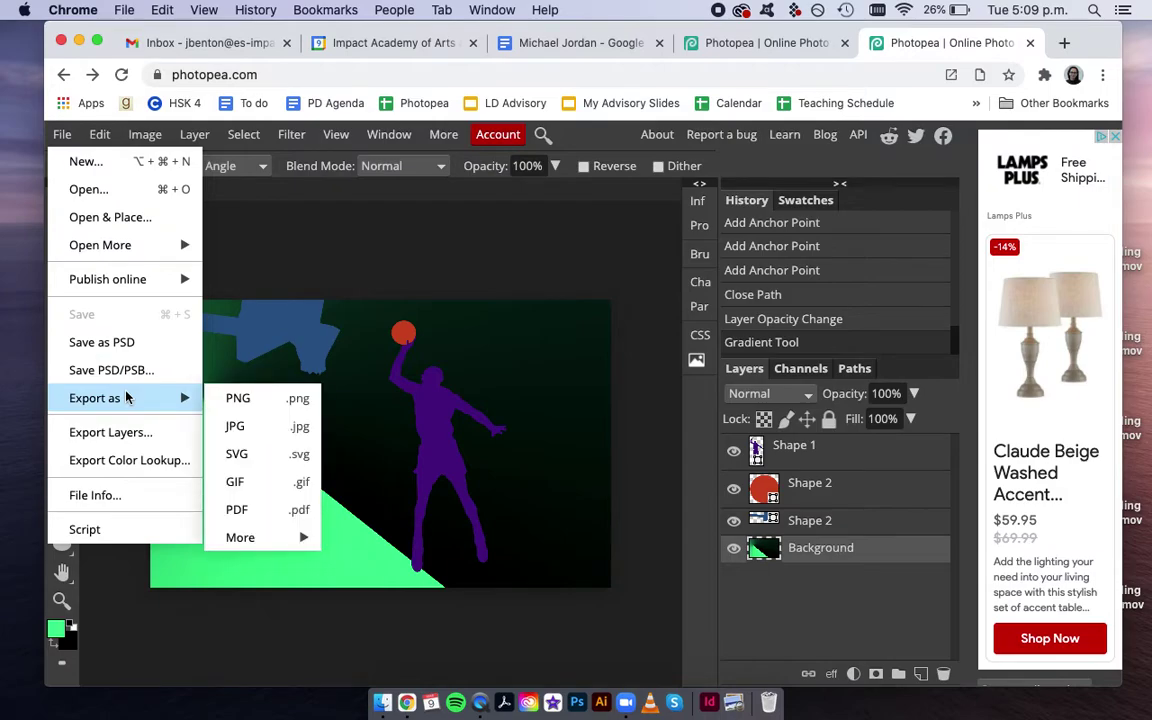
click(259, 428)
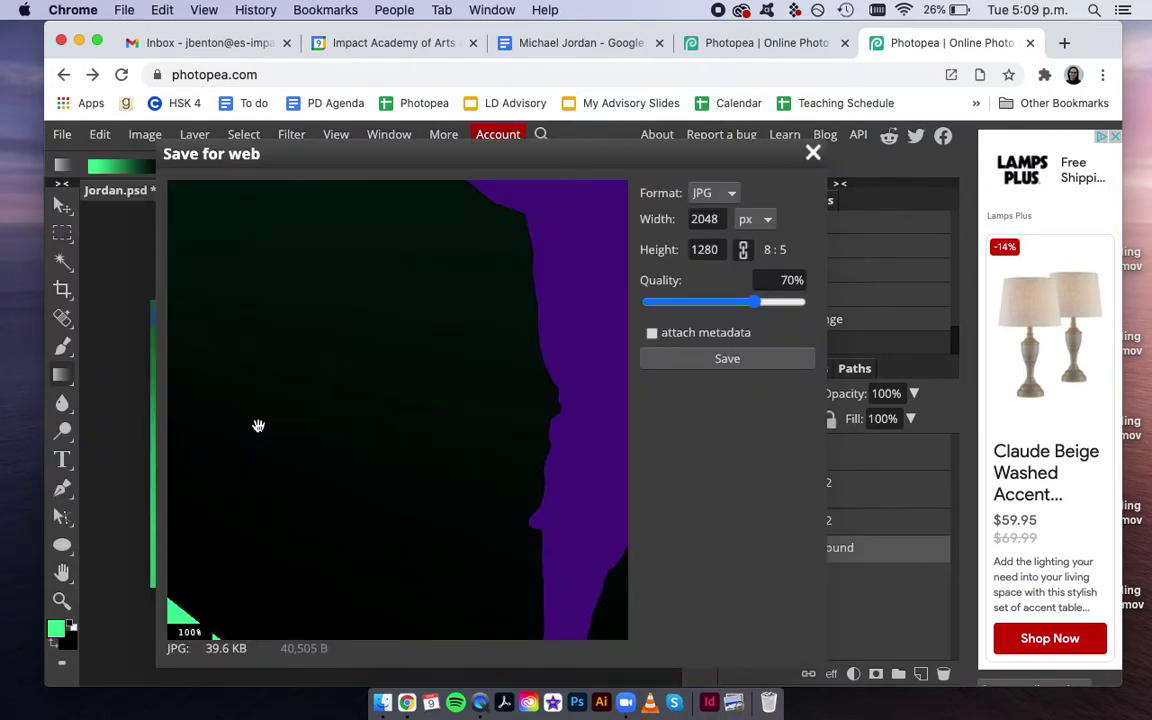
click(747, 358)
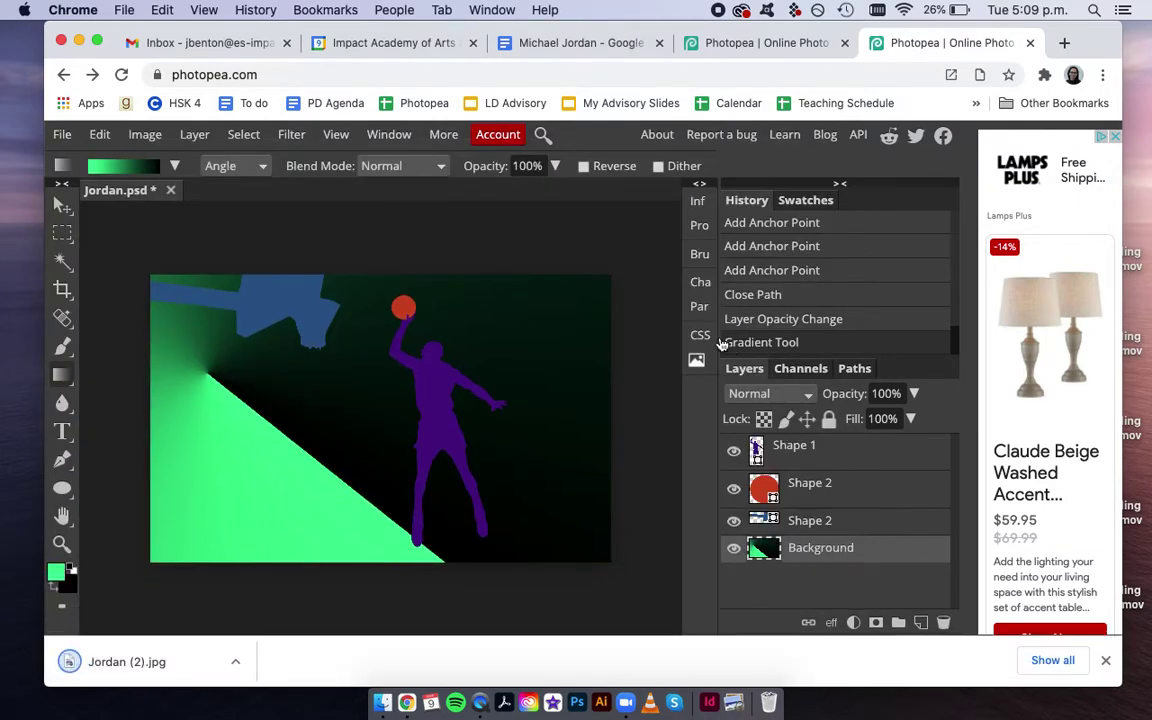